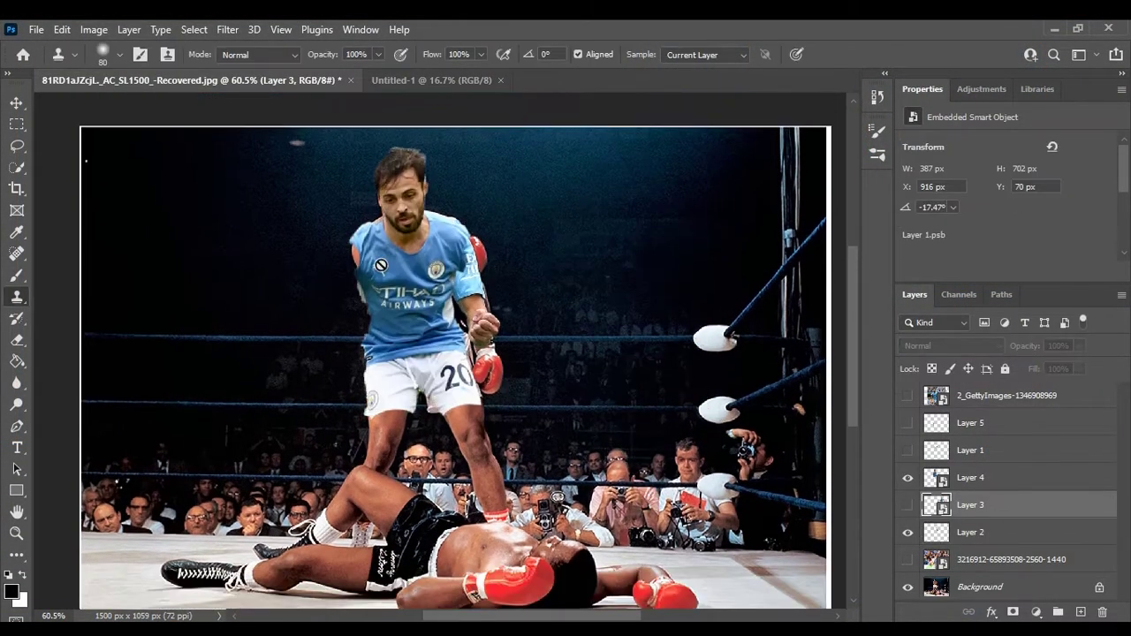
# Step: Select Layer 4, the player cut-out, and start a free transform on it
pyautogui.click(999, 479)
pyautogui.hotkey('ctrl', 't')
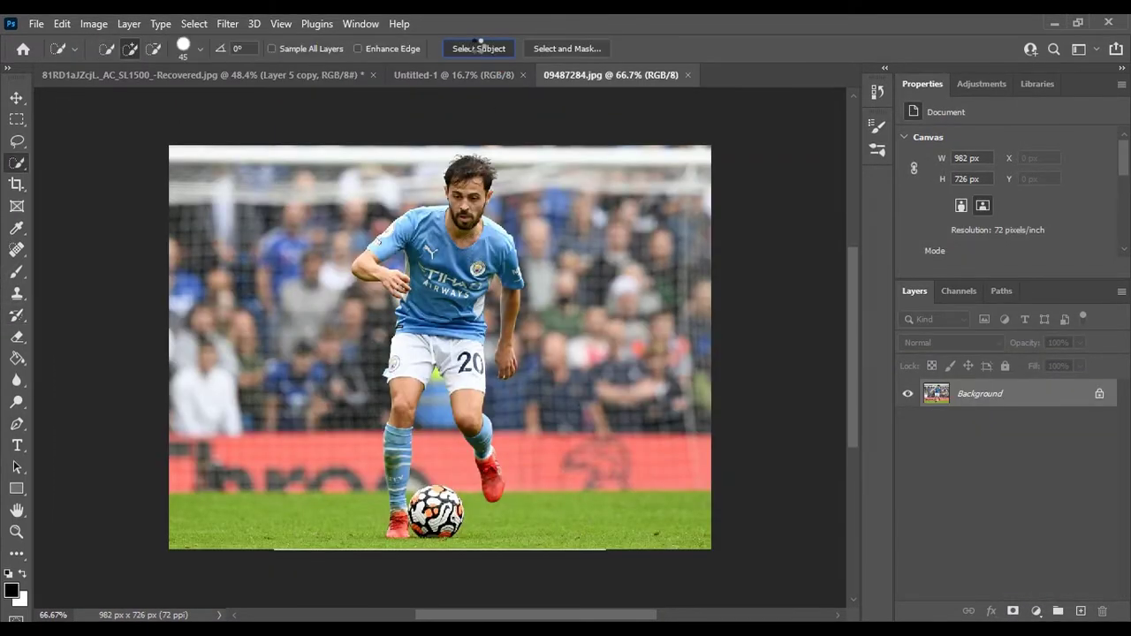
# Step: Scroll around the player photo to inspect the cut-out
pyautogui.scroll(3, 492, 151)
pyautogui.scroll(3, 492, 152)
pyautogui.scroll(-2, 531, 354)
pyautogui.scroll(-5, 550, 458)
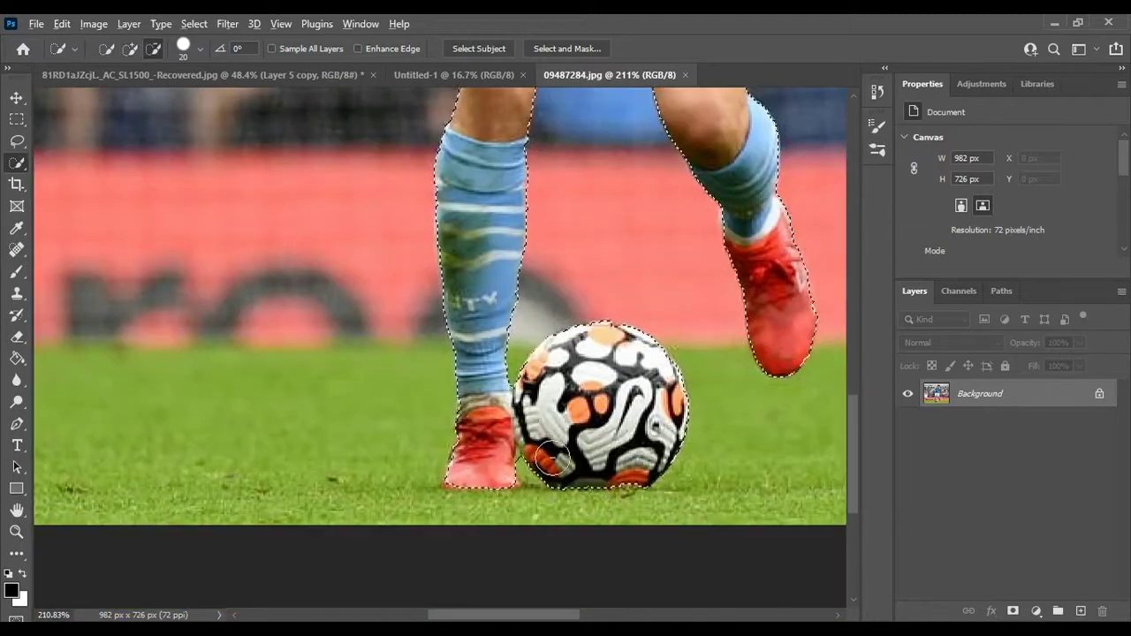
pyautogui.scroll(5, 654, 406)
pyautogui.scroll(4, 619, 371)
pyautogui.scroll(-3, 575, 318)
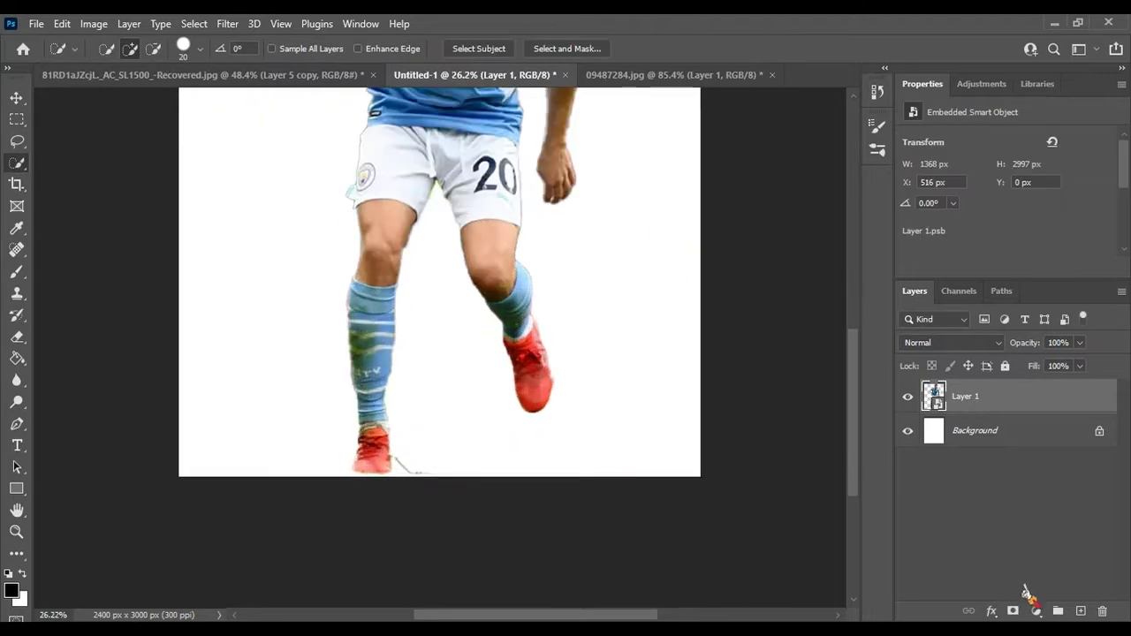
pyautogui.scroll(3, 332, 463)
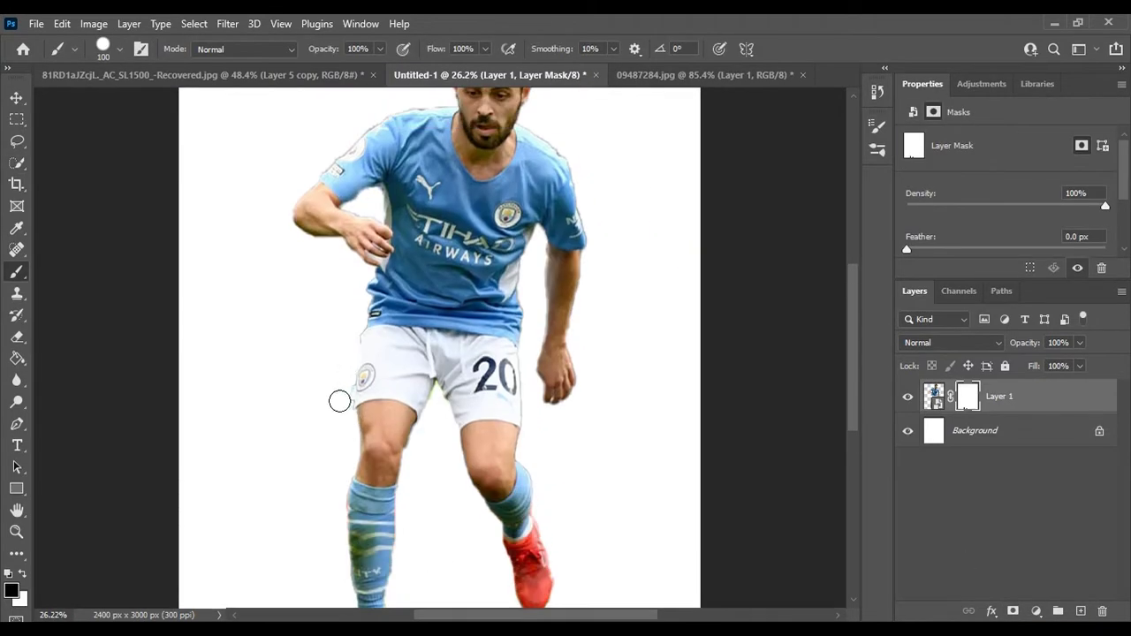
pyautogui.scroll(3, 339, 399)
pyautogui.scroll(-2, 374, 303)
# Step: Close the original player photo without saving changes
pyautogui.hotkey('ctrl', 'Tab')
pyautogui.hotkey('ctrl', 'w')
pyautogui.press('n')
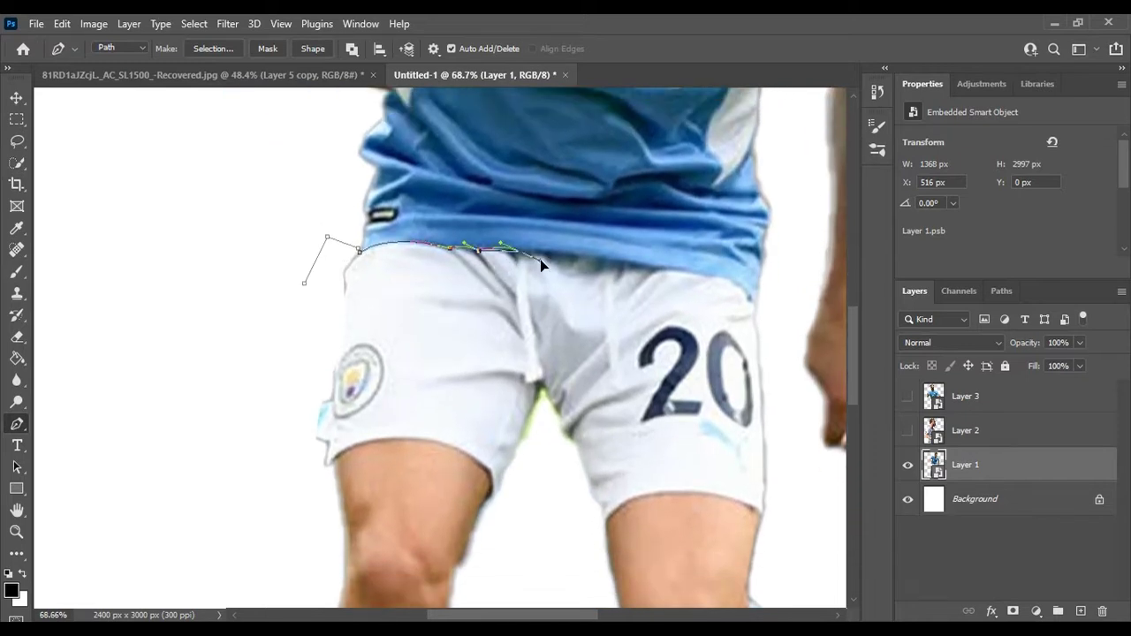
# Step: Trace a Pen path along the shorts waistband and around the fingers
pyautogui.scroll(-2, 495, 265)
pyautogui.click(521, 185)
pyautogui.click(569, 188)
pyautogui.click(600, 194)
pyautogui.moveTo(548, 318); pyautogui.dragTo(552, 325)
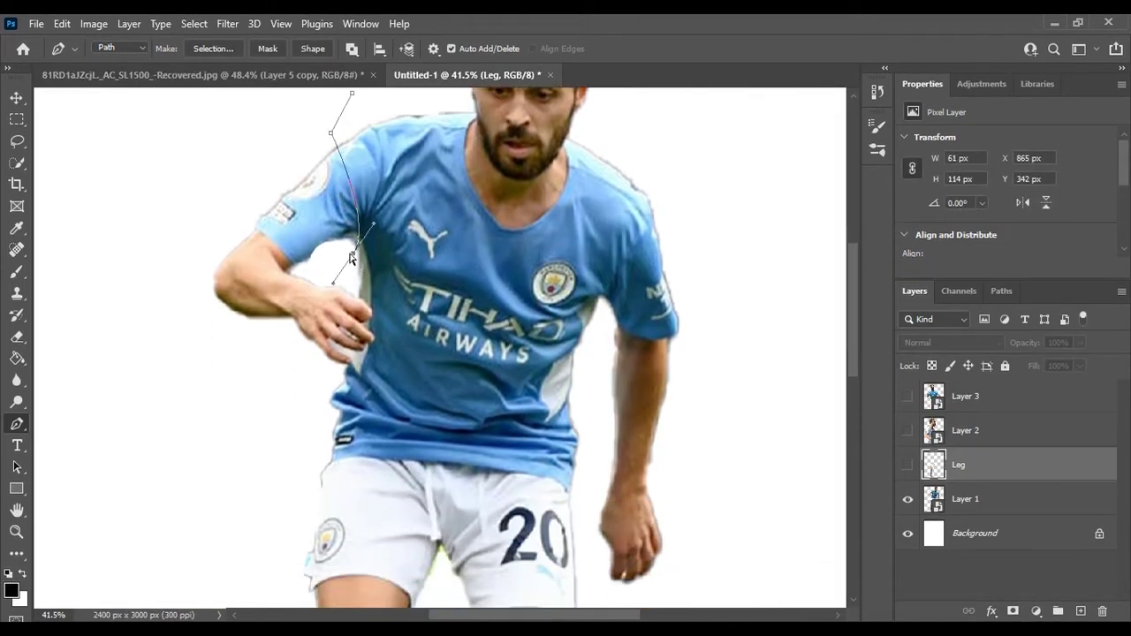
pyautogui.scroll(2, 351, 258)
pyautogui.scroll(2, 358, 239)
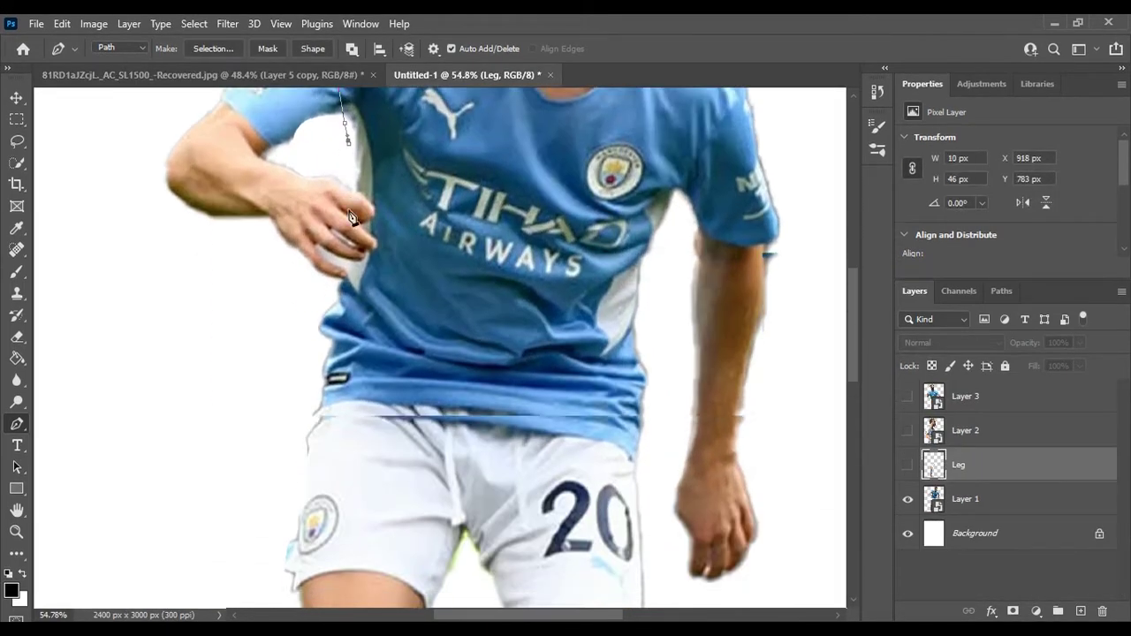
pyautogui.scroll(2, 364, 221)
pyautogui.scroll(2, 374, 192)
pyautogui.scroll(-2, 374, 192)
pyautogui.click(363, 150)
pyautogui.moveTo(386, 186); pyautogui.dragTo(406, 195)
pyautogui.click(367, 212)
pyautogui.scroll(-4, 327, 217)
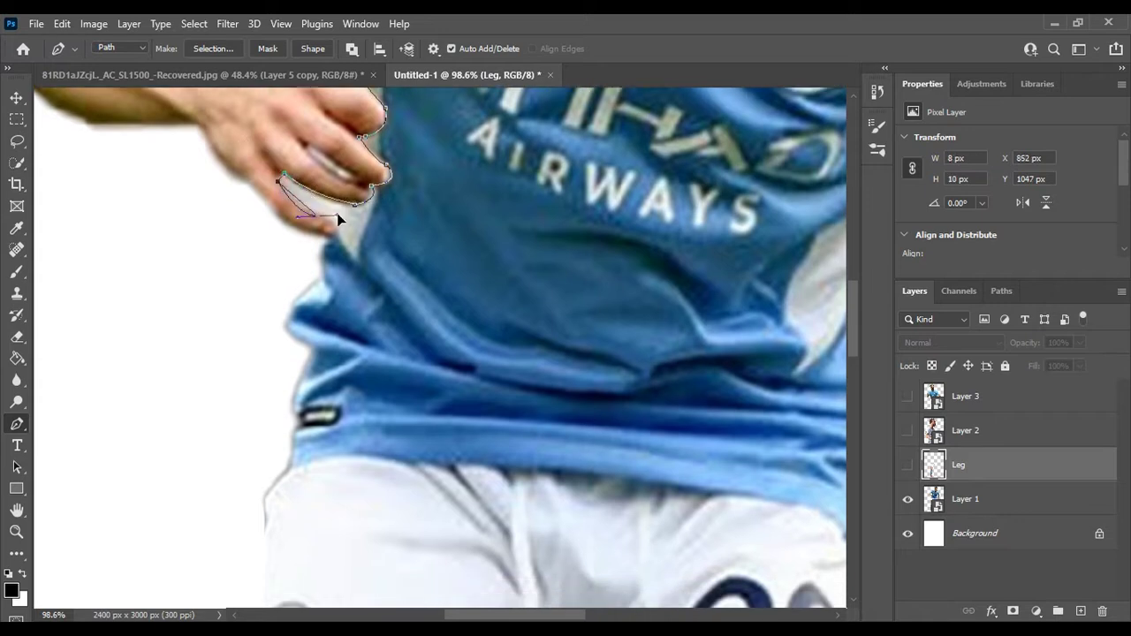
# Step: Continue the torso path along the shirt edge and across the waistband
pyautogui.moveTo(328, 134); pyautogui.dragTo(306, 131)
pyautogui.scroll(-3, 294, 148)
pyautogui.moveTo(240, 270); pyautogui.dragTo(296, 266)
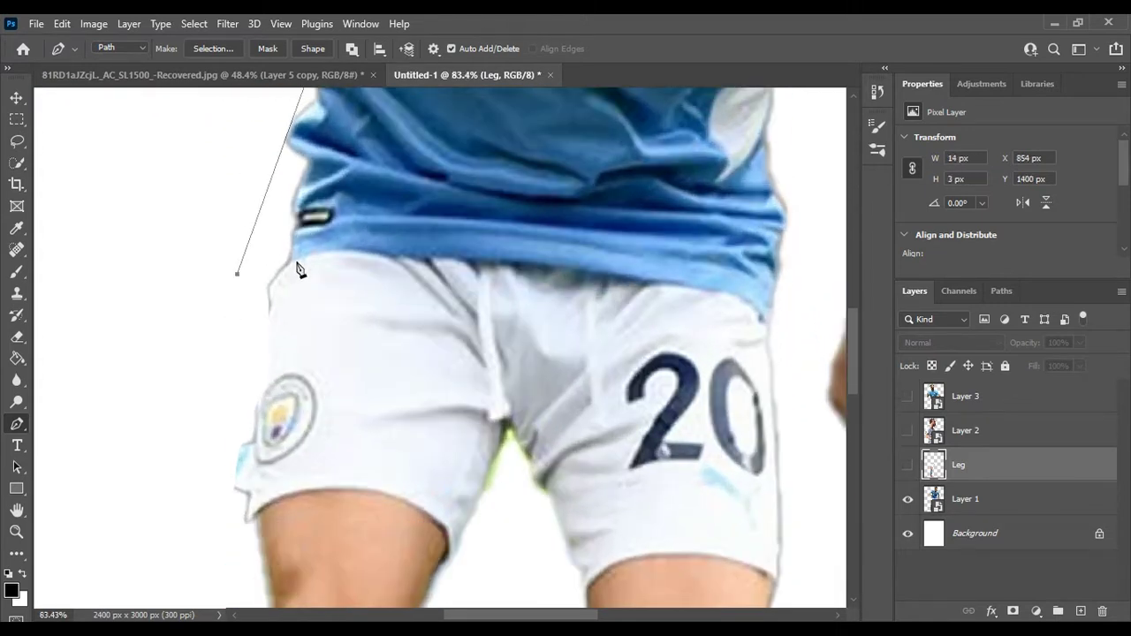
pyautogui.moveTo(408, 256); pyautogui.dragTo(432, 268)
pyautogui.click(473, 262)
pyautogui.click(520, 267)
pyautogui.click(599, 270)
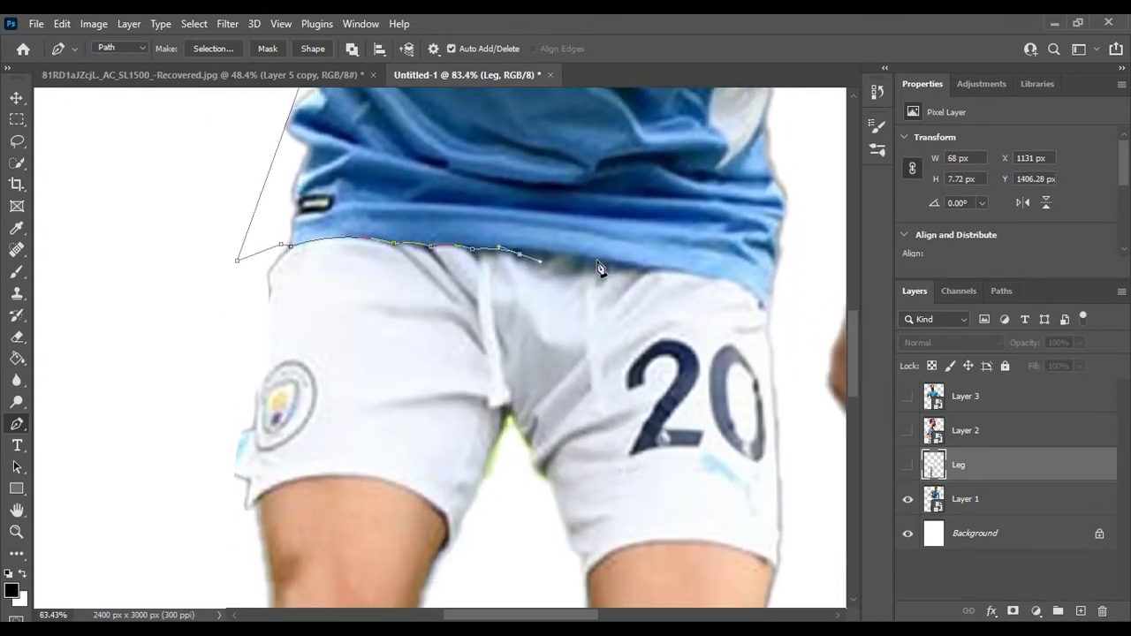
pyautogui.scroll(-2, 619, 256)
pyautogui.click(646, 235)
pyautogui.moveTo(762, 239); pyautogui.dragTo(781, 261)
pyautogui.scroll(-2, 769, 243)
pyautogui.scroll(3, 750, 232)
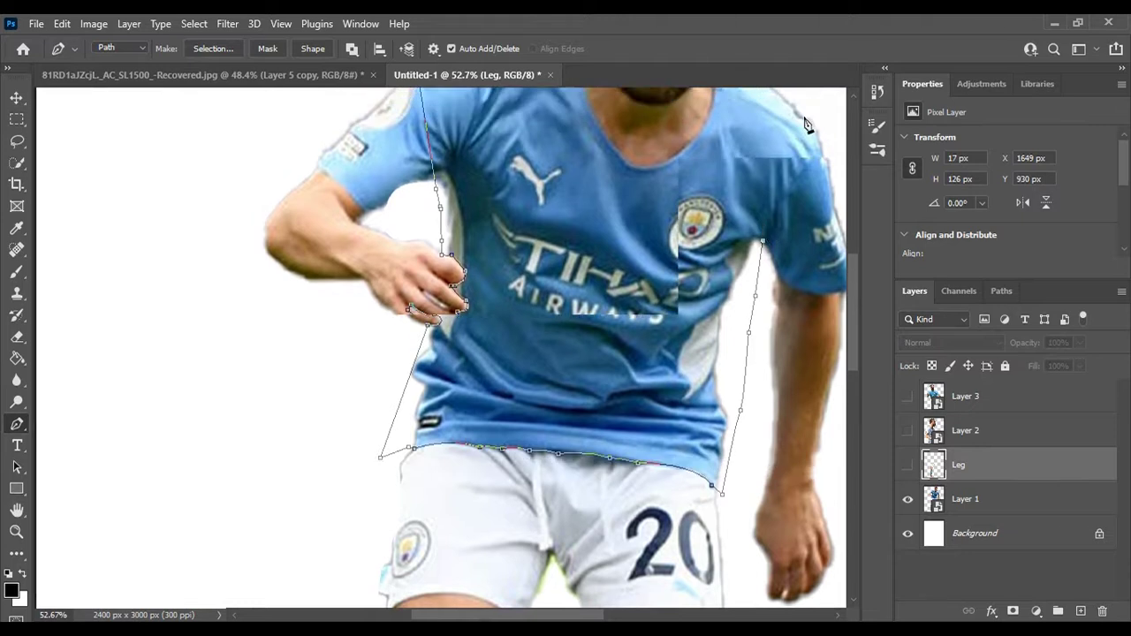
pyautogui.scroll(4, 442, 210)
# Step: Turn the torso path into a selection and copy it to a new layer named Body
pyautogui.rightClick(760, 212)
pyautogui.click(776, 246)
pyautogui.press('Return')
pyautogui.hotkey('ctrl', 'j')
pyautogui.write('Body')
pyautogui.press('Return')
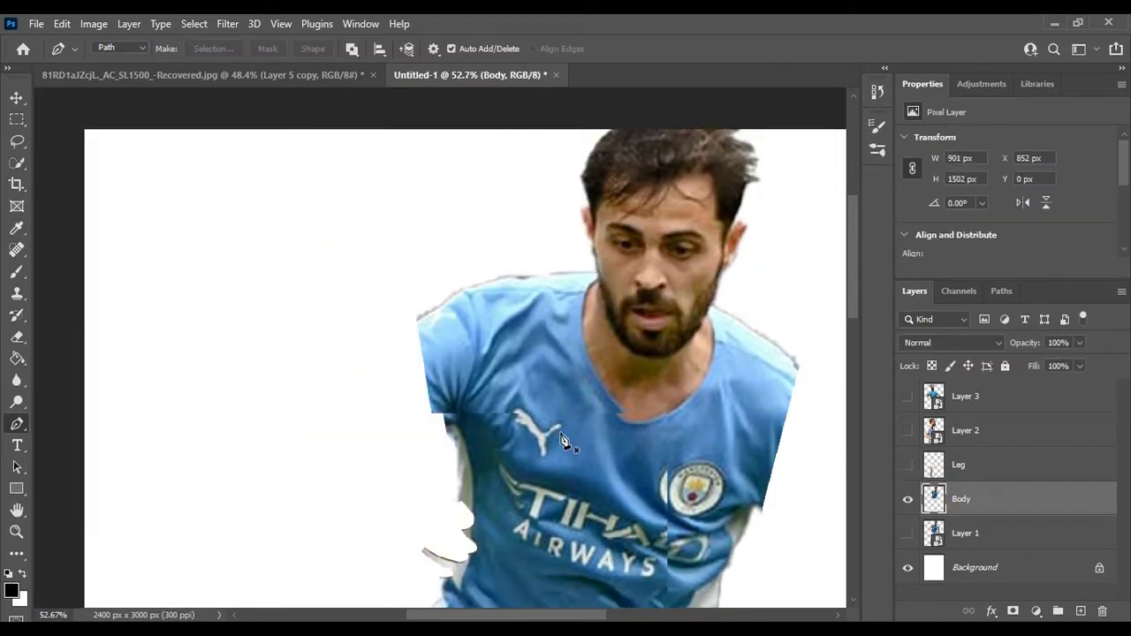
pyautogui.hotkey('ctrl', '-')
# Step: Move Layer 1 under Layer 0 and fill Layer 0 with 50% grey
pyautogui.click(908, 533)
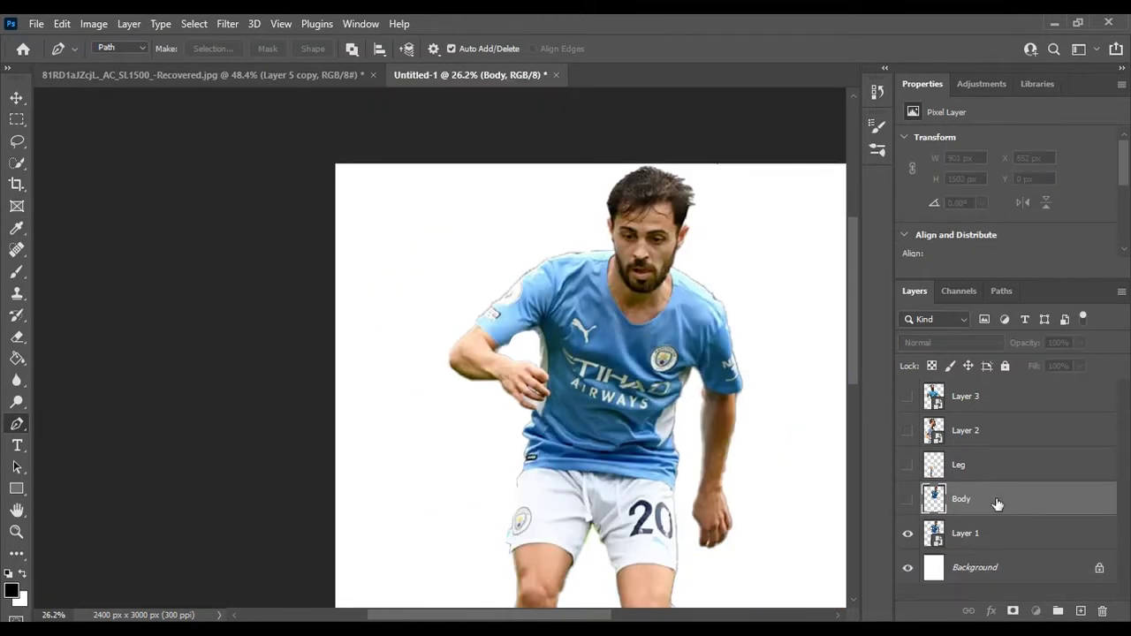
pyautogui.moveTo(1042, 591); pyautogui.dragTo(1042, 591)
pyautogui.scroll(3, 245, 480)
pyautogui.scroll(2, 245, 480)
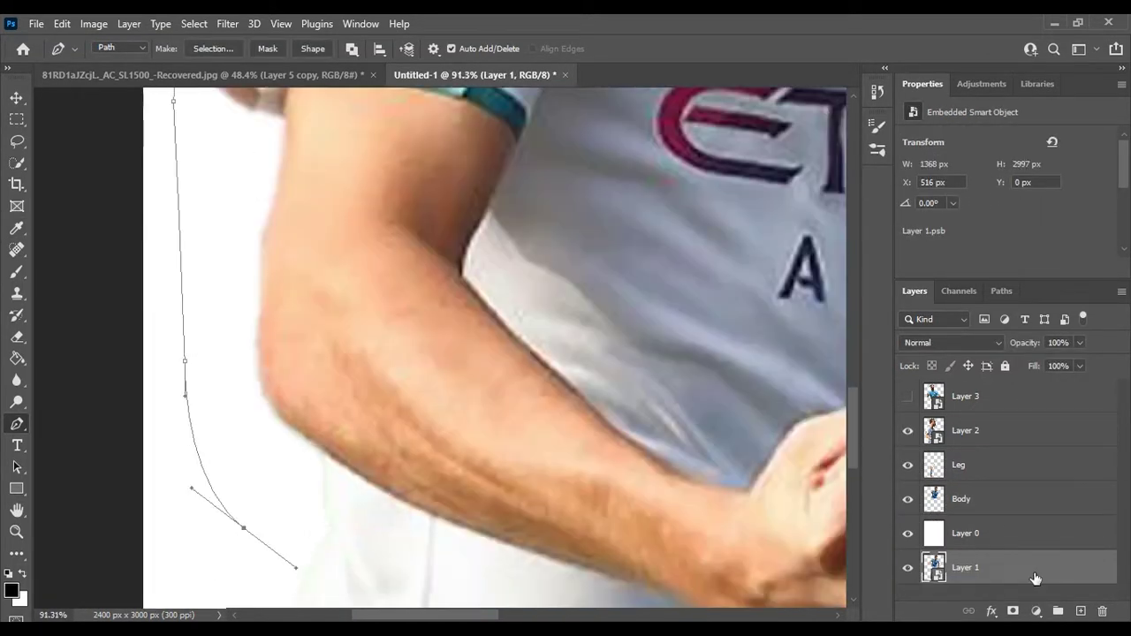
pyautogui.click(10, 591)
pyautogui.write('50')
pyautogui.press('Return')
pyautogui.hotkey('alt', 'BackSpace')
pyautogui.scroll(-1, 320, 454)
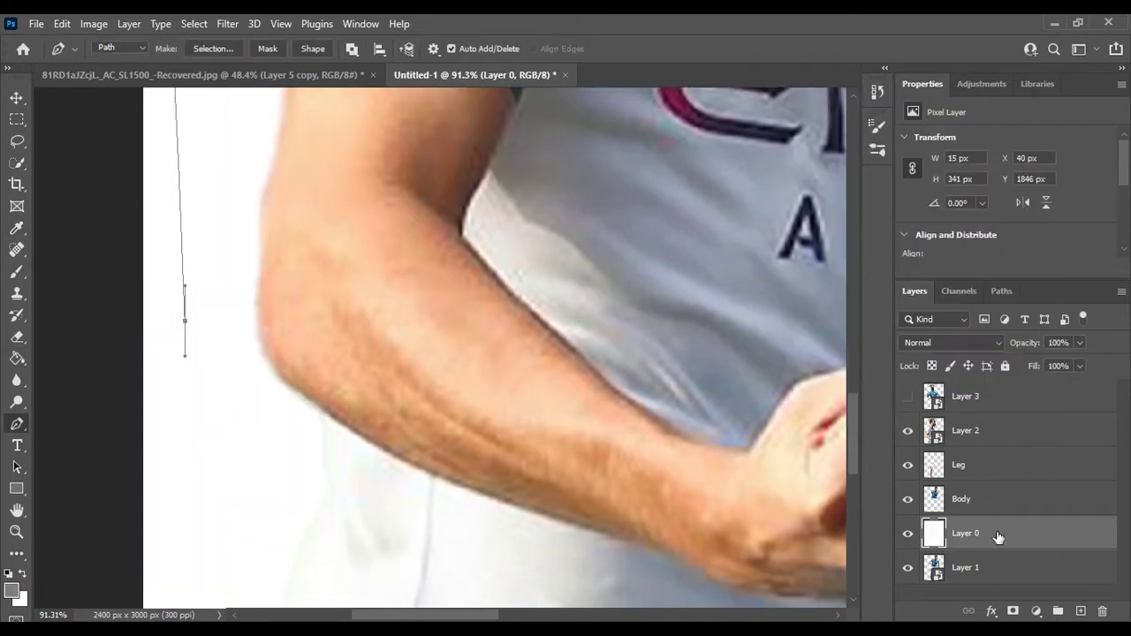
# Step: Select Layer 2 with the white-shirt player and check the saved paths
pyautogui.click(965, 431)
pyautogui.press('p')
pyautogui.click(1002, 291)
pyautogui.click(915, 291)
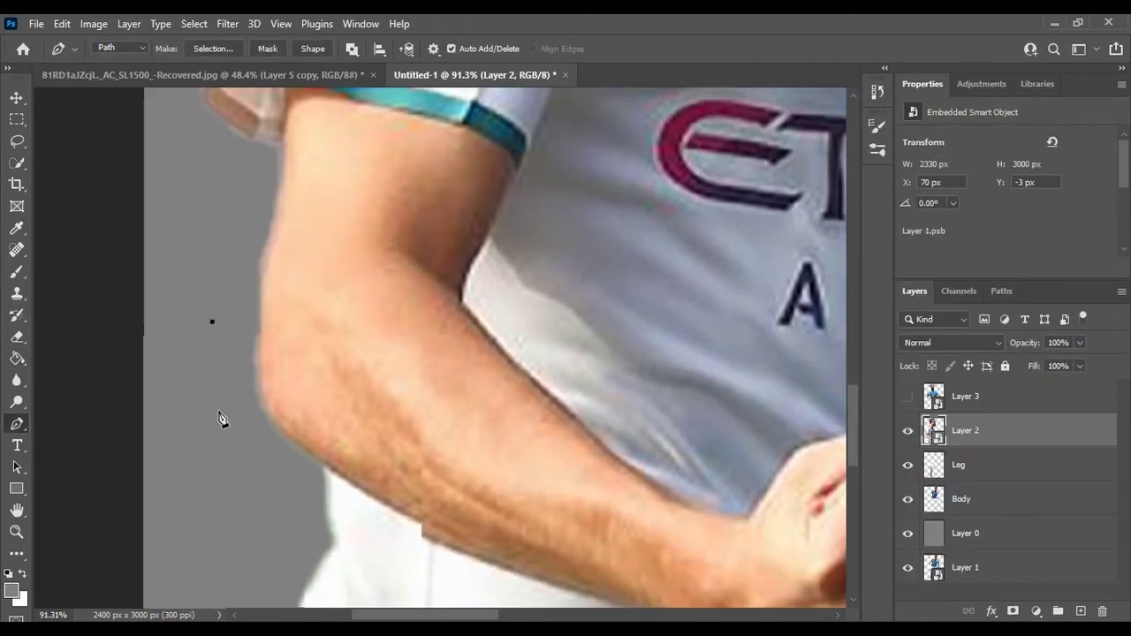
pyautogui.scroll(1, 475, 519)
# Step: Trace the forearm's lower edge and curve the path around the fist
pyautogui.moveTo(424, 504); pyautogui.dragTo(619, 543)
pyautogui.moveTo(631, 495); pyautogui.dragTo(772, 510)
pyautogui.hscroll(3, 745, 548)
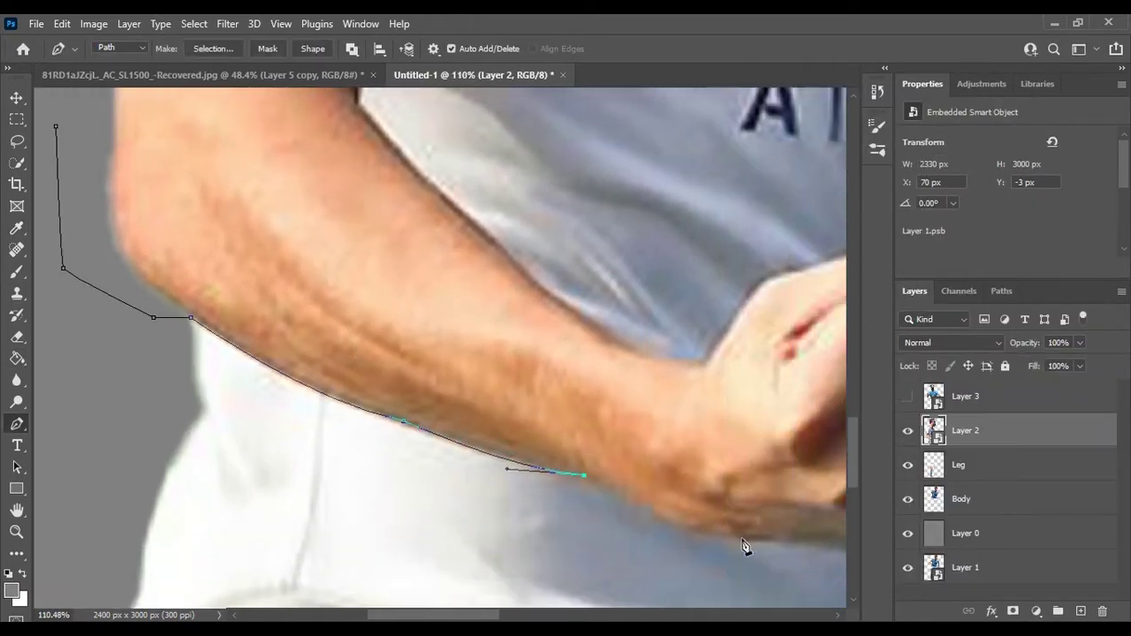
pyautogui.moveTo(679, 512); pyautogui.dragTo(765, 511)
pyautogui.hscroll(4, 700, 519)
pyautogui.click(643, 533)
pyautogui.click(681, 531)
pyautogui.moveTo(734, 459); pyautogui.dragTo(777, 380)
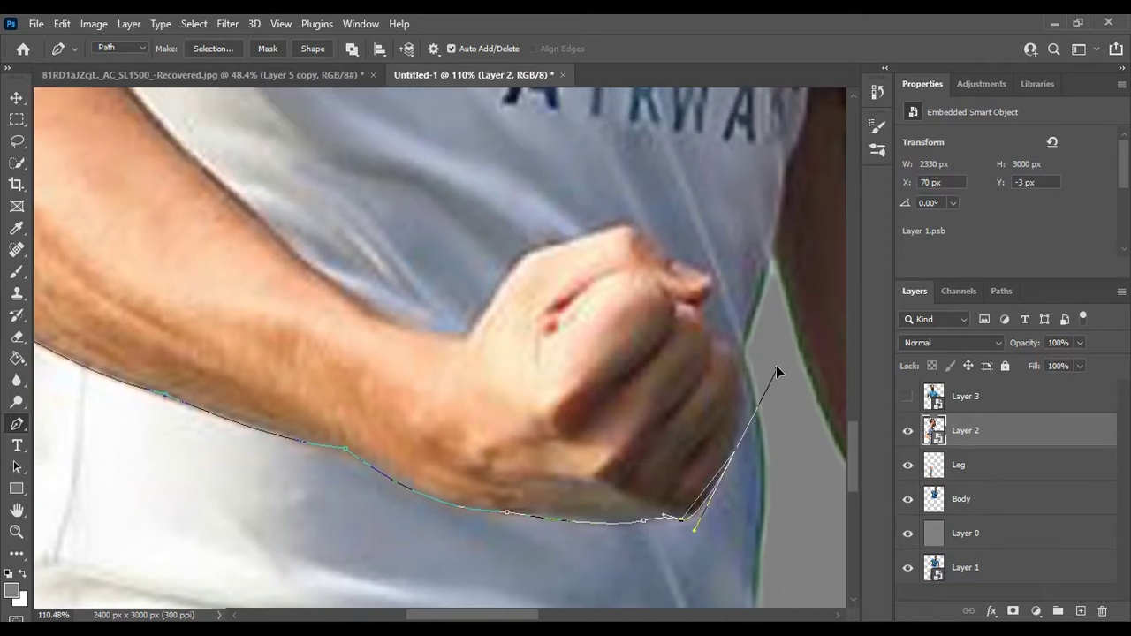
pyautogui.moveTo(712, 344); pyautogui.dragTo(655, 347)
pyautogui.scroll(1, 654, 347)
pyautogui.click(687, 350)
pyautogui.scroll(2, 687, 350)
pyautogui.click(669, 403)
pyautogui.moveTo(594, 381)
pyautogui.mouseDown()
pyautogui.moveTo(565, 388)
pyautogui.moveTo(565, 407)
pyautogui.mouseUp()
pyautogui.scroll(-1, 609, 385)
# Step: Trace the forearm top, upper arm and sleeve to the shoulder, closing the arm outline
pyautogui.click(510, 404)
pyautogui.scroll(-1, 495, 424)
pyautogui.click(468, 449)
pyautogui.click(405, 452)
pyautogui.scroll(2, 354, 398)
pyautogui.moveTo(276, 340); pyautogui.dragTo(248, 324)
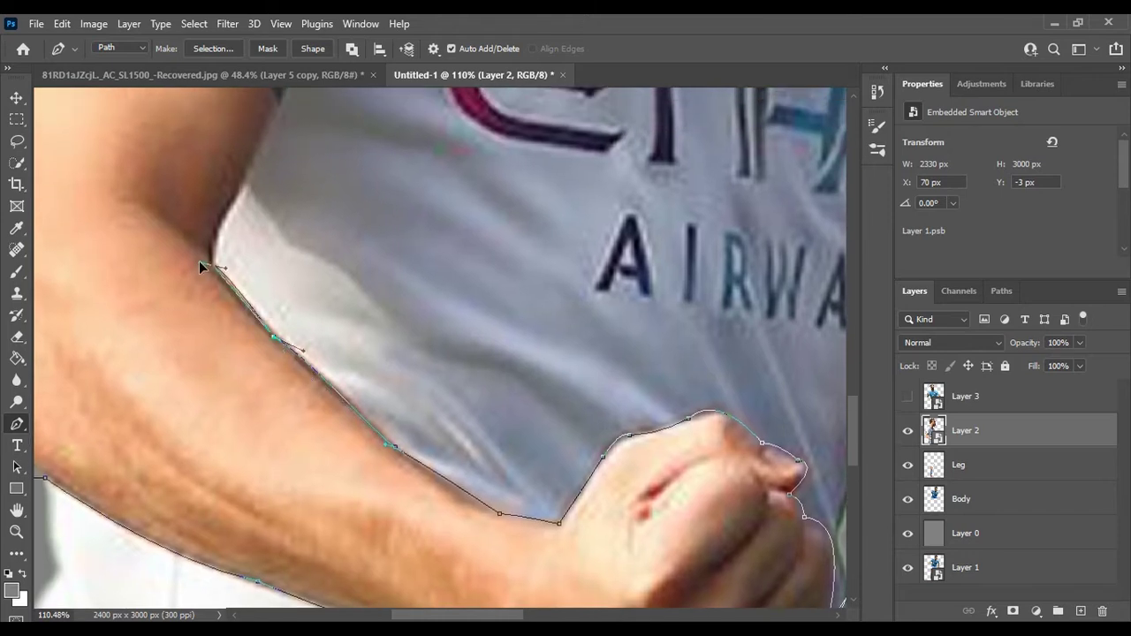
pyautogui.scroll(2, 199, 261)
pyautogui.click(227, 283)
pyautogui.click(292, 154)
pyautogui.scroll(-2, 318, 202)
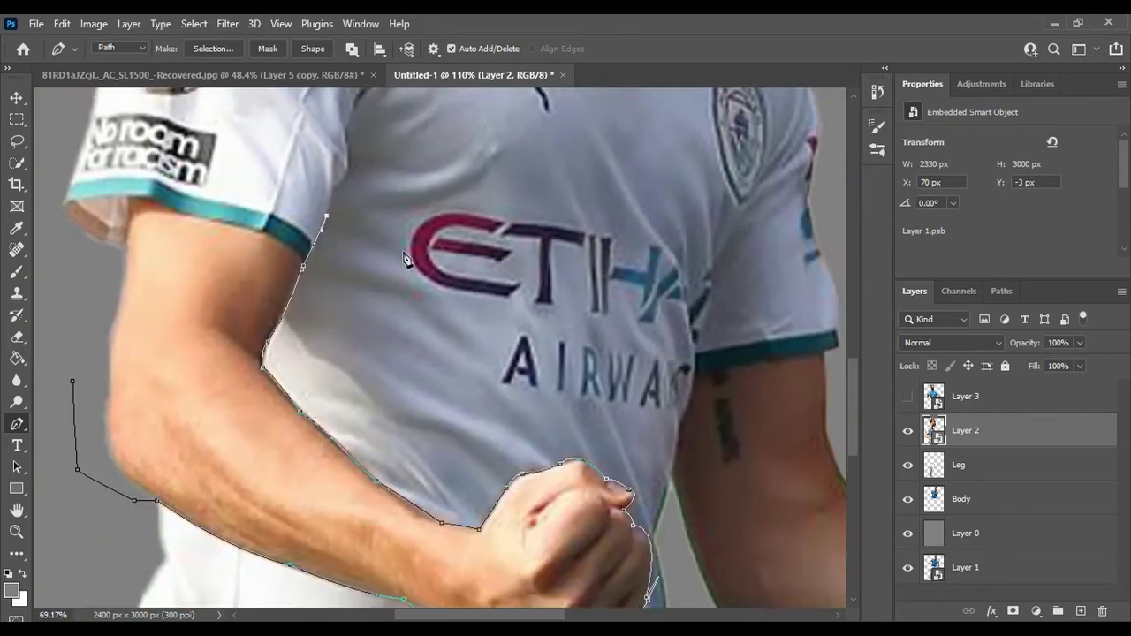
pyautogui.scroll(2, 407, 258)
pyautogui.click(341, 260)
pyautogui.scroll(1, 336, 229)
pyautogui.click(331, 207)
pyautogui.scroll(-1, 420, 316)
pyautogui.click(379, 262)
pyautogui.scroll(2, 389, 266)
pyautogui.click(395, 181)
pyautogui.scroll(-1, 392, 156)
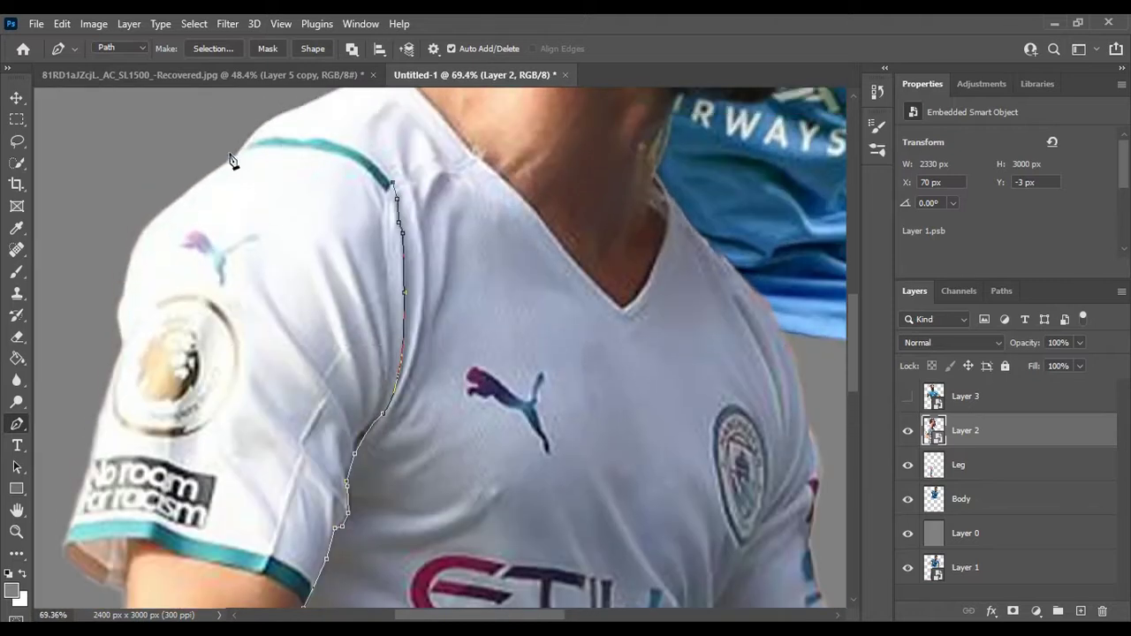
pyautogui.scroll(1, 230, 160)
pyautogui.click(328, 171)
# Step: Trace the armpit edge of the blue sleeve, then bring up the boxing ring photo
pyautogui.scroll(-2, 111, 235)
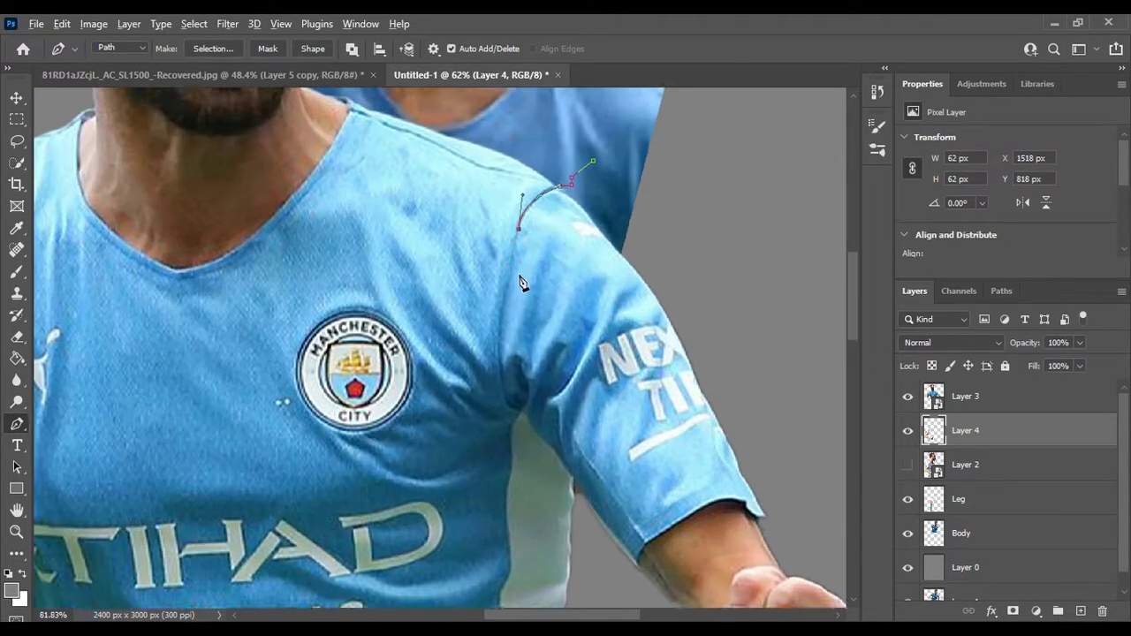
pyautogui.scroll(-3, 517, 256)
pyautogui.click(523, 262)
pyautogui.click(554, 300)
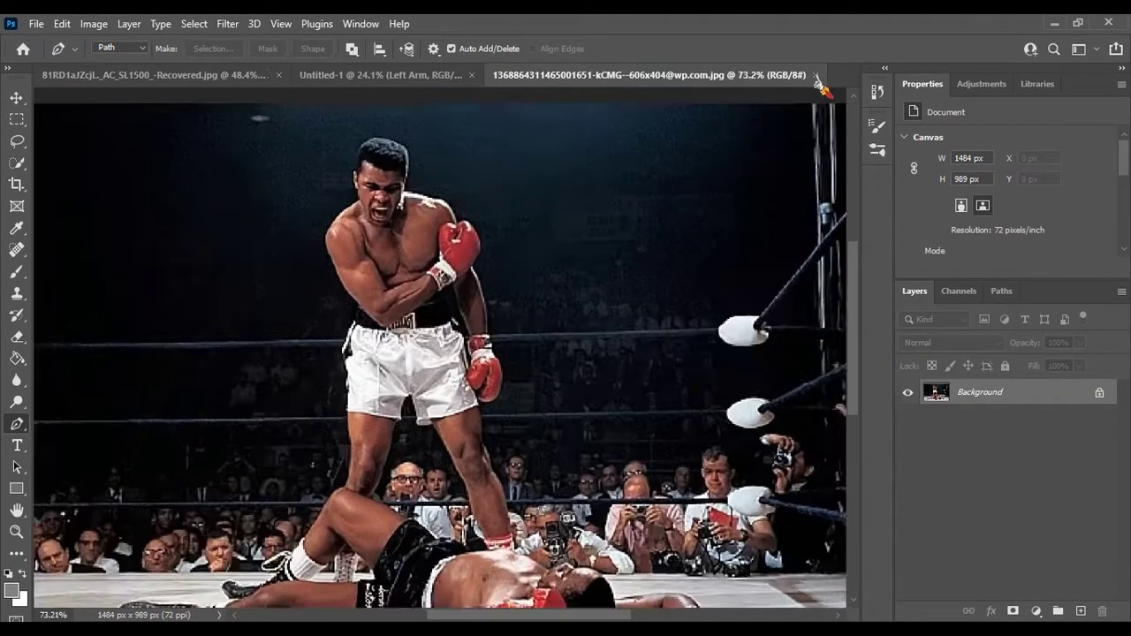
pyautogui.click(816, 76)
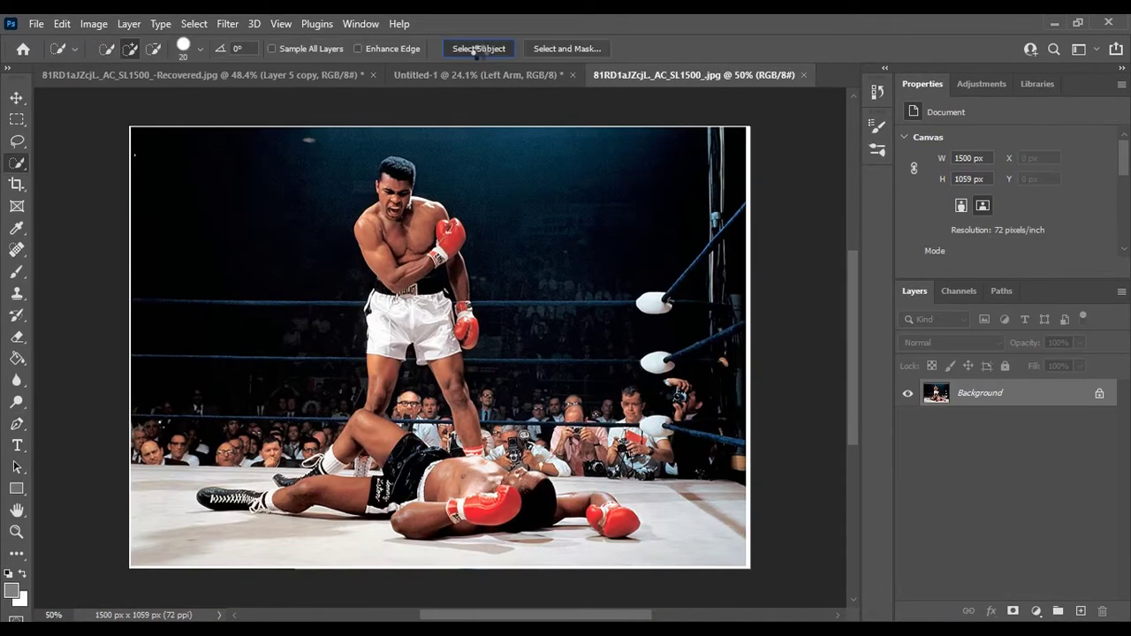
# Step: Auto-select the standing boxer and bend the Right Arm forearm at the elbow with Puppet Warp
pyautogui.click(481, 49)
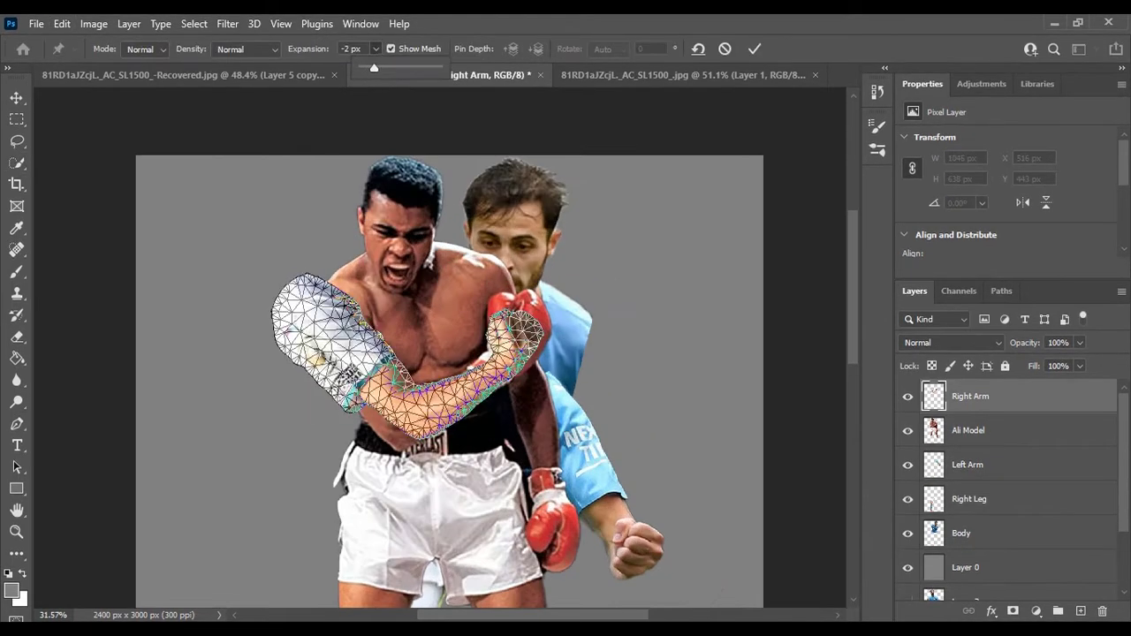
pyautogui.scroll(1, 422, 408)
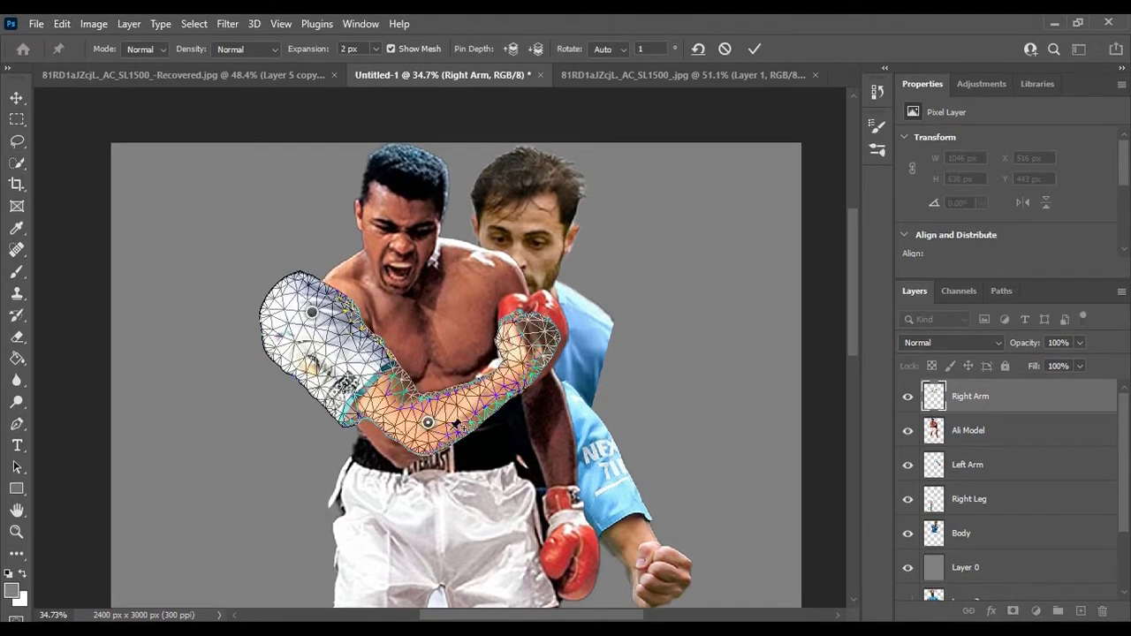
pyautogui.moveTo(455, 427); pyautogui.dragTo(491, 416)
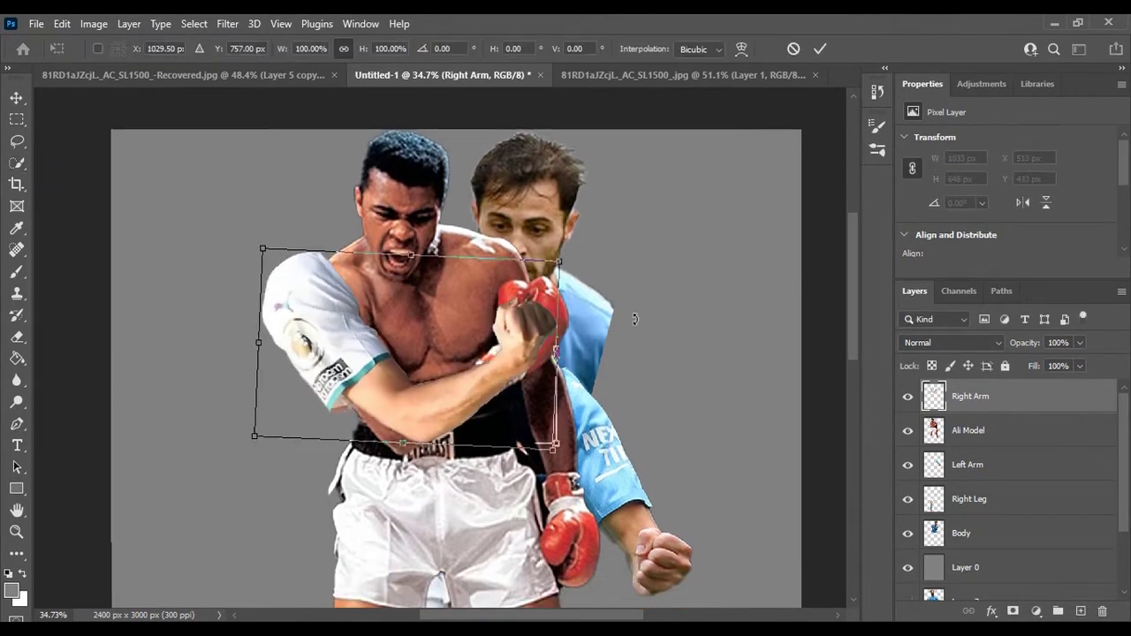
# Step: Rotate the bent right arm into position and select Layer 4 in the boxing composite
pyautogui.moveTo(432, 353); pyautogui.dragTo(428, 407)
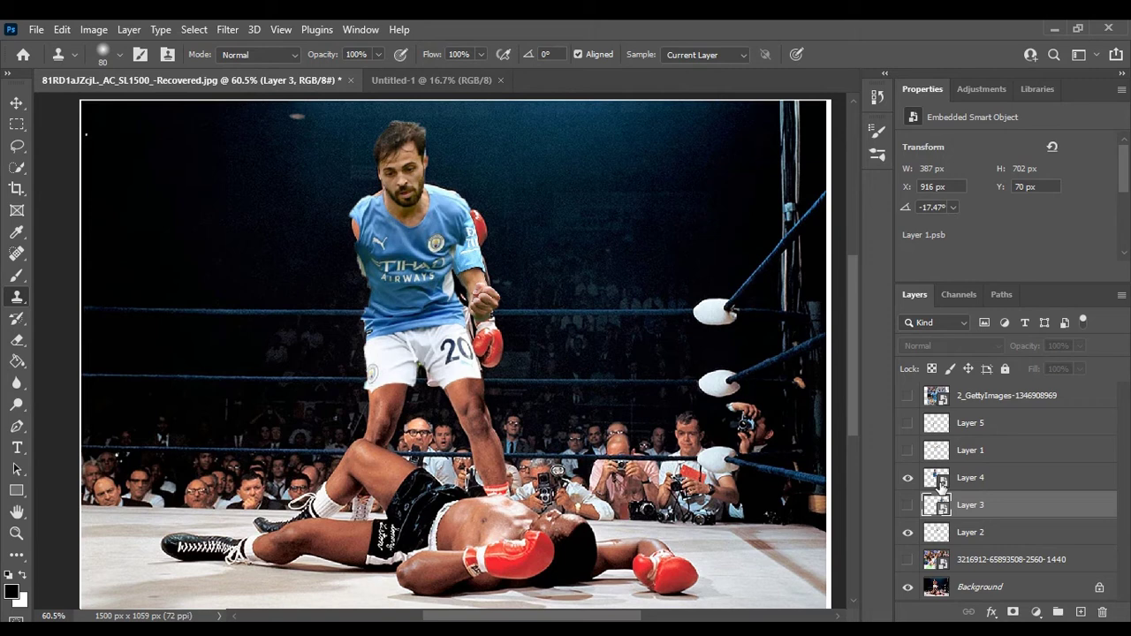
pyautogui.click(940, 485)
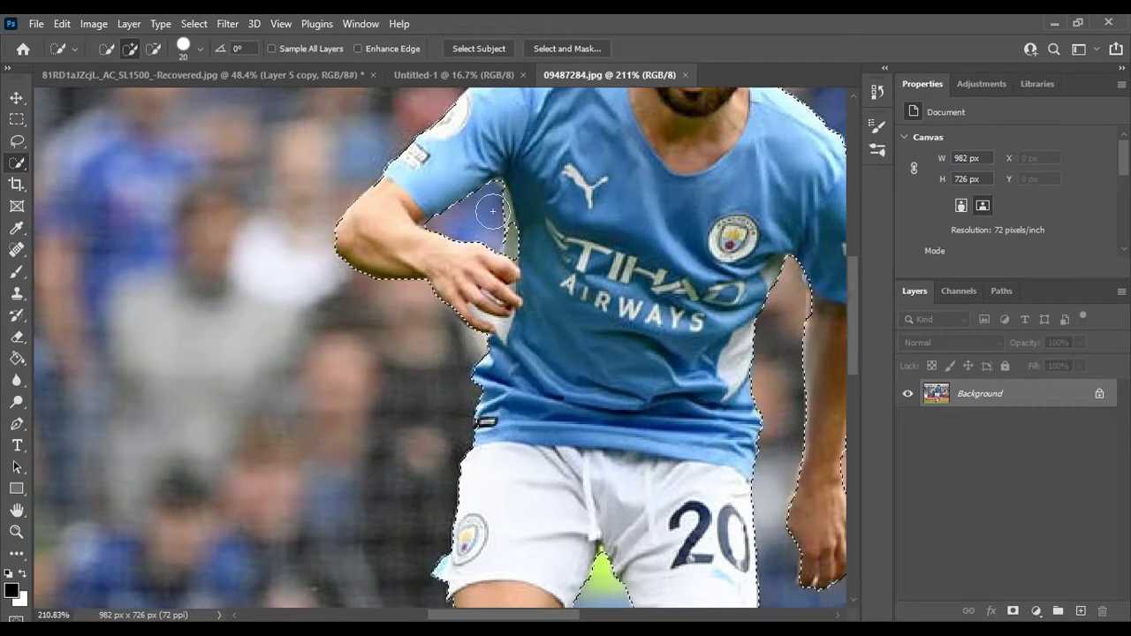
# Step: Drag the cut-out player photo into the Untitled-1 composite as a new layer
pyautogui.scroll(-5, 501, 320)
pyautogui.scroll(2, 669, 324)
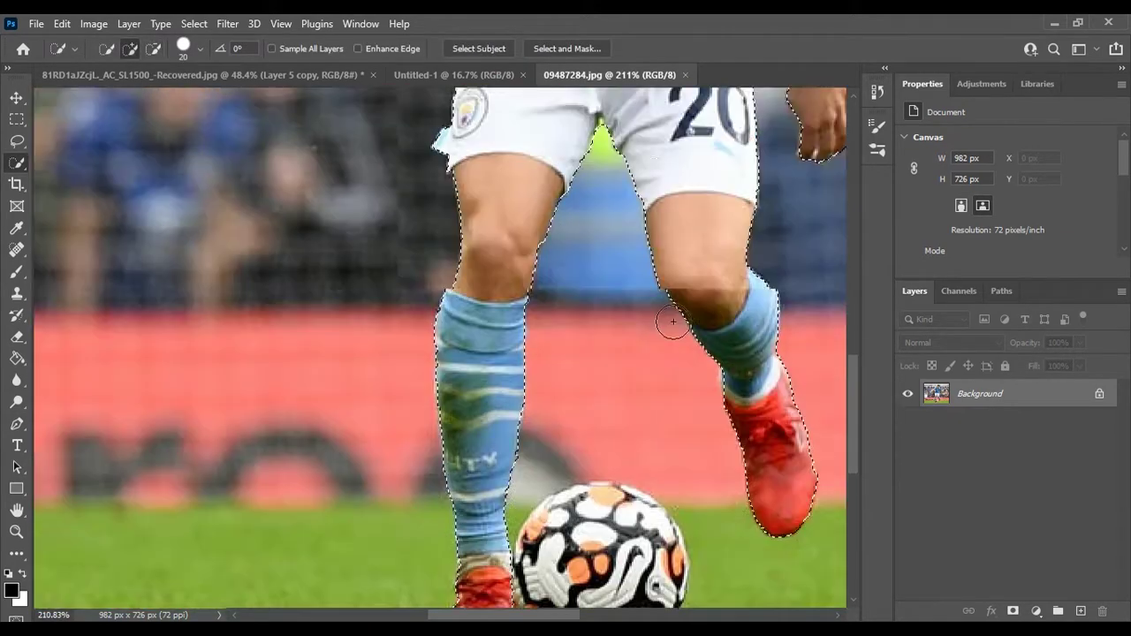
pyautogui.scroll(3, 746, 268)
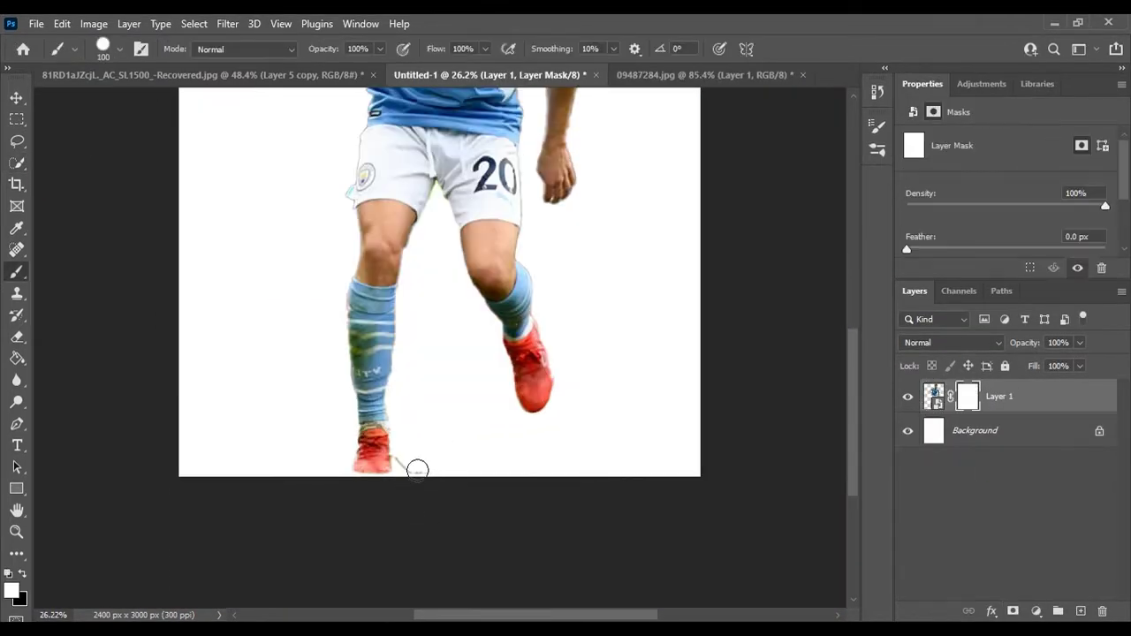
pyautogui.scroll(5, 341, 458)
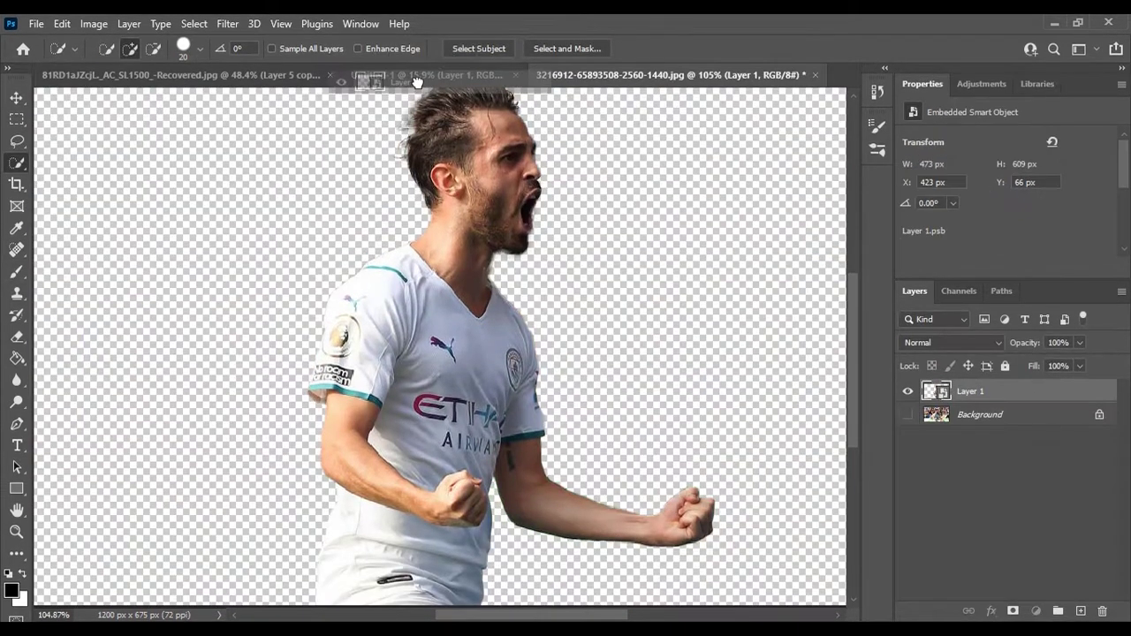
pyautogui.moveTo(417, 81); pyautogui.dragTo(442, 424)
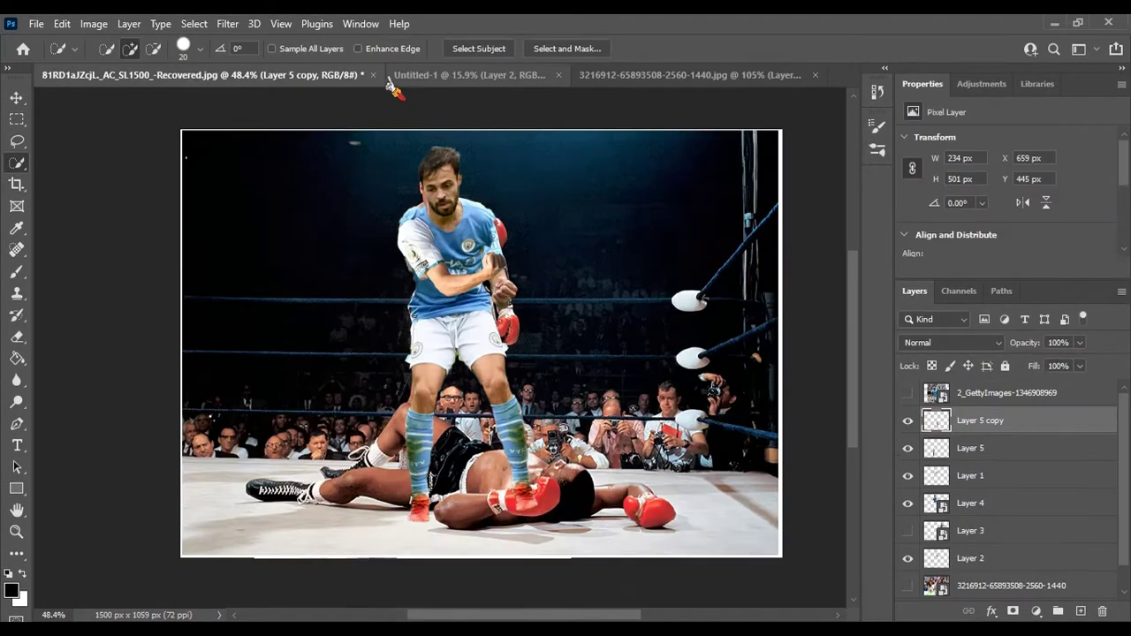
pyautogui.click(390, 78)
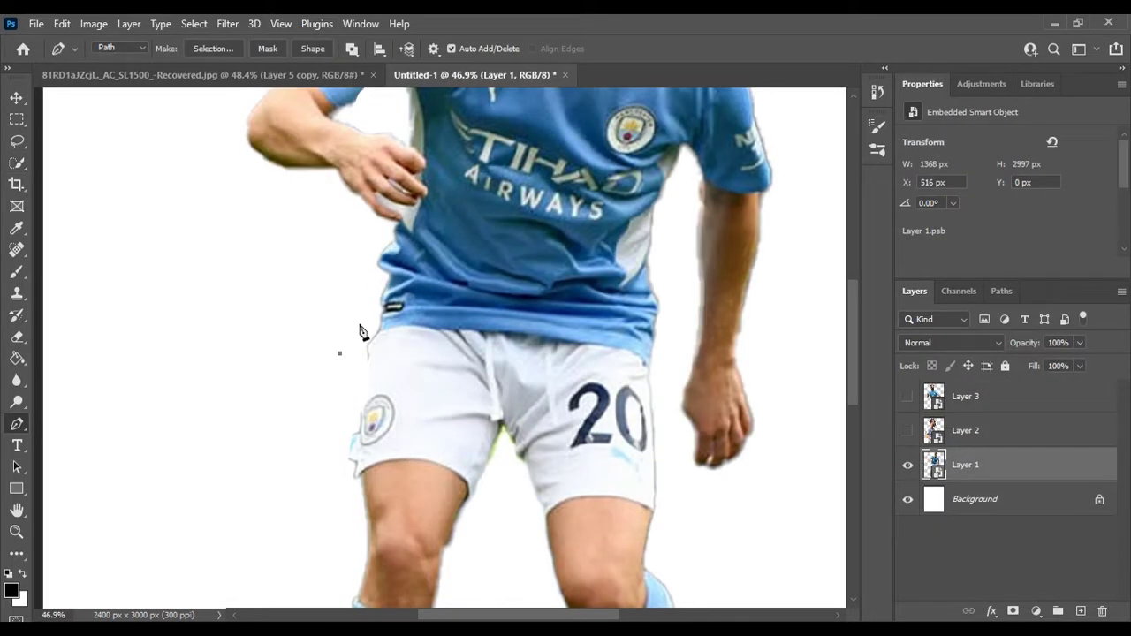
# Step: Finish the leg path by adding a curved anchor at the crotch
pyautogui.scroll(2, 363, 332)
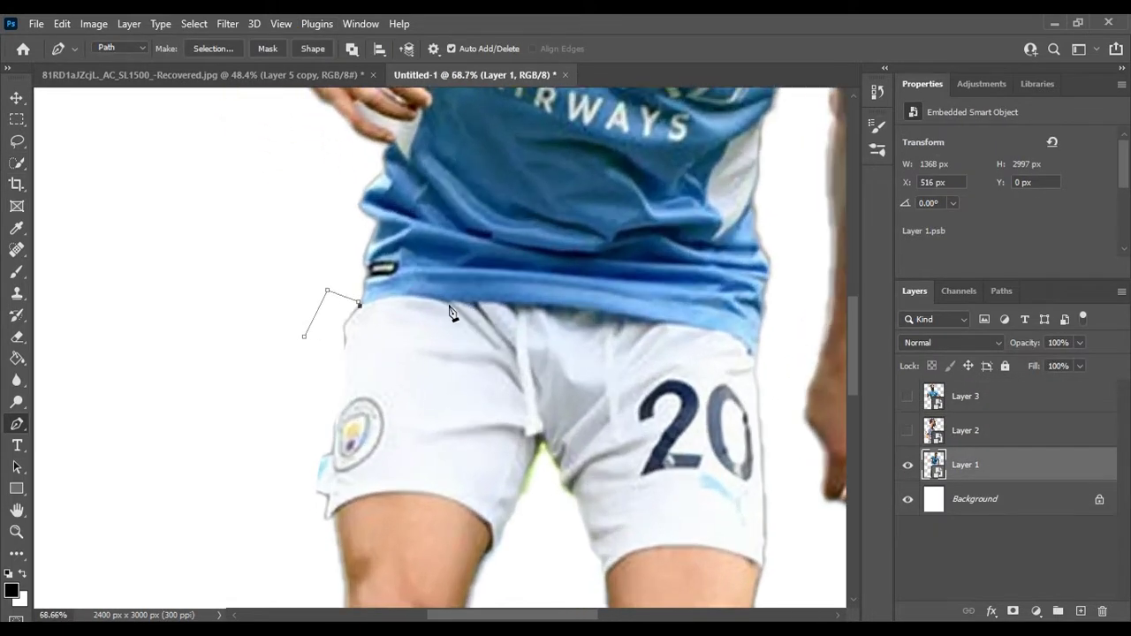
pyautogui.scroll(-2, 372, 266)
pyautogui.moveTo(520, 252); pyautogui.dragTo(563, 252)
pyautogui.scroll(-2, 577, 254)
pyautogui.moveTo(529, 362); pyautogui.dragTo(575, 487)
pyautogui.scroll(-1, 425, 268)
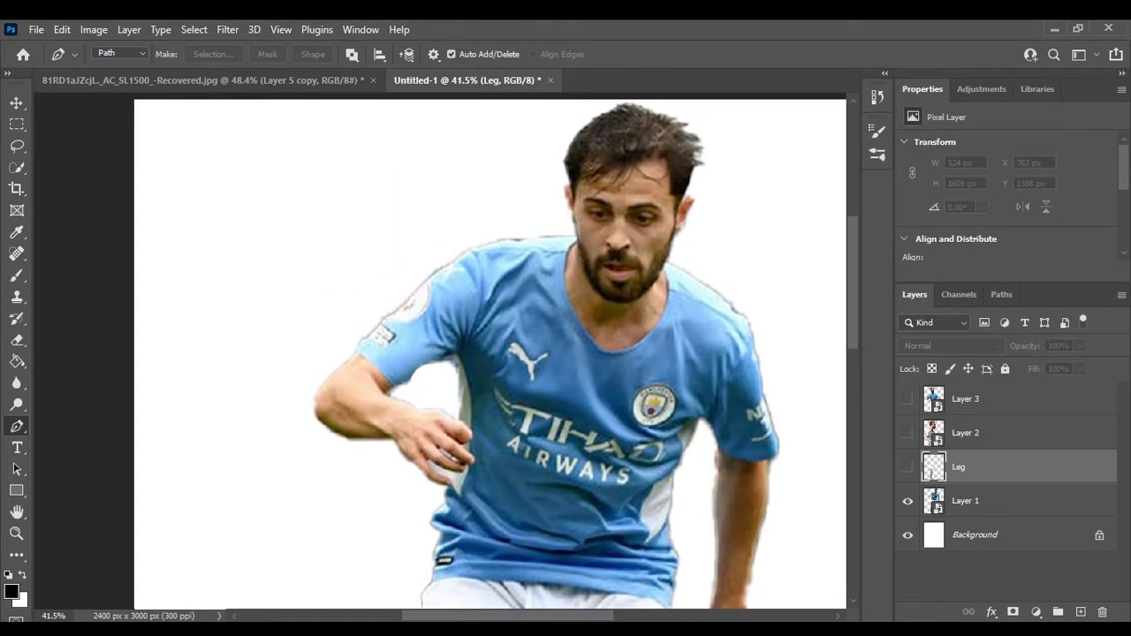
# Step: Start a new outline path on the player, tracing down and around the hand
pyautogui.click(453, 214)
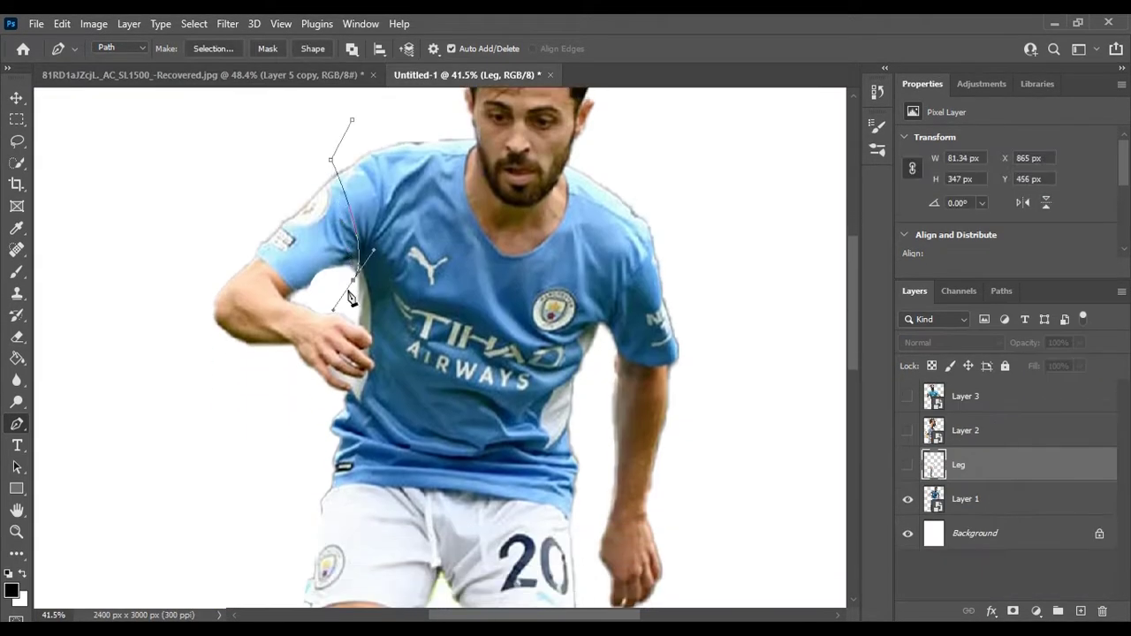
pyautogui.scroll(-2, 345, 188)
pyautogui.scroll(-2, 344, 188)
pyautogui.keyDown('alt'); pyautogui.scroll(3, 345, 189); pyautogui.keyUp('alt')
pyautogui.click(362, 204)
pyautogui.click(379, 230)
pyautogui.scroll(-2, 396, 237)
pyautogui.click(354, 202)
pyautogui.click(281, 179)
pyautogui.scroll(-2, 331, 228)
pyautogui.scroll(-2, 313, 156)
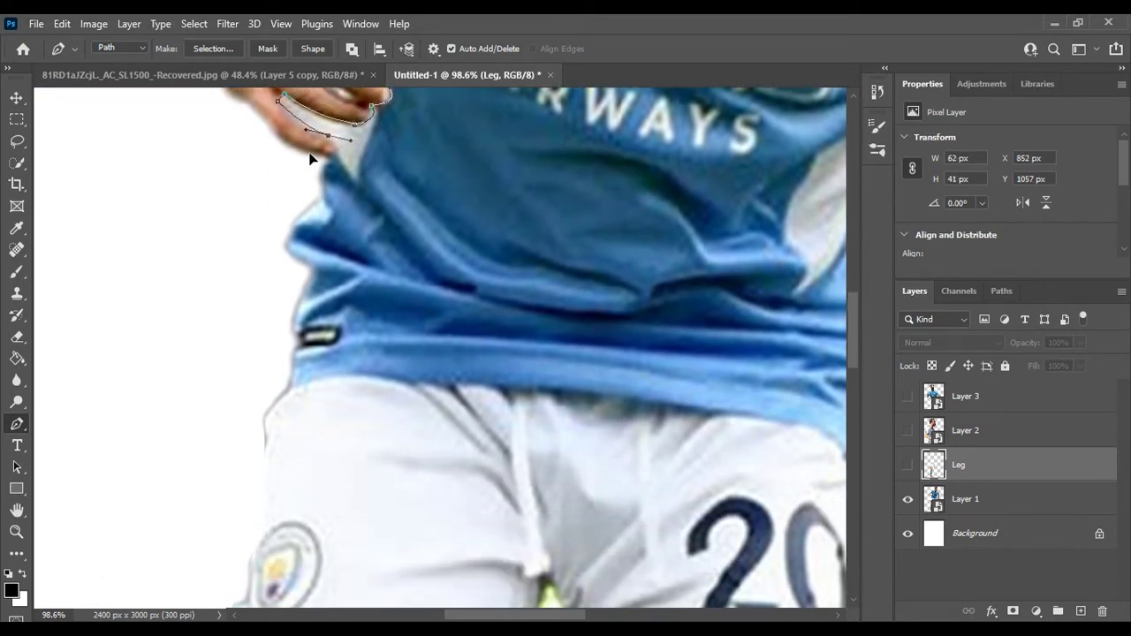
pyautogui.keyDown('alt'); pyautogui.scroll(-1, 244, 165); pyautogui.keyUp('alt')
# Step: Continue the outline onto the shorts and along their waistband
pyautogui.click(237, 274)
pyautogui.scroll(-1, 295, 272)
pyautogui.click(291, 246)
pyautogui.click(431, 247)
pyautogui.click(473, 249)
pyautogui.click(520, 254)
pyautogui.click(604, 262)
# Step: Extend the path up the torso's right side, hide Body and Layer 1, then Select Subject on the boxers
pyautogui.scroll(-2, 657, 260)
pyautogui.click(770, 245)
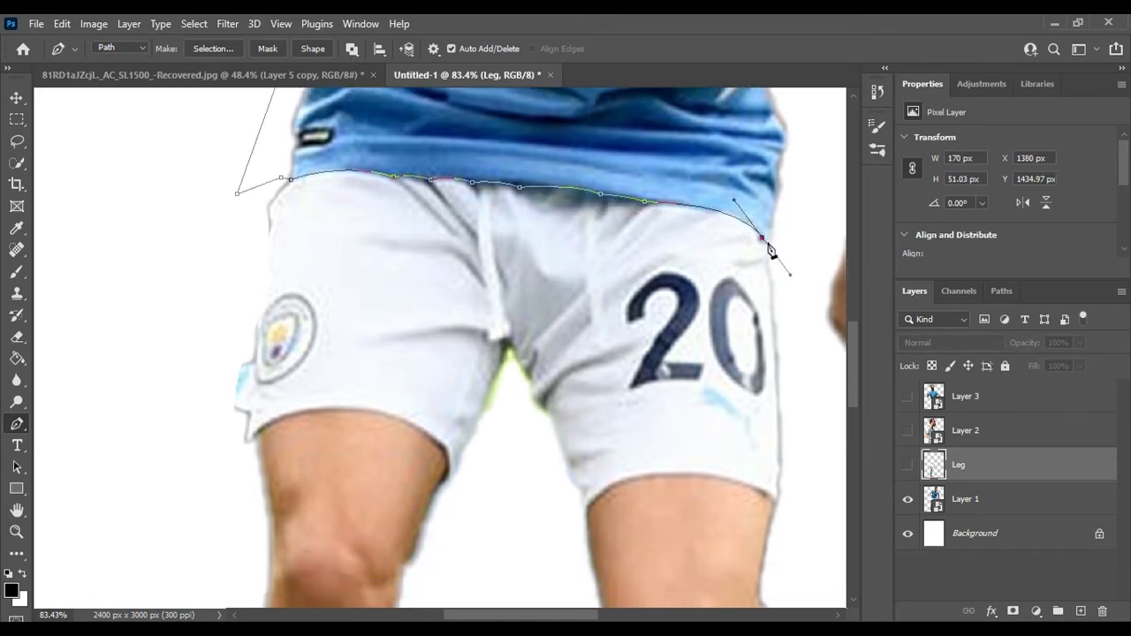
pyautogui.keyDown('alt'); pyautogui.scroll(-2, 770, 245); pyautogui.keyUp('alt')
pyautogui.scroll(3, 745, 235)
pyautogui.click(754, 268)
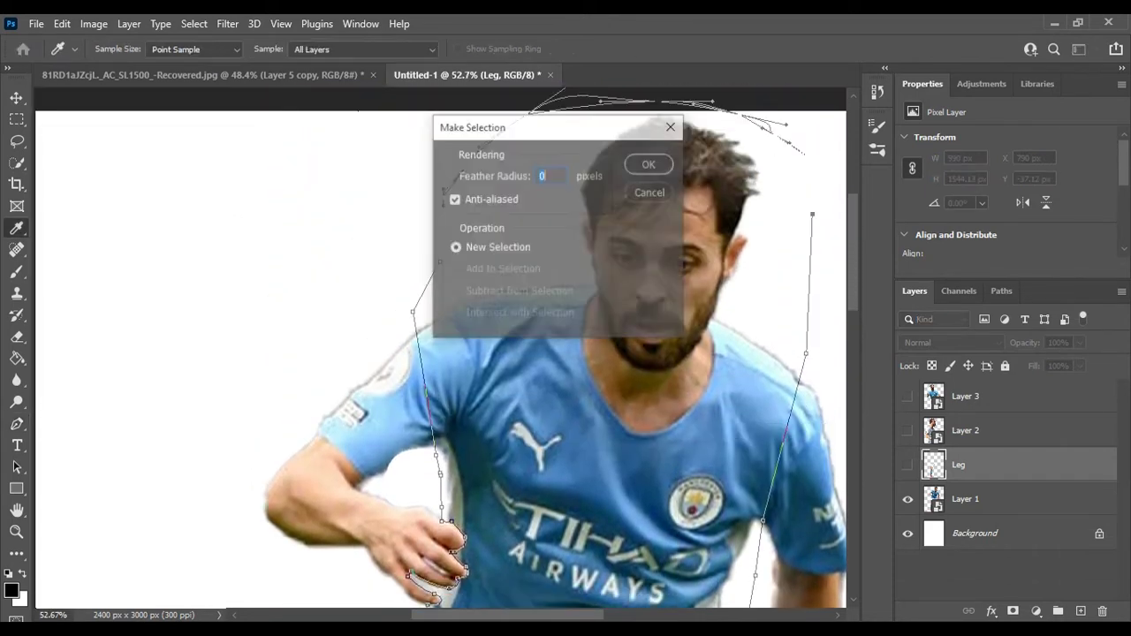
pyautogui.keyDown('alt'); pyautogui.scroll(-3, 856, 540); pyautogui.keyUp('alt')
pyautogui.moveTo(908, 534); pyautogui.dragTo(908, 505)
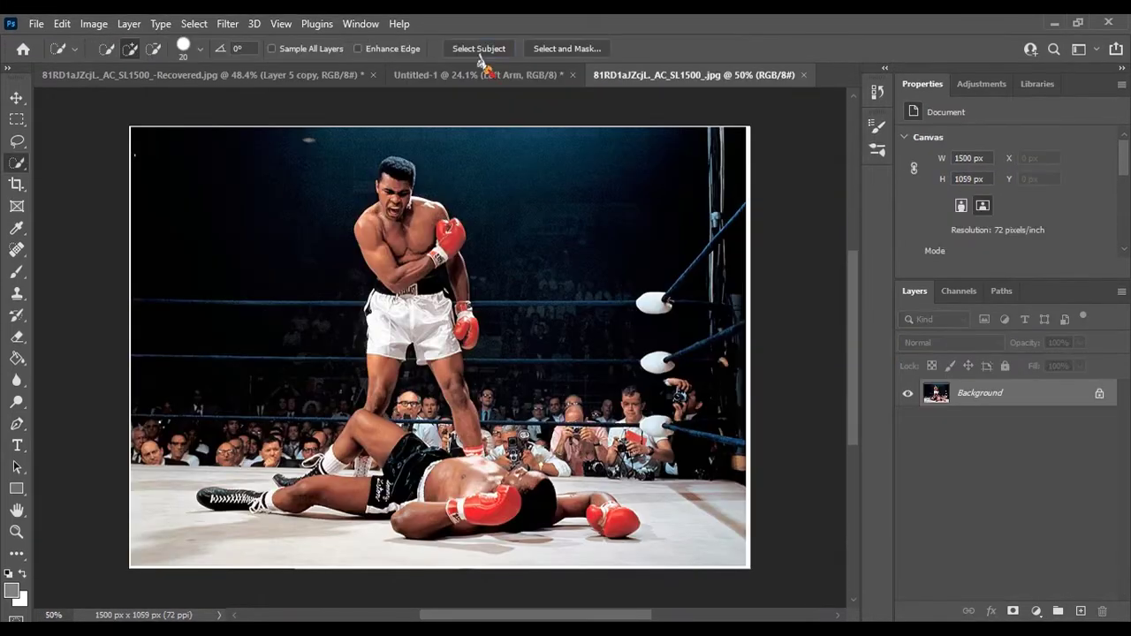
pyautogui.click(482, 48)
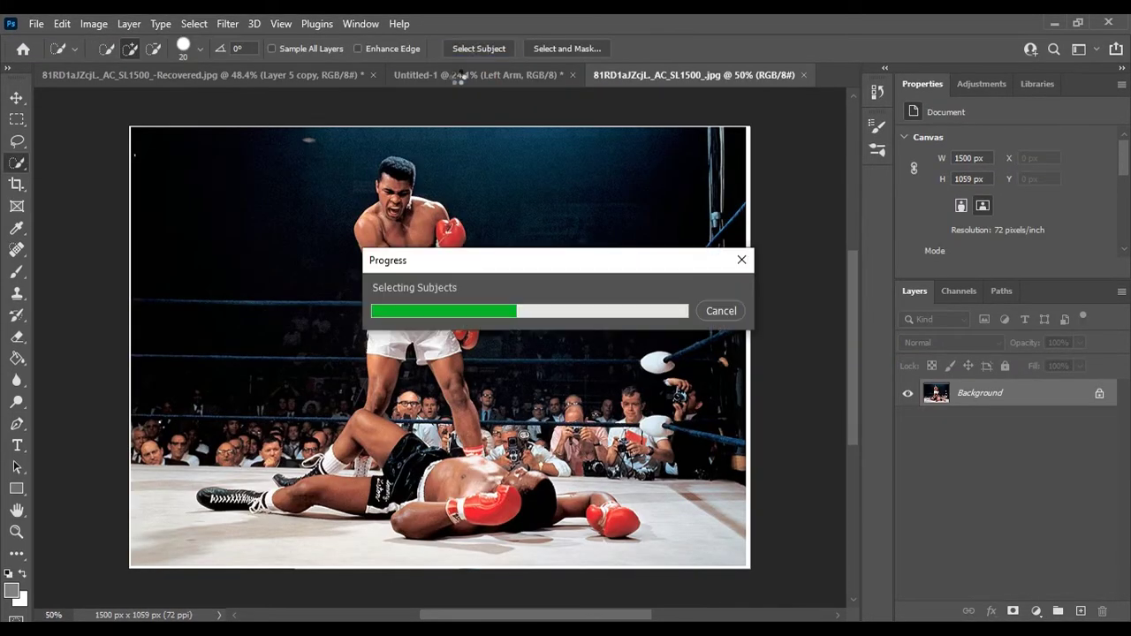
# Step: Rename the Leg layer to Right Leg and rename Layer 4 for the boxer
pyautogui.scroll(3, 786, 558)
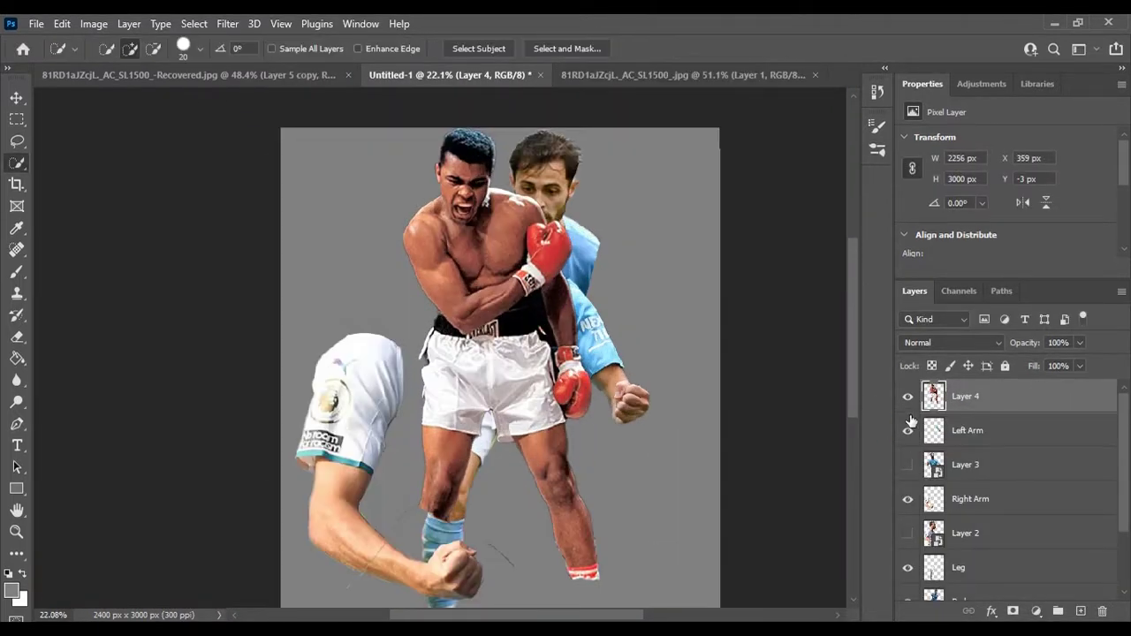
pyautogui.doubleClick(958, 499)
pyautogui.write('Right')
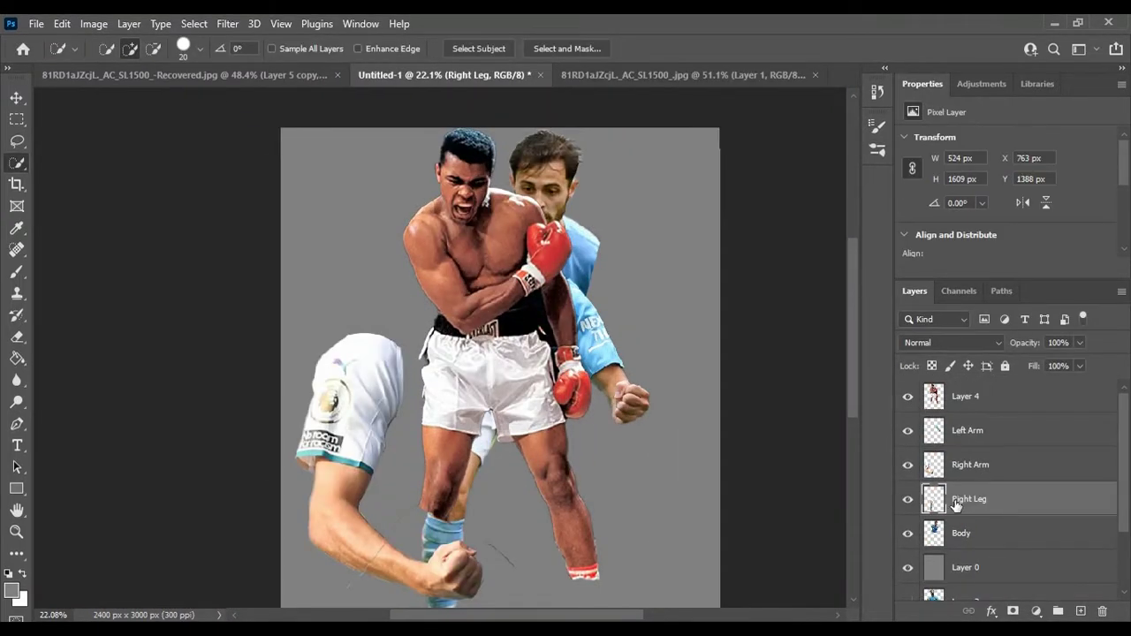
pyautogui.doubleClick(968, 430)
pyautogui.write('Ali Model')
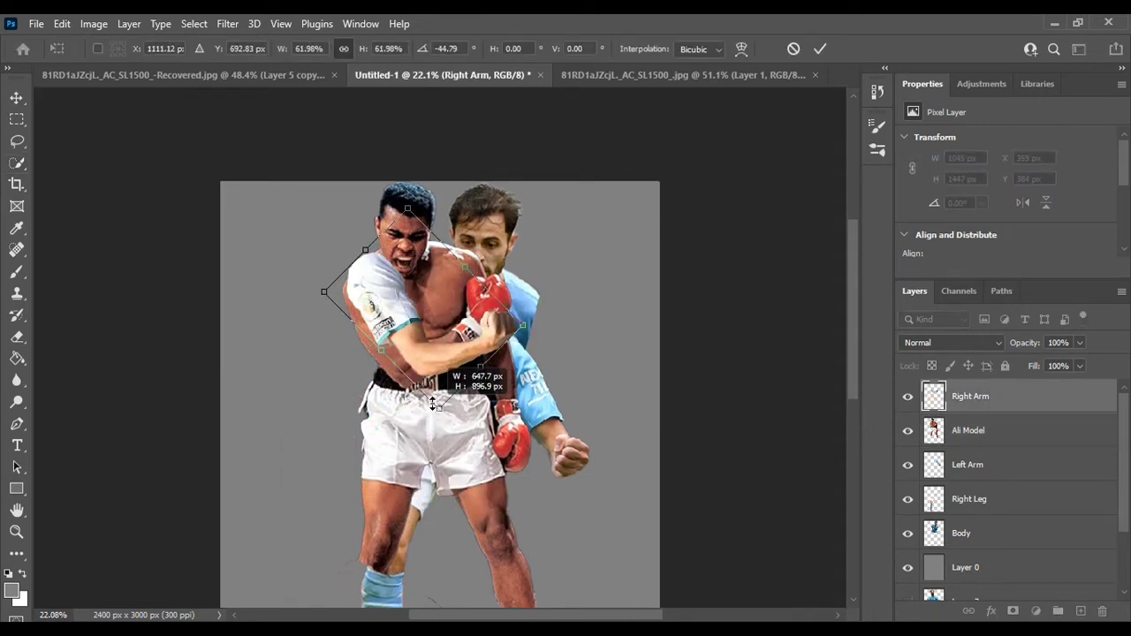
# Step: Enlarge and rotate the Right Arm over the chest, pinning it at the elbow with Puppet Warp
pyautogui.moveTo(430, 402); pyautogui.dragTo(446, 411)
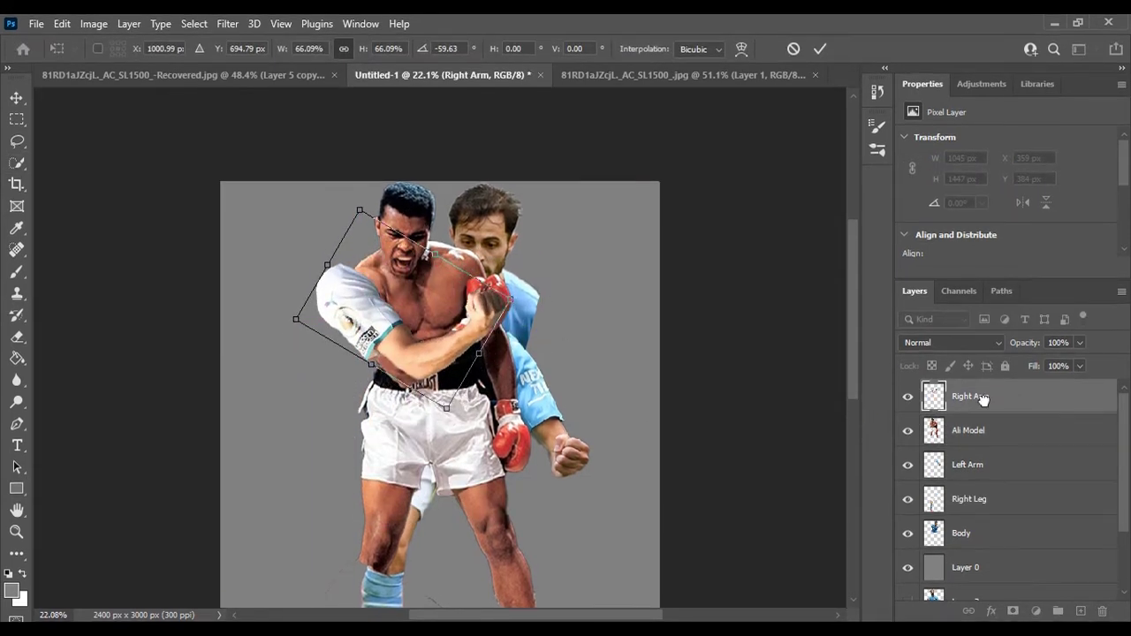
pyautogui.moveTo(376, 48); pyautogui.dragTo(389, 106)
pyautogui.scroll(1, 384, 421)
pyautogui.click(423, 403)
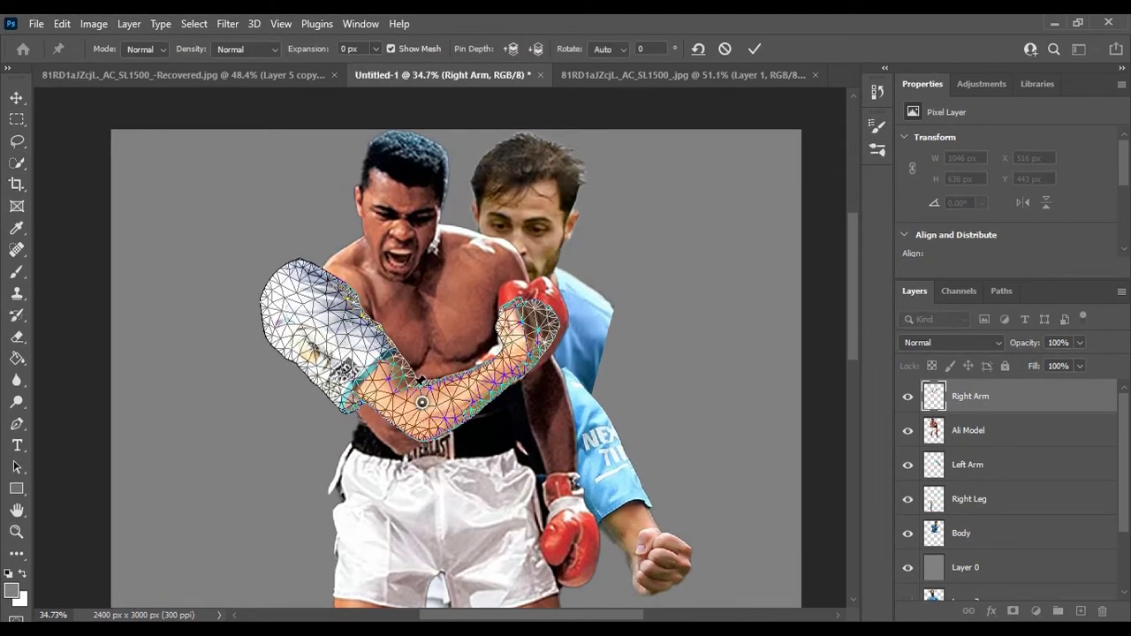
pyautogui.click(422, 403)
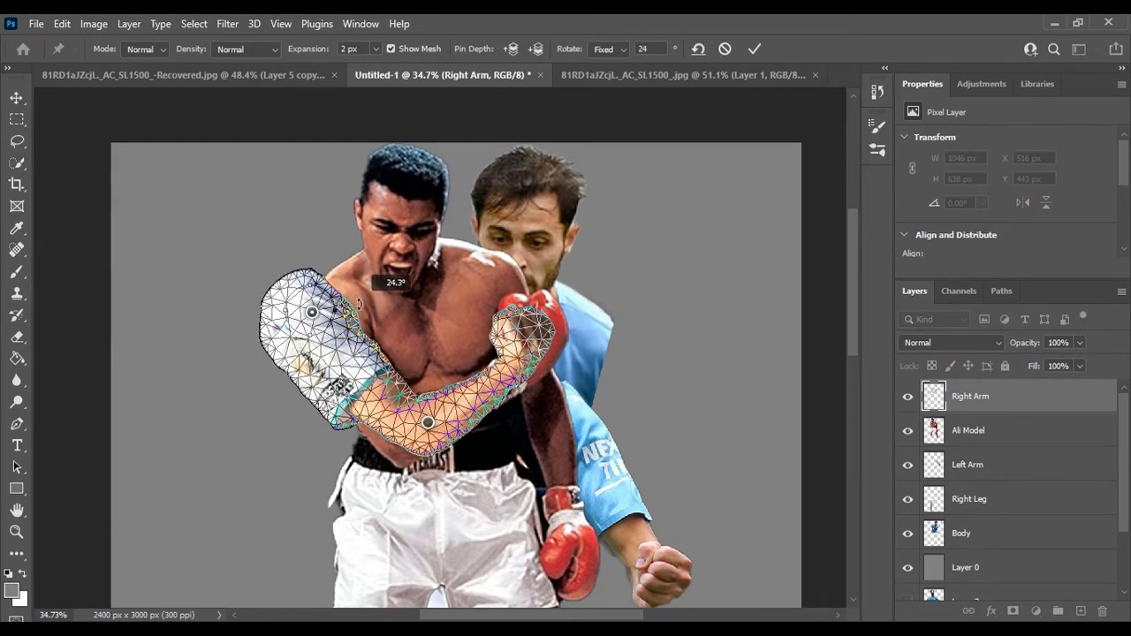
pyautogui.moveTo(665, 365); pyautogui.dragTo(677, 434)
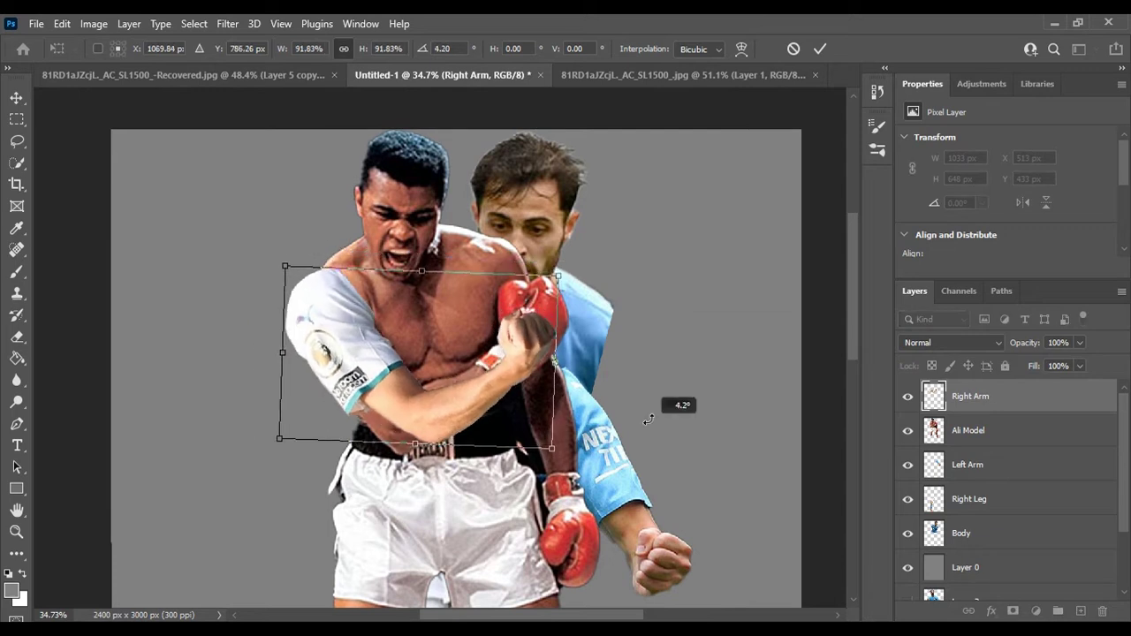
pyautogui.moveTo(389, 380); pyautogui.dragTo(420, 406)
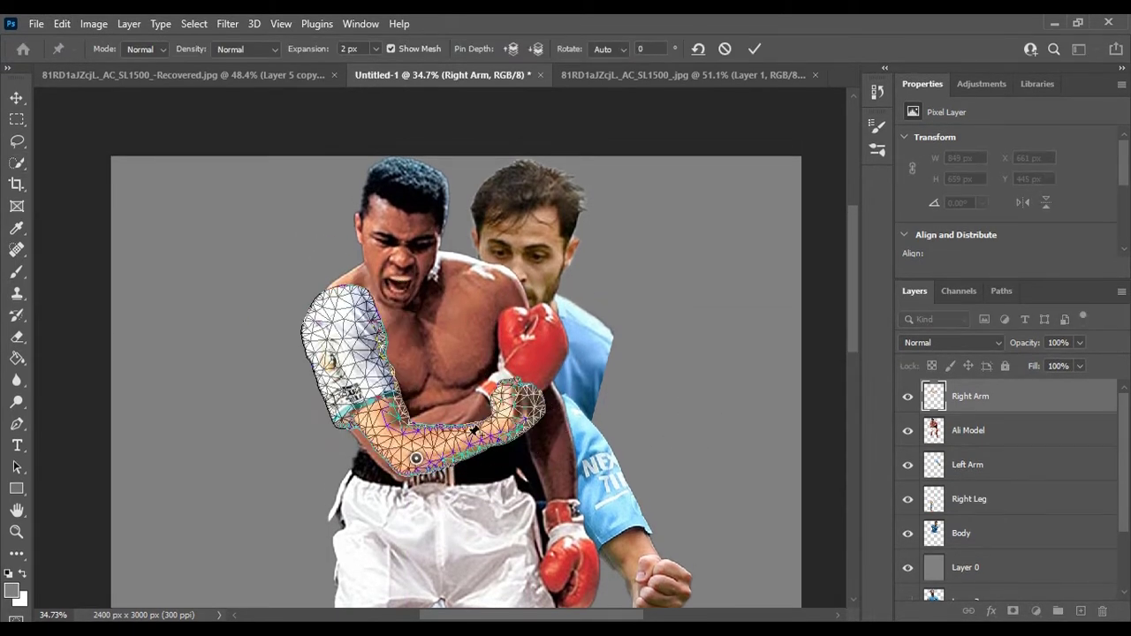
# Step: Bend the upper arm and forearm toward the red glove, then move Left Arm above Ali Model
pyautogui.moveTo(543, 411); pyautogui.dragTo(477, 461)
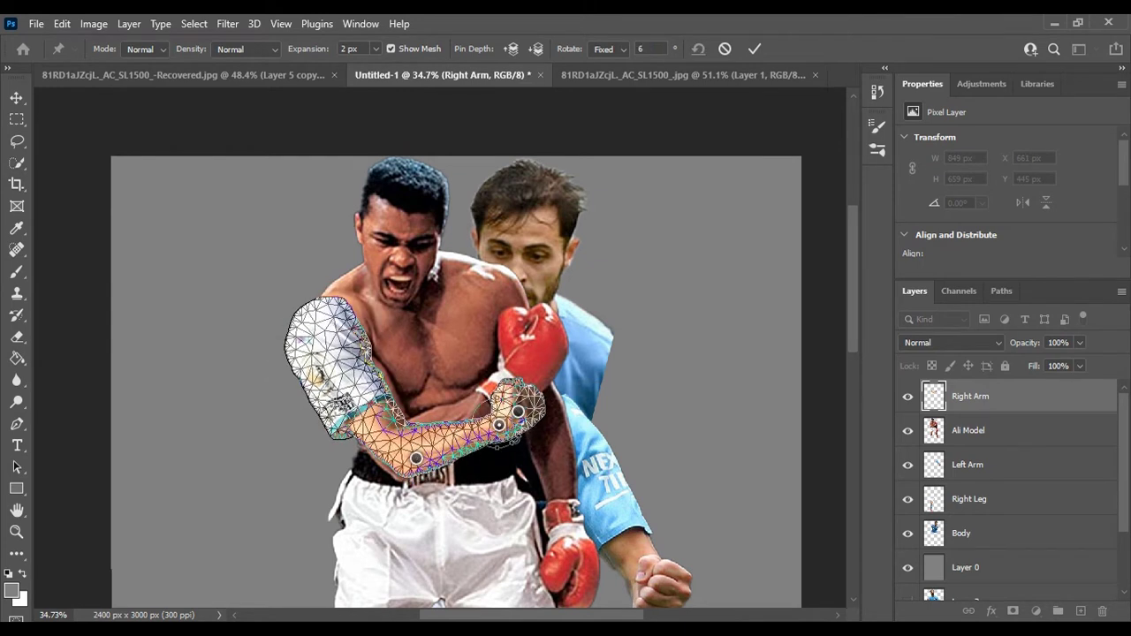
pyautogui.click(328, 355)
pyautogui.moveTo(498, 405); pyautogui.dragTo(502, 433)
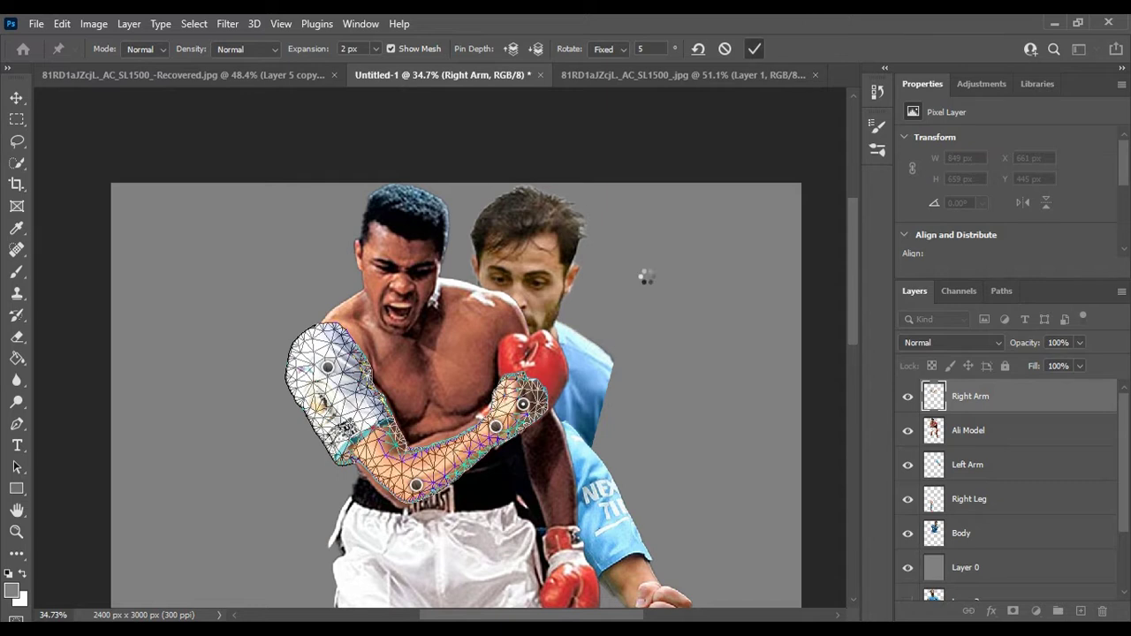
pyautogui.scroll(-2, 603, 408)
pyautogui.moveTo(924, 442); pyautogui.dragTo(937, 413)
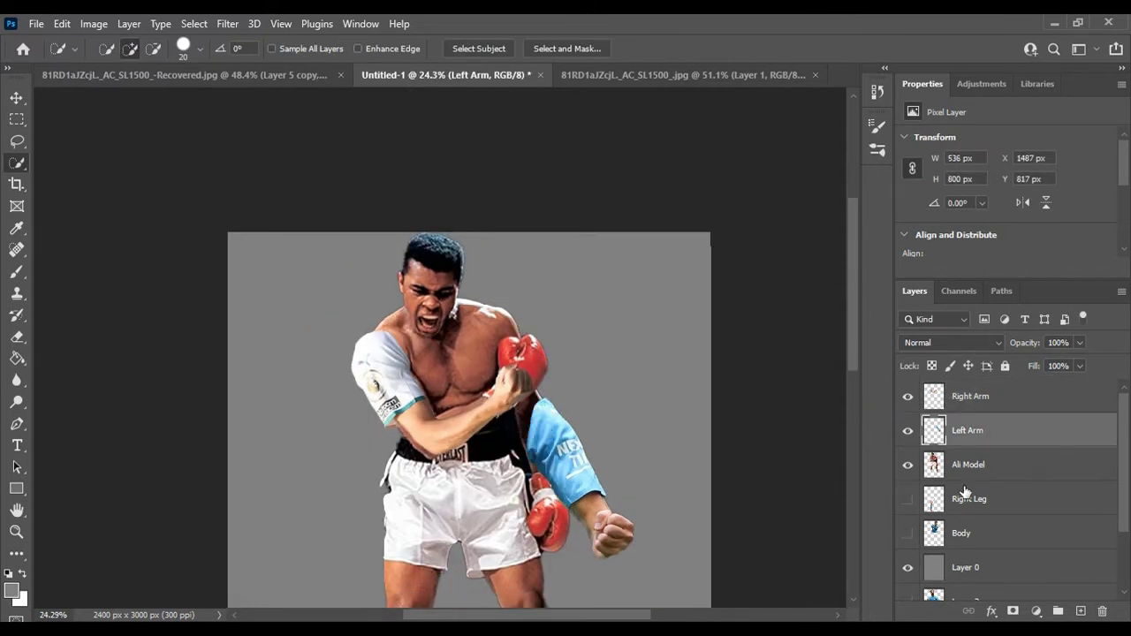
# Step: Rotate and shrink the Left Arm, then warp its lower arm and glove downward
pyautogui.hotkey('ctrl', 't')
pyautogui.scroll(2, 578, 515)
pyautogui.moveTo(578, 515); pyautogui.dragTo(501, 405)
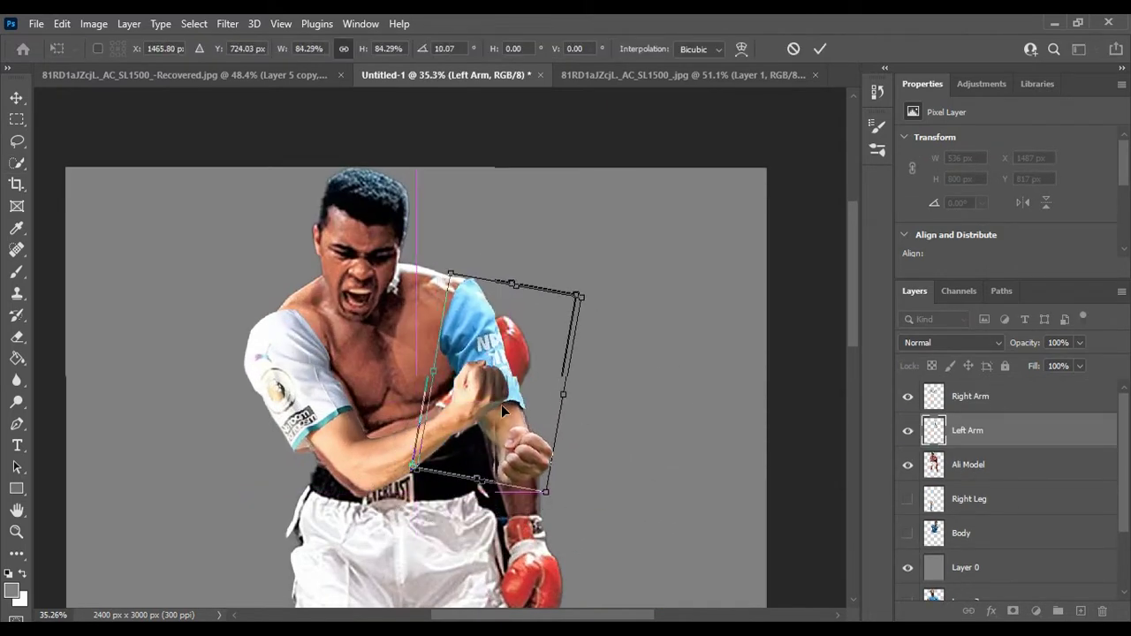
pyautogui.click(741, 49)
pyautogui.press('Return')
pyautogui.scroll(-1, 418, 375)
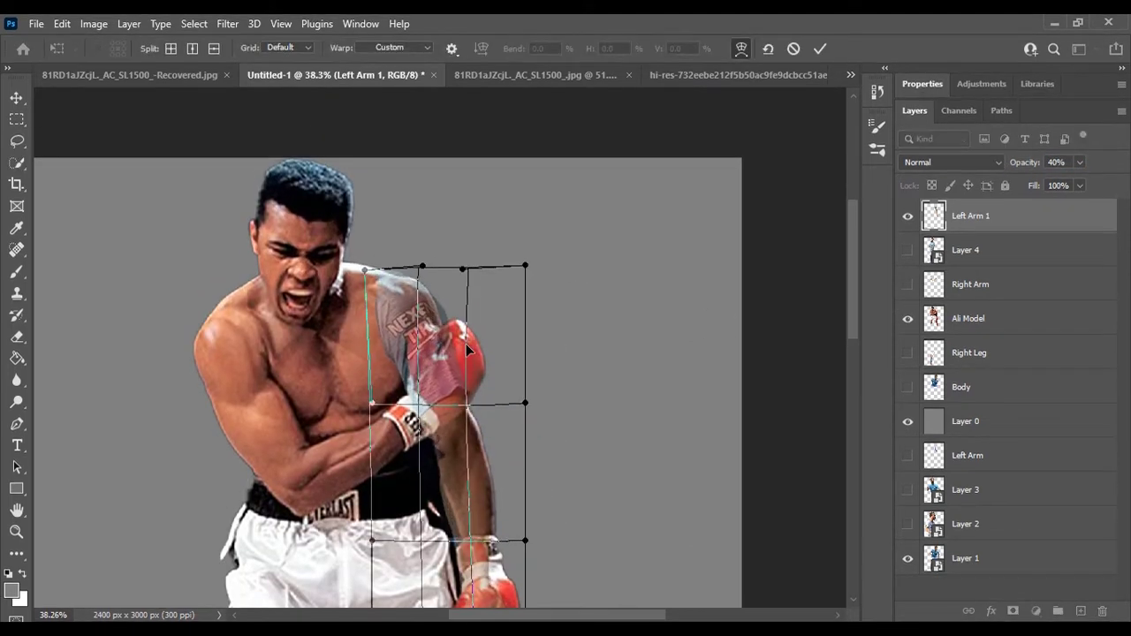
pyautogui.moveTo(466, 344); pyautogui.dragTo(496, 511)
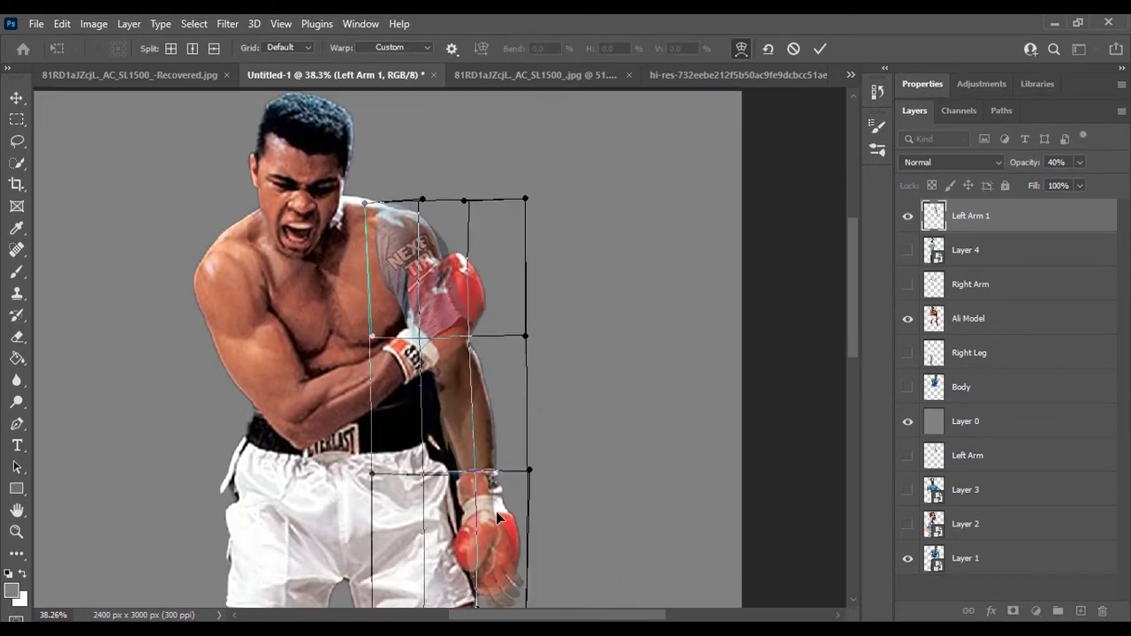
pyautogui.scroll(-3, 473, 400)
pyautogui.moveTo(367, 129); pyautogui.dragTo(354, 123)
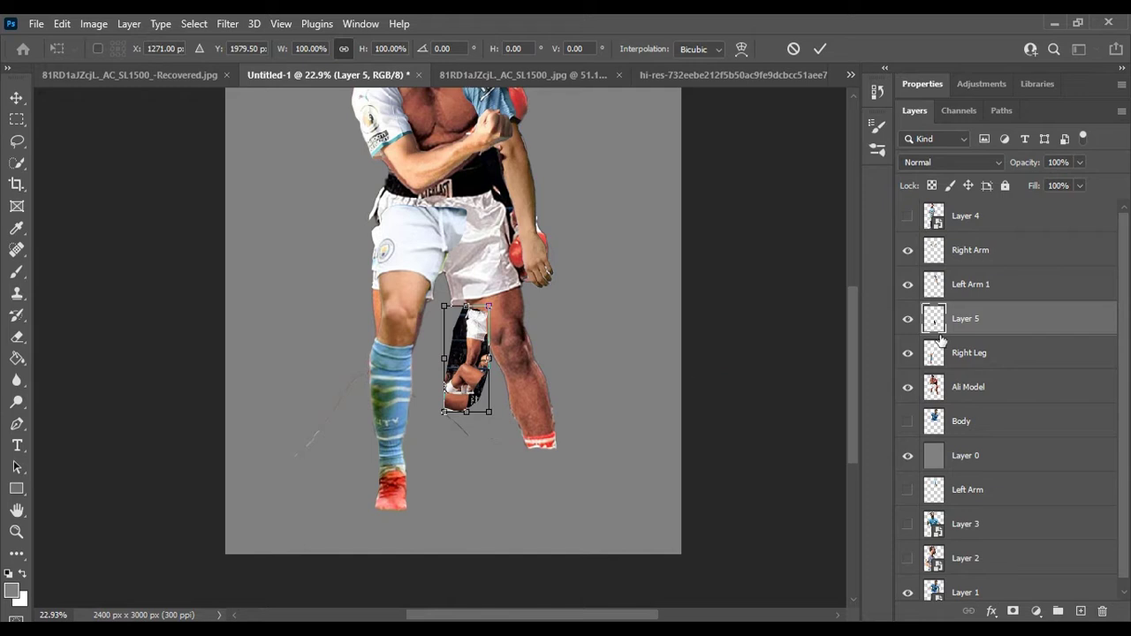
# Step: Enlarge the Layer 5 cut-out about threefold
pyautogui.hotkey('ctrl', 't')
pyautogui.moveTo(449, 202); pyautogui.dragTo(530, 279)
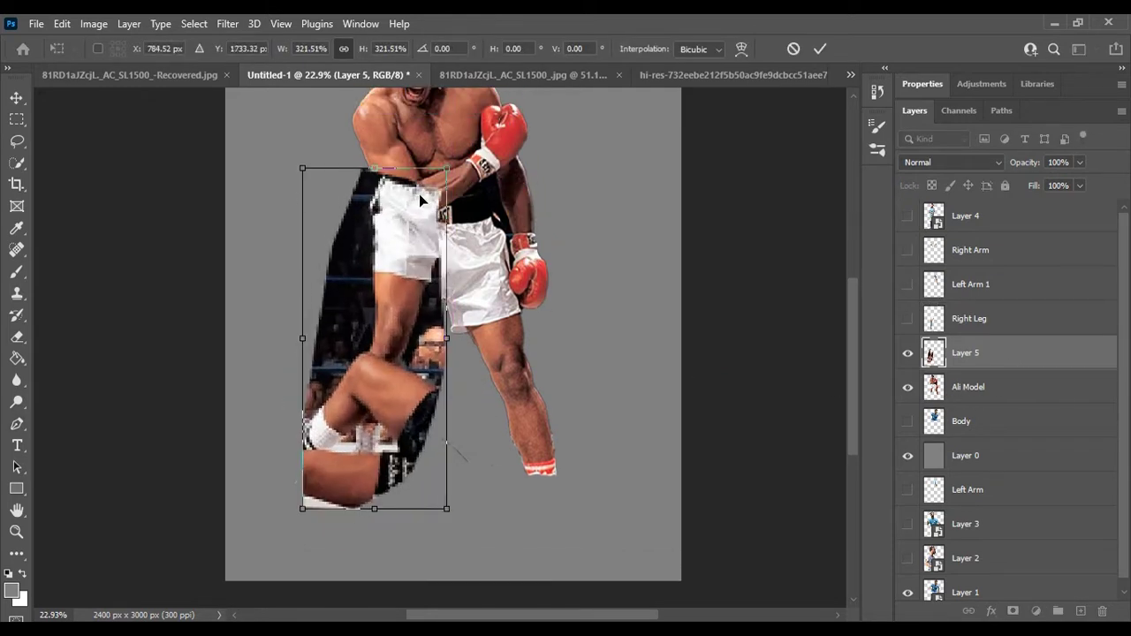
pyautogui.press('Return')
pyautogui.press('p')
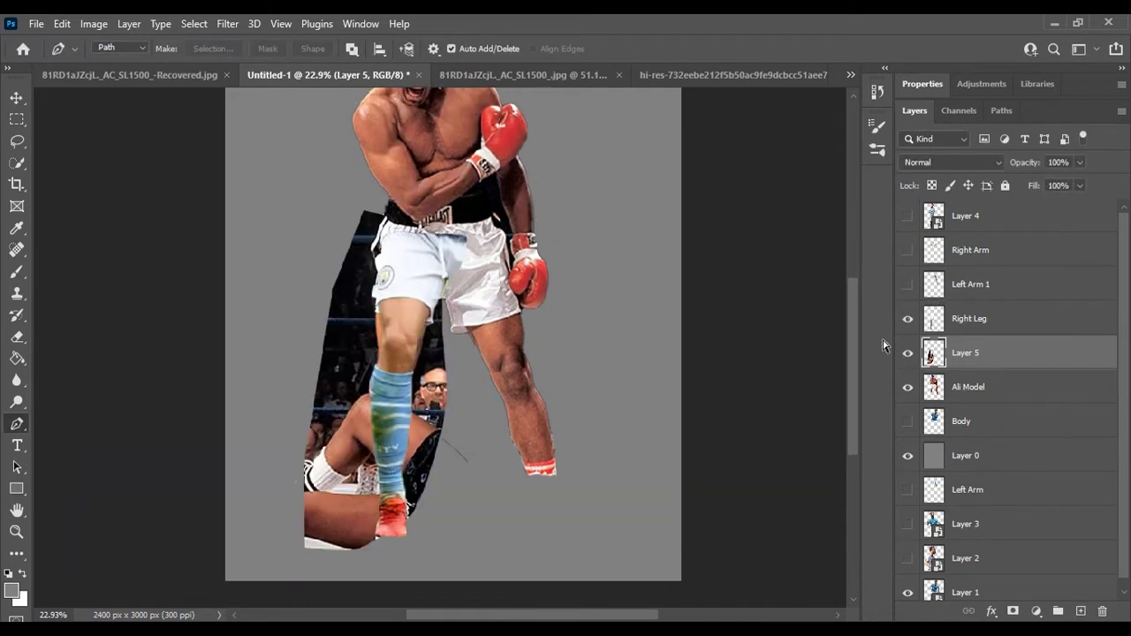
# Step: Shift the Right Leg layer about 65 px to the right
pyautogui.click(969, 318)
pyautogui.hotkey('ctrl', 't')
pyautogui.moveTo(391, 329); pyautogui.dragTo(405, 329)
pyautogui.scroll(-3, 396, 511)
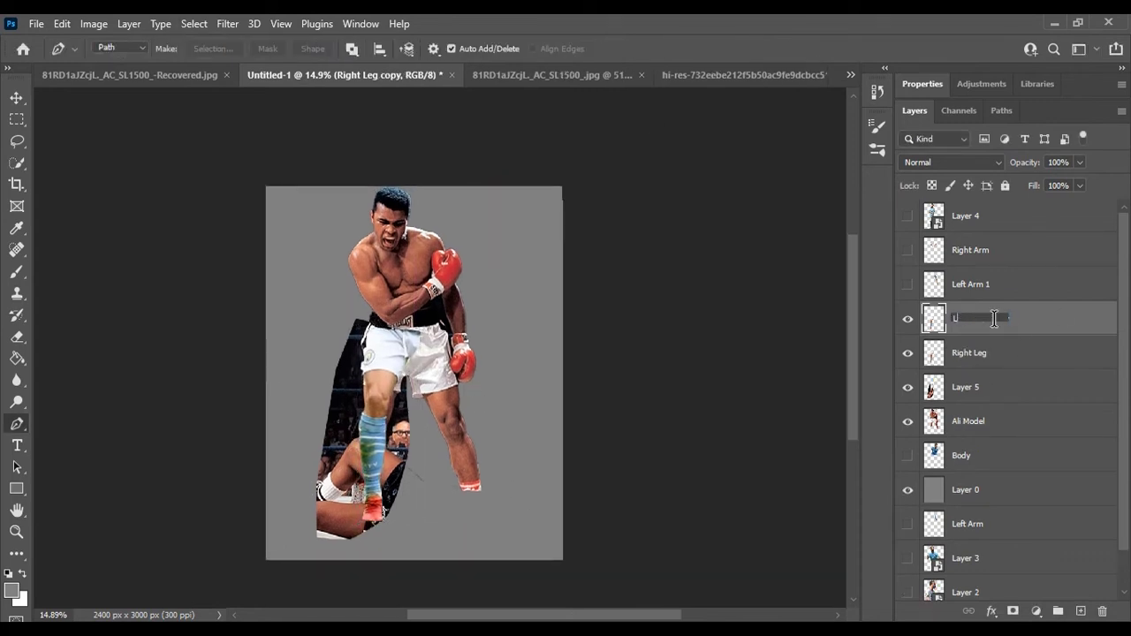
pyautogui.click(970, 352)
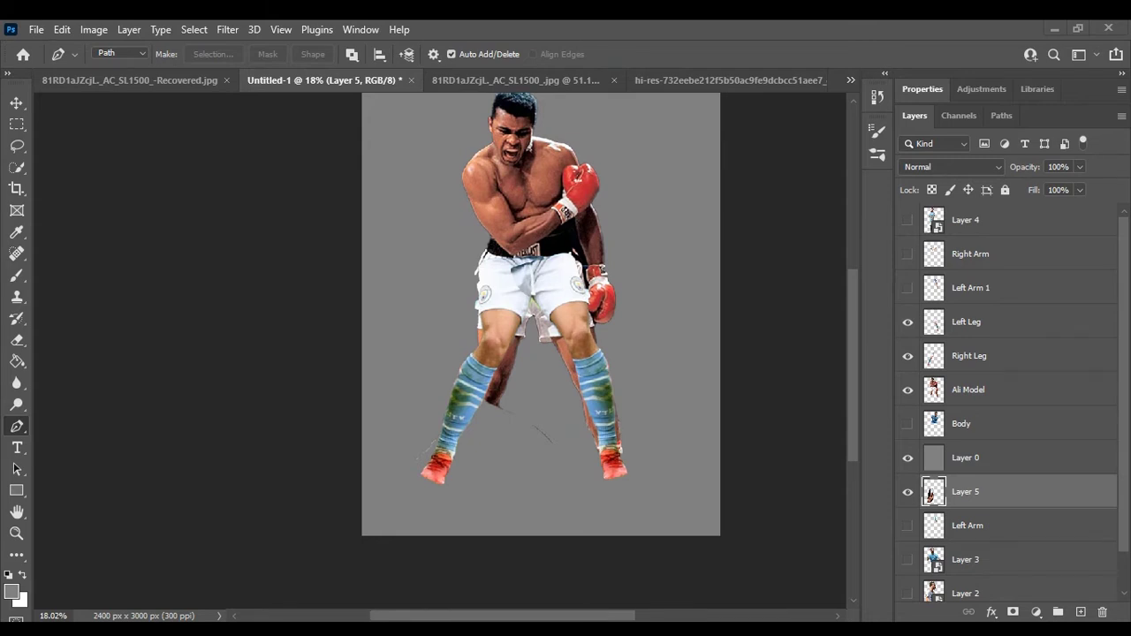
pyautogui.scroll(3, 618, 265)
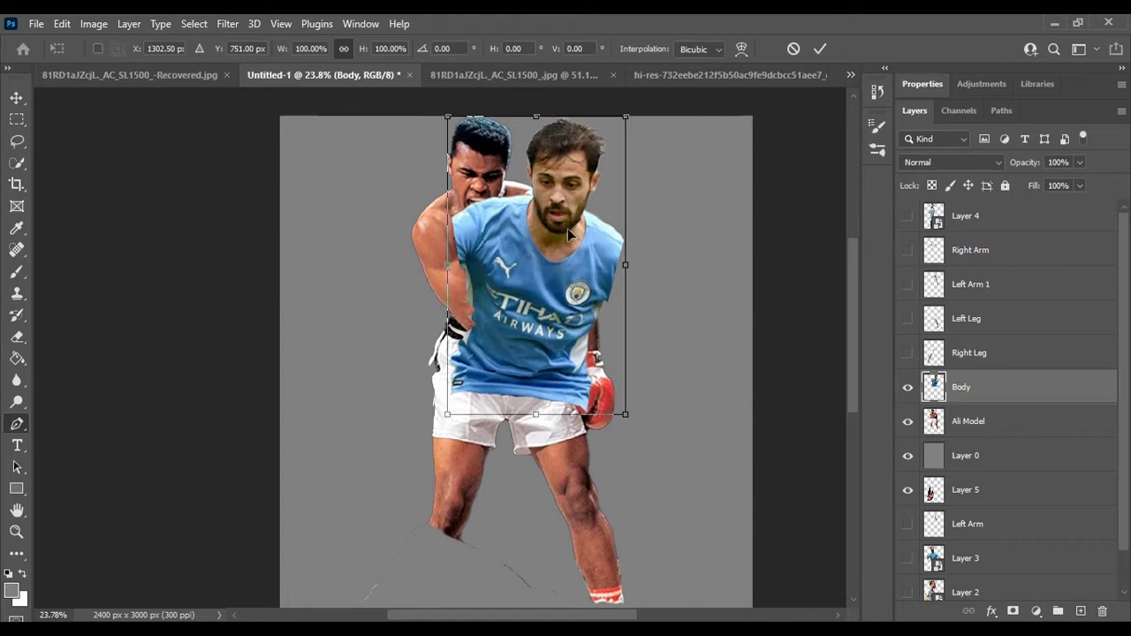
# Step: Move the Body layer up-left and rotate it into a leaning pose over the torso
pyautogui.moveTo(570, 234); pyautogui.dragTo(517, 221)
pyautogui.moveTo(712, 162); pyautogui.dragTo(580, 227)
pyautogui.click(741, 54)
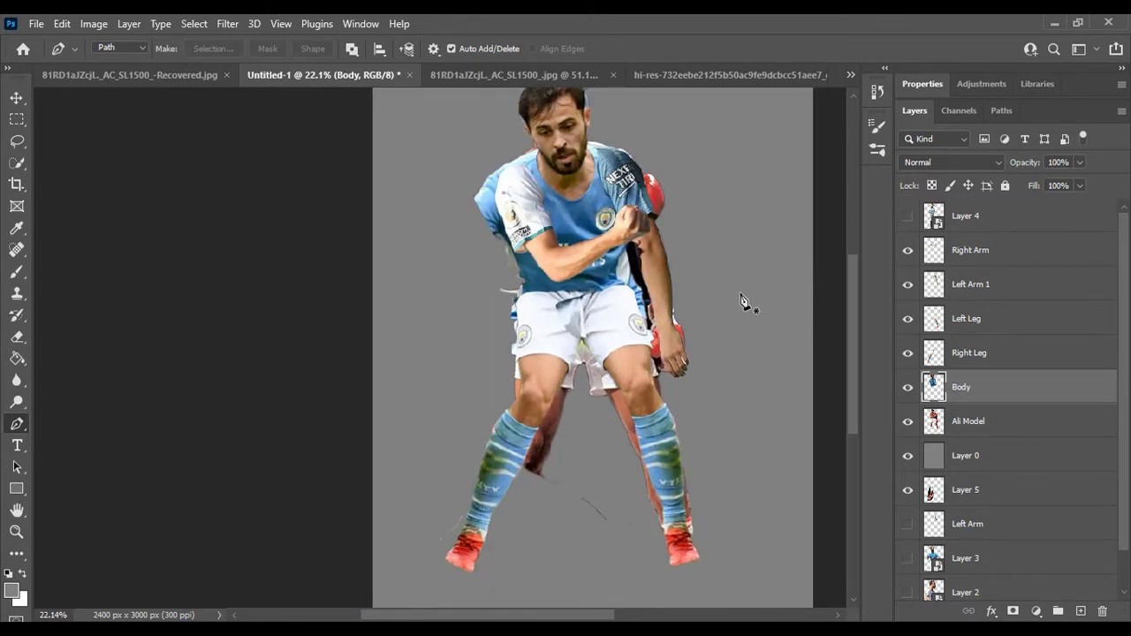
pyautogui.click(970, 352)
pyautogui.hotkey('ctrl', 't')
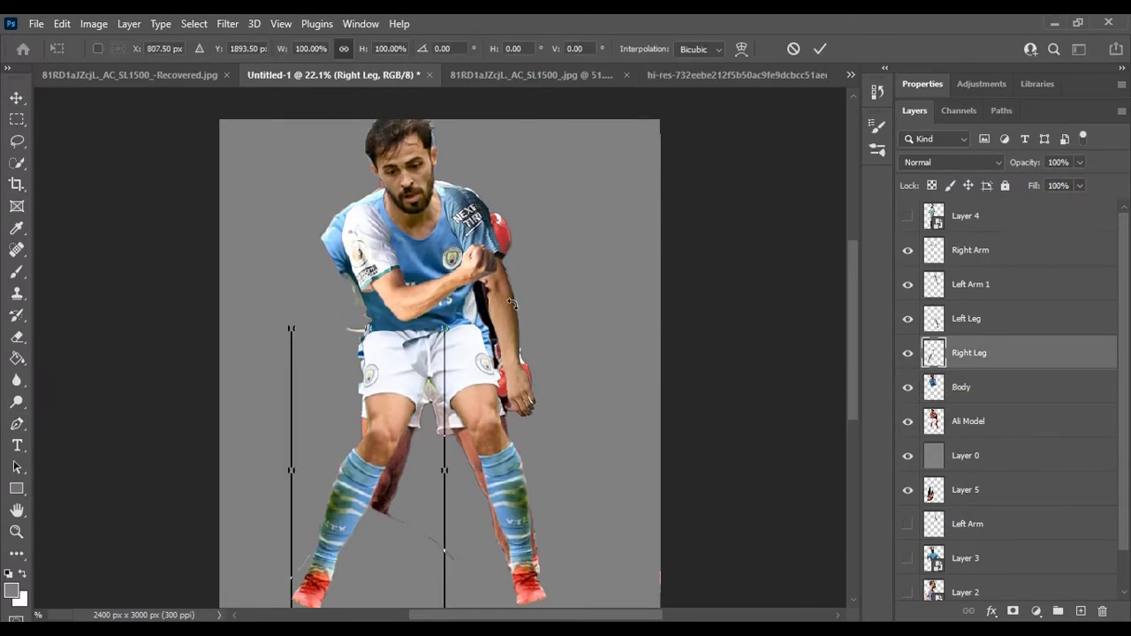
pyautogui.click(1001, 255)
pyautogui.hotkey('ctrl', 't')
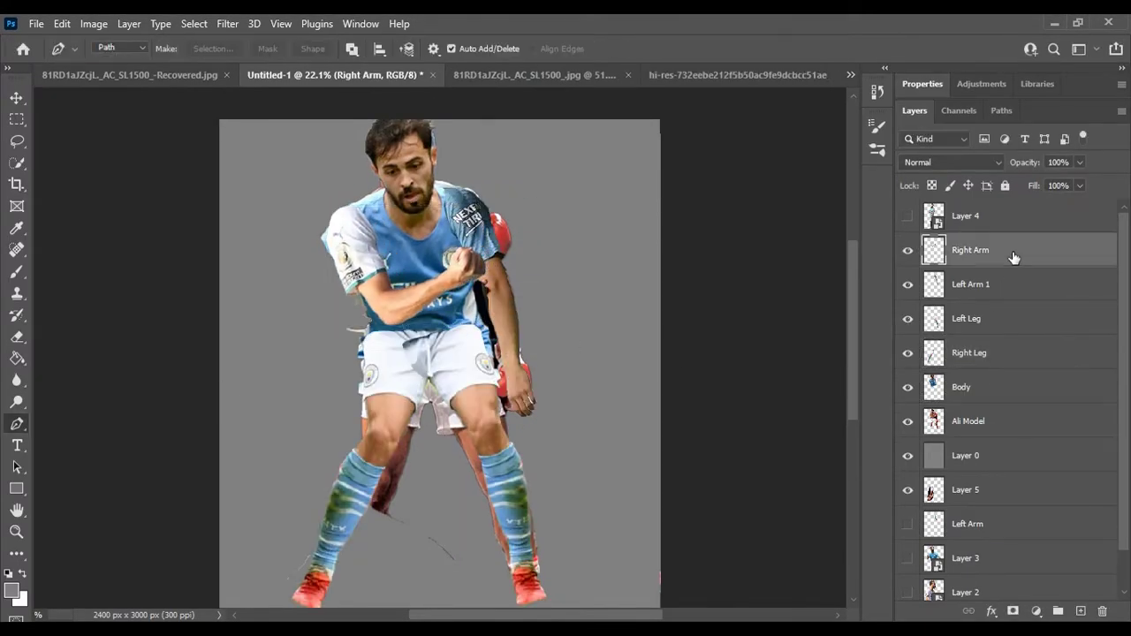
pyautogui.click(990, 387)
pyautogui.hotkey('ctrl', 't')
pyautogui.press('Escape')
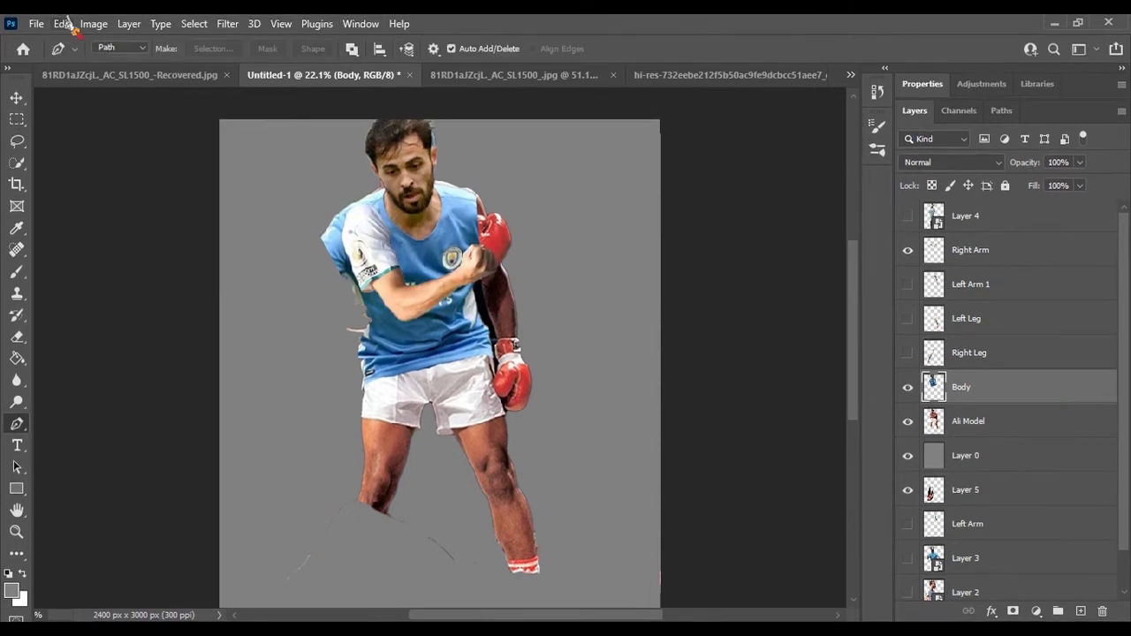
# Step: Puppet-warp the body with pins at a joint, the chest and the lower torso
pyautogui.click(64, 24)
pyautogui.click(97, 327)
pyautogui.click(358, 277)
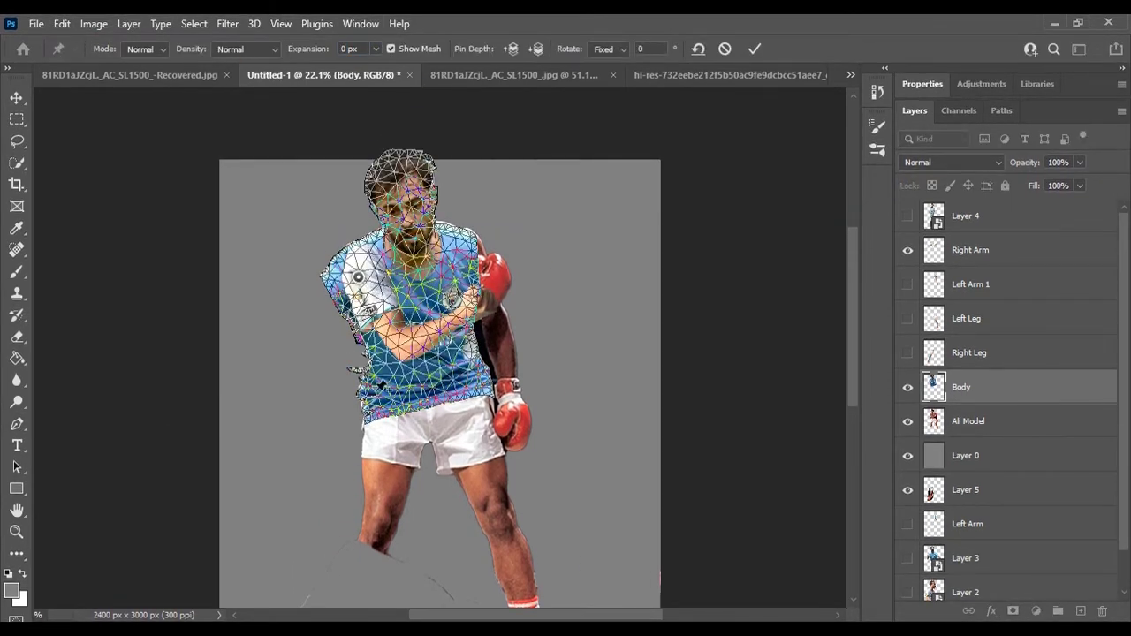
pyautogui.scroll(1, 381, 387)
pyautogui.click(377, 409)
pyautogui.scroll(2, 435, 288)
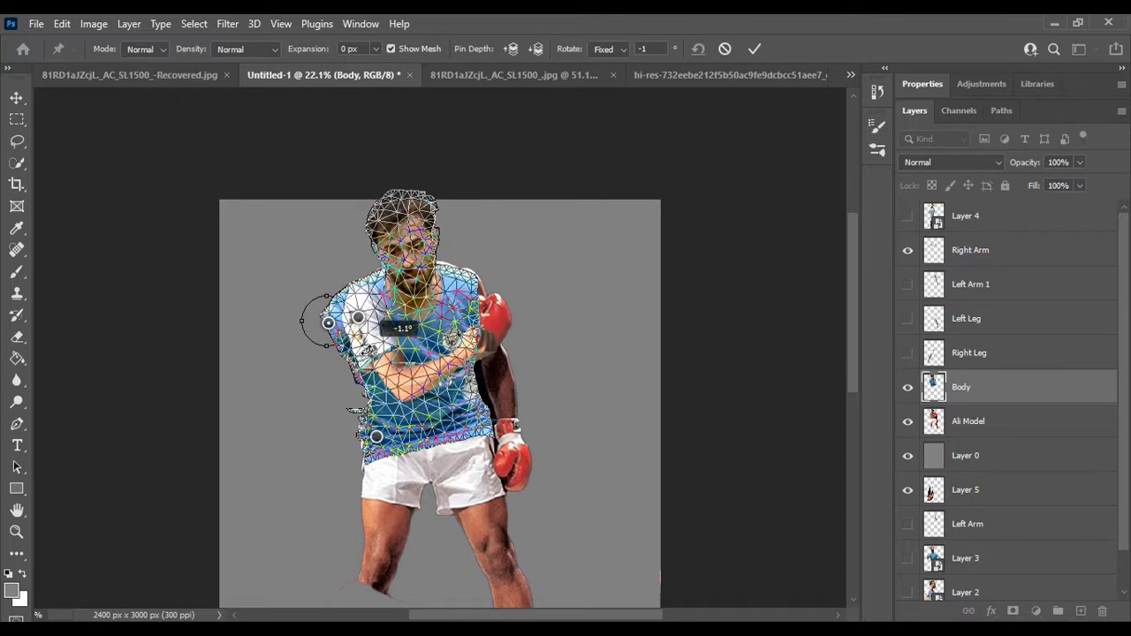
pyautogui.scroll(-1, 1024, 392)
pyautogui.press('Return')
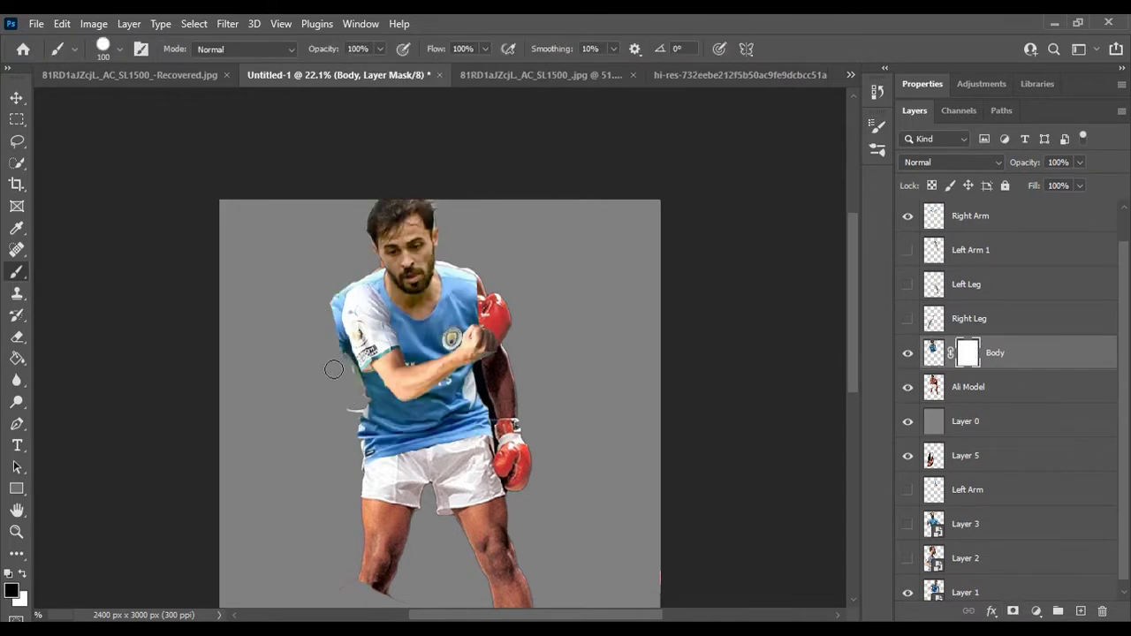
# Step: Select the Right Arm layer and begin a free transform on it
pyautogui.scroll(-3, 765, 350)
pyautogui.click(974, 221)
pyautogui.hotkey('ctrl', 't')
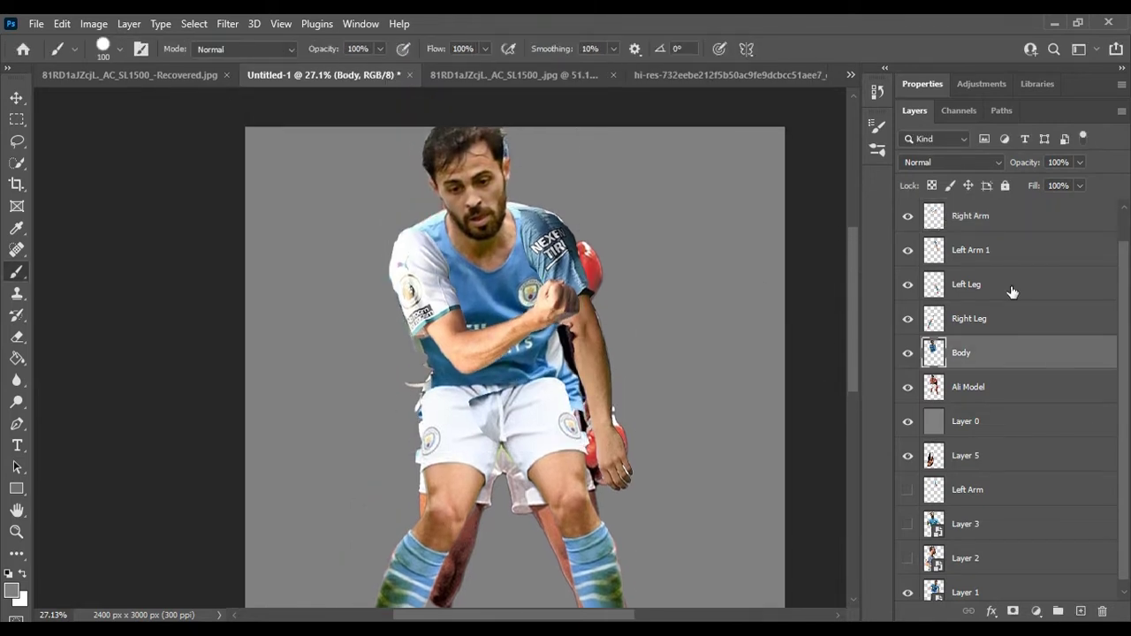
# Step: Adjust and apply the Left Leg transform alongside the Right Leg
pyautogui.click(936, 328)
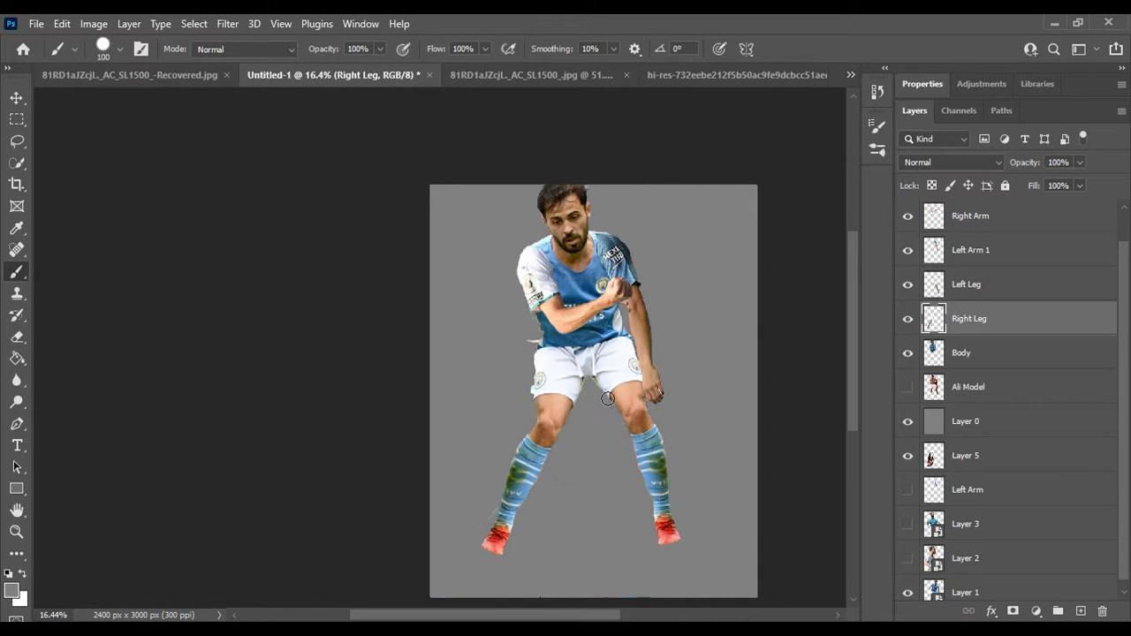
pyautogui.click(1007, 285)
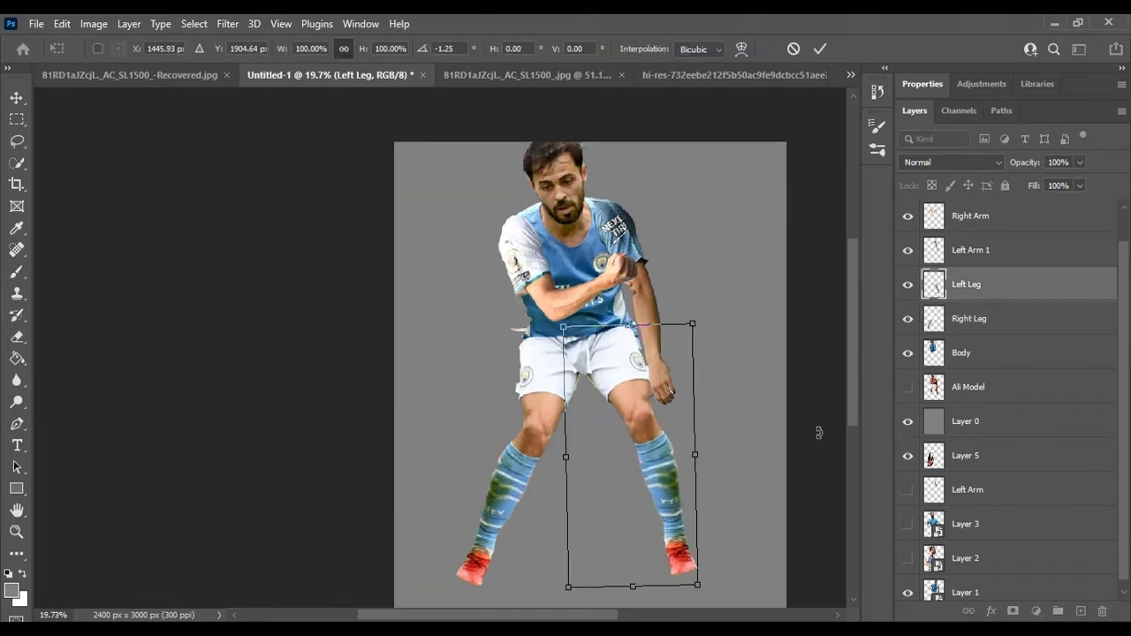
pyautogui.press('Return')
pyautogui.scroll(2, 587, 353)
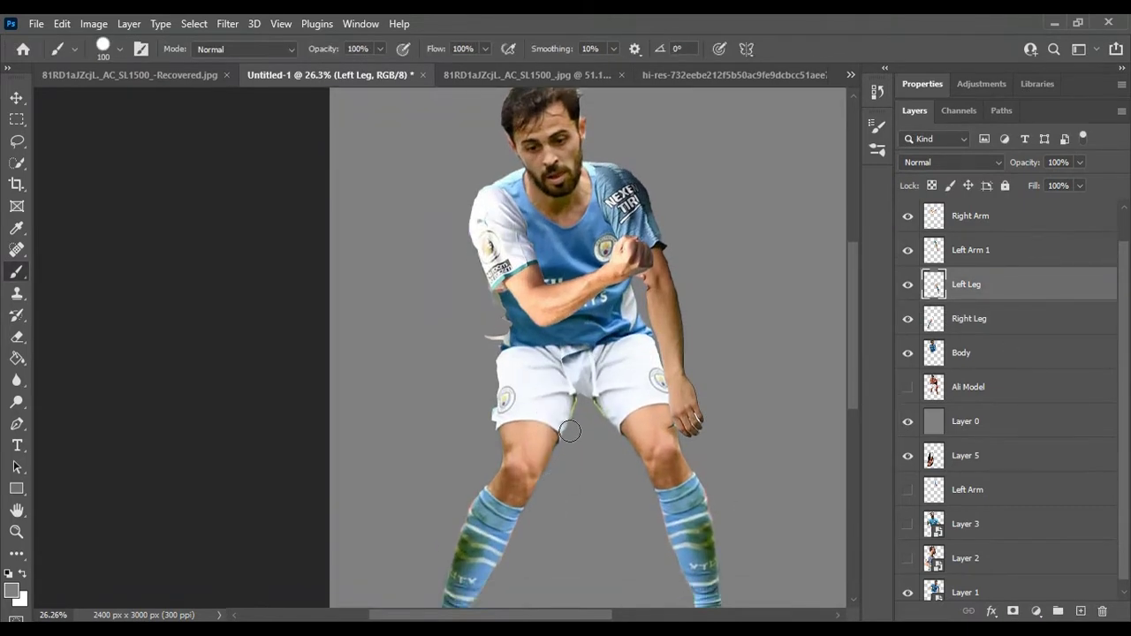
pyautogui.scroll(-2, 548, 442)
pyautogui.click(969, 316)
# Step: Reposition the Left Arm 1 piece with a free transform
pyautogui.keyDown('ctrl'); pyautogui.click(548, 341); pyautogui.keyUp('ctrl')
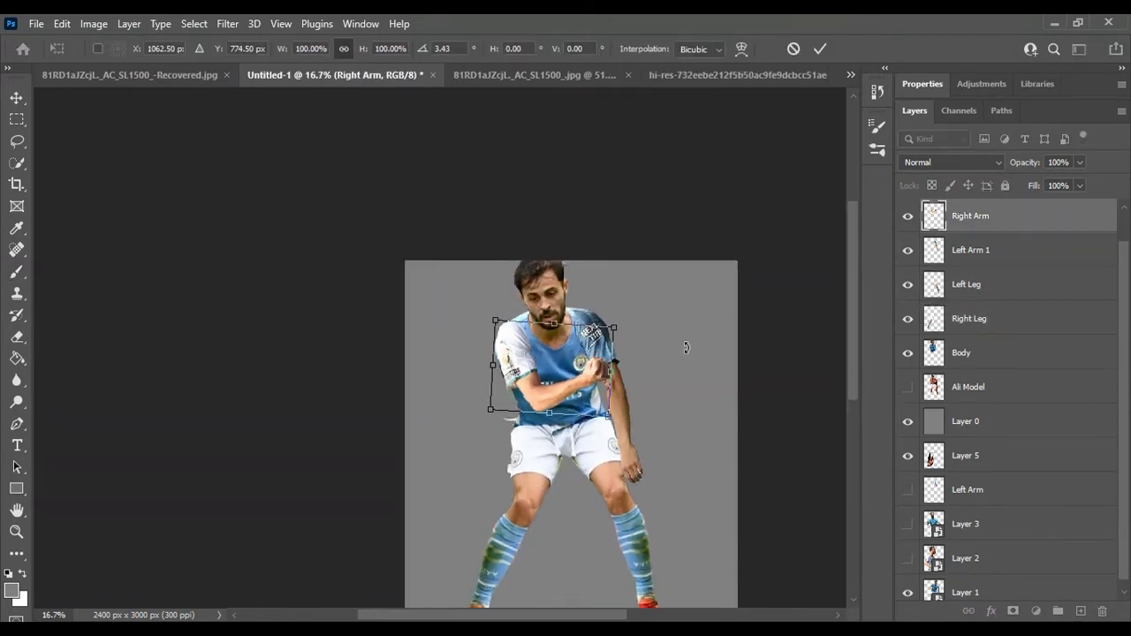
pyautogui.keyDown('ctrl'); pyautogui.click(623, 389); pyautogui.keyUp('ctrl')
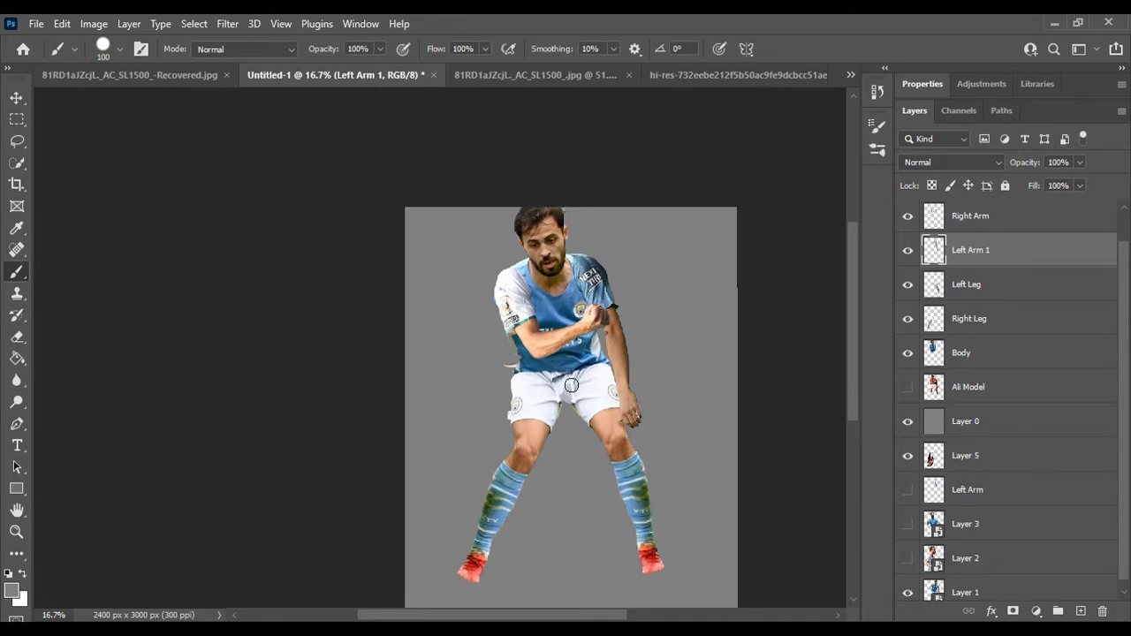
pyautogui.scroll(-2, 572, 385)
pyautogui.hotkey('ctrl', 't')
pyautogui.scroll(3, 644, 236)
pyautogui.press('Return')
pyautogui.press('b')
pyautogui.scroll(-3, 732, 345)
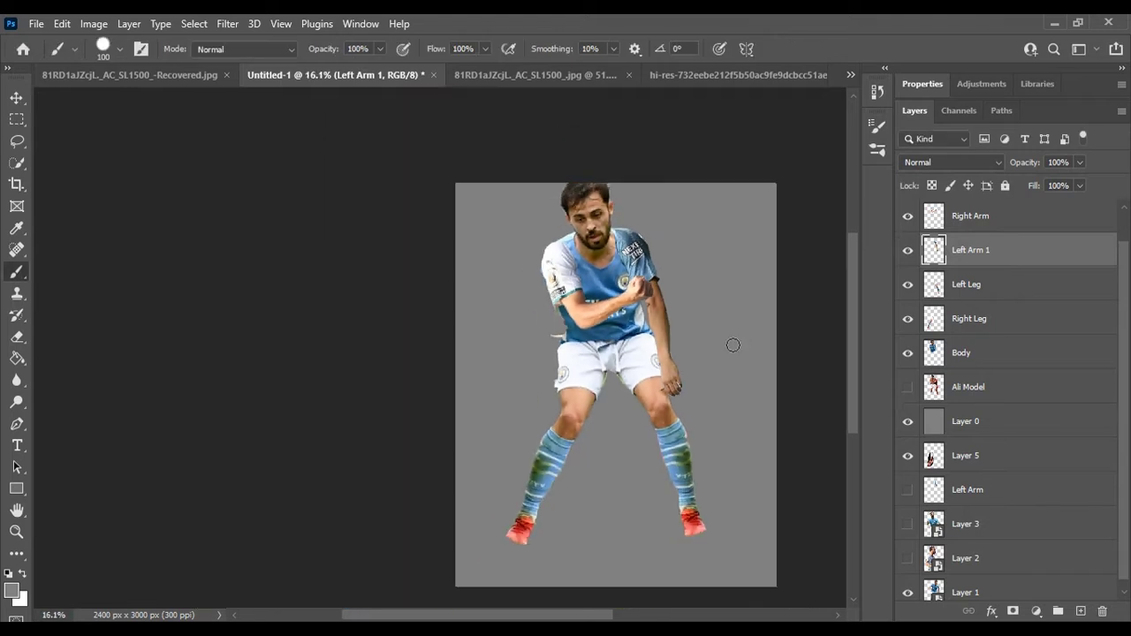
# Step: In the boxer photo document, hide Layer 2's blue arm overlay
pyautogui.hotkey('ctrl', 'Tab')
pyautogui.hotkey('ctrl', 'Tab')
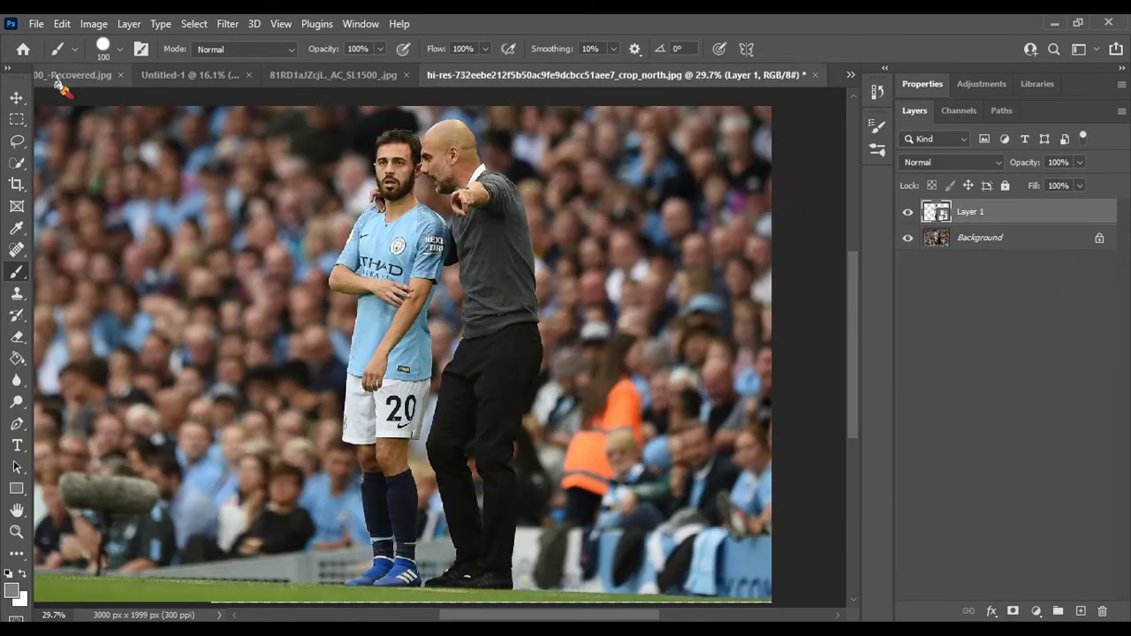
pyautogui.hotkey('ctrl', 'Tab')
pyautogui.click(907, 378)
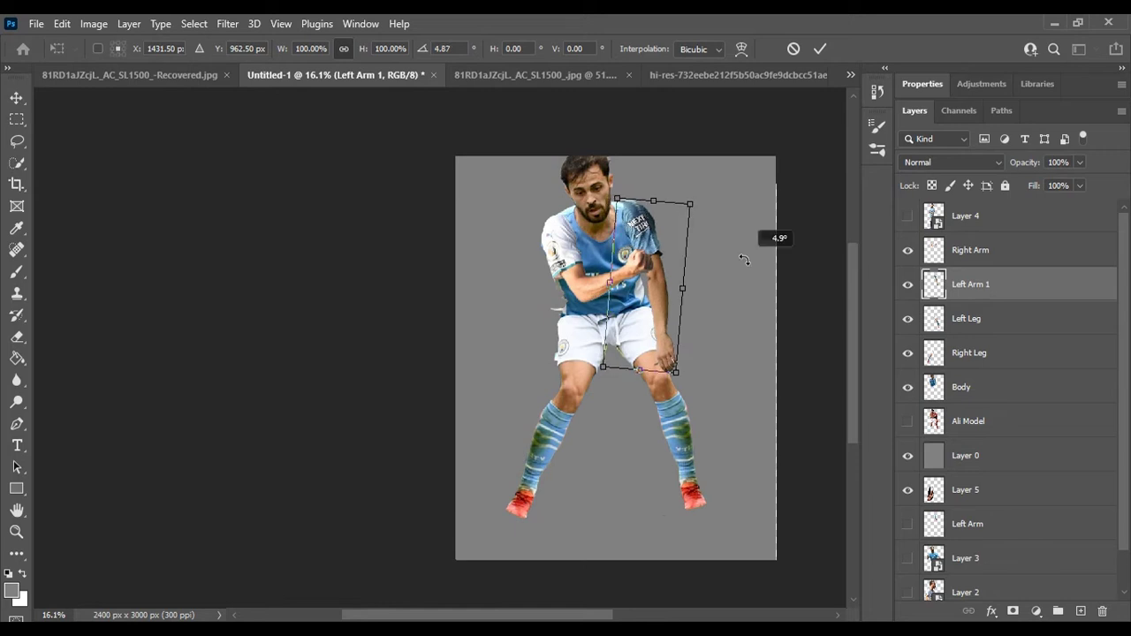
# Step: Select Right Arm through Body, put Layer 4 below Layer 0, and move the figure lower
pyautogui.keyDown('shift'); pyautogui.click(964, 387); pyautogui.keyUp('shift')
pyautogui.keyDown('ctrl'); pyautogui.click(981, 250); pyautogui.keyUp('ctrl')
pyautogui.click(908, 216)
pyautogui.moveTo(963, 216); pyautogui.dragTo(1017, 472)
pyautogui.hotkey('ctrl', 't')
pyautogui.moveTo(632, 256); pyautogui.dragTo(632, 292)
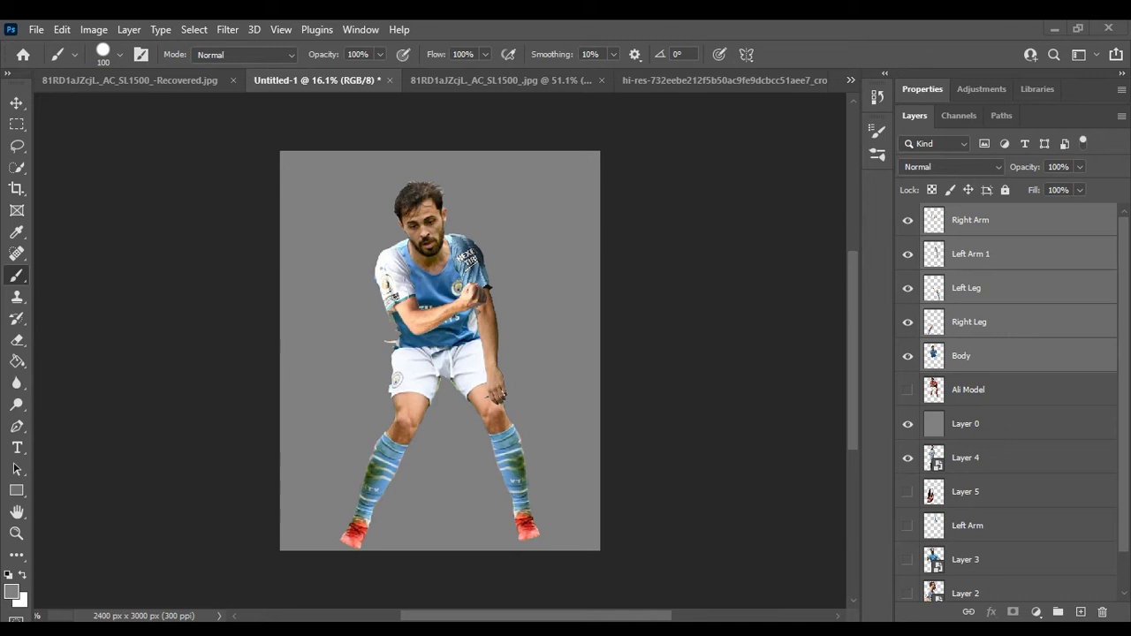
pyautogui.scroll(-2, 440, 329)
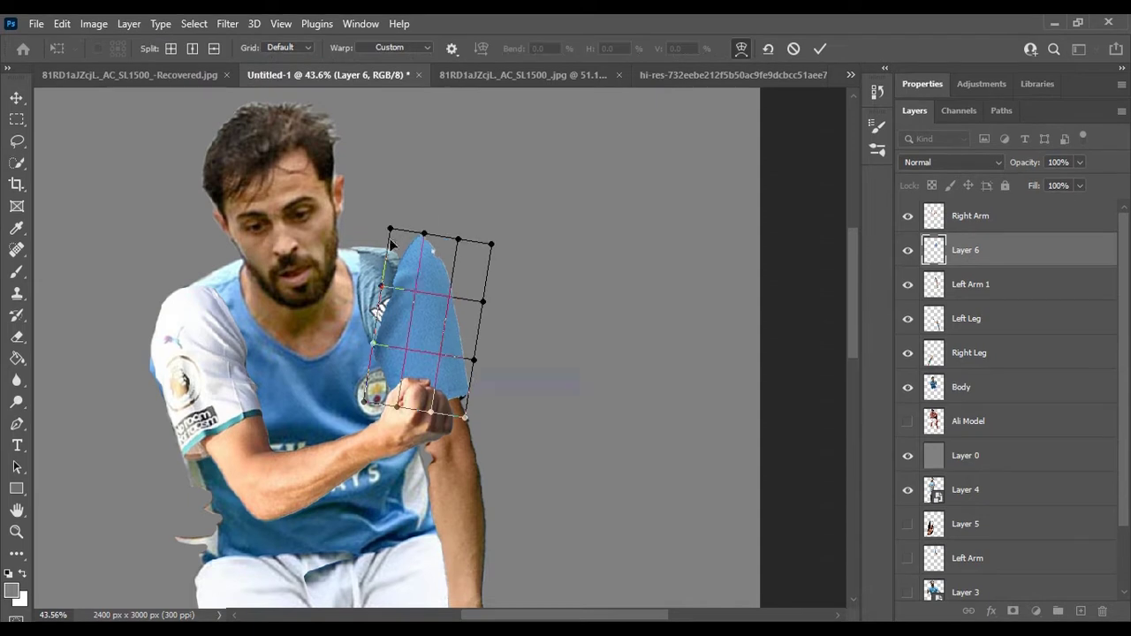
# Step: Warp the Layer 7 sleeve over the shoulder and clip it to the Right Arm layer
pyautogui.moveTo(392, 245); pyautogui.dragTo(372, 212)
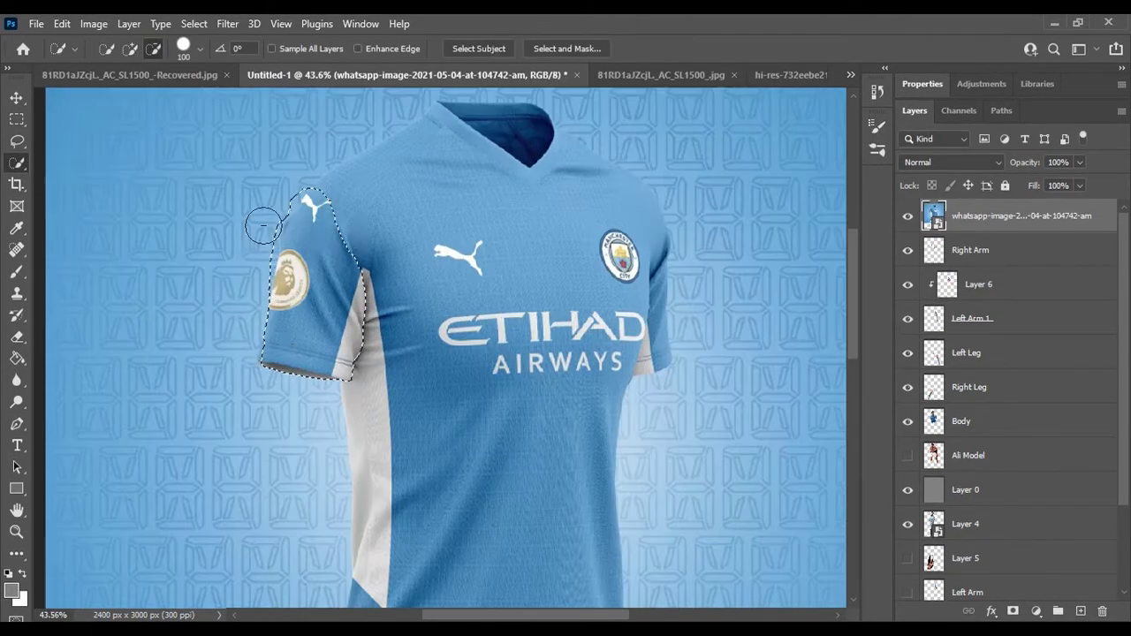
pyautogui.scroll(3, 336, 426)
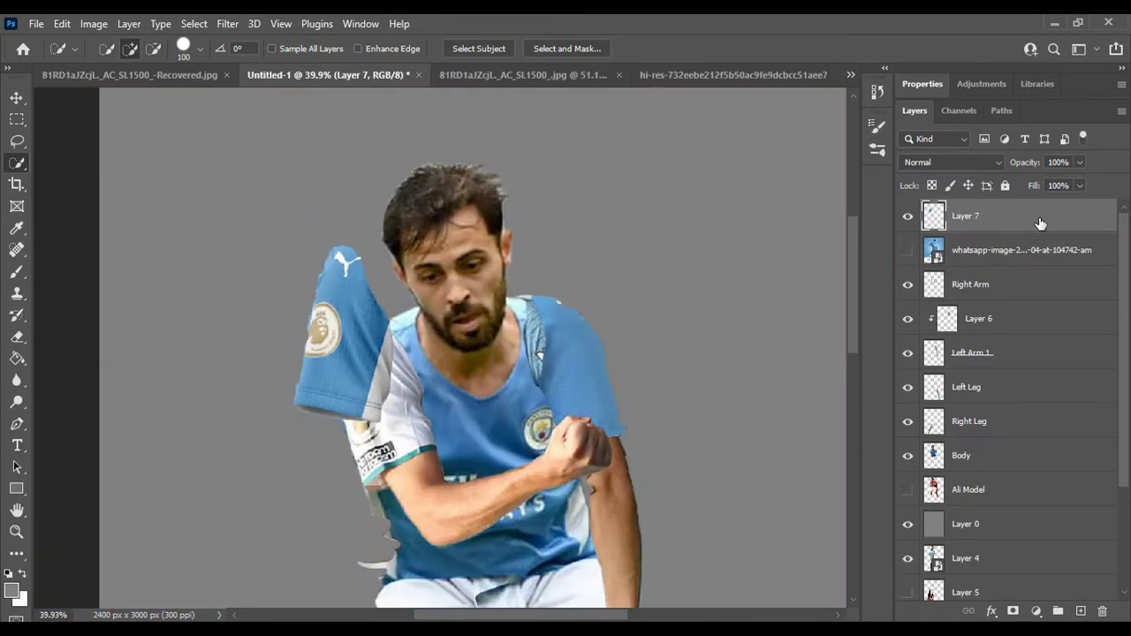
pyautogui.moveTo(363, 358)
pyautogui.mouseDown()
pyautogui.moveTo(397, 404)
pyautogui.moveTo(391, 361)
pyautogui.mouseUp()
pyautogui.moveTo(431, 422)
pyautogui.mouseDown()
pyautogui.moveTo(459, 406)
pyautogui.moveTo(462, 427)
pyautogui.mouseUp()
pyautogui.moveTo(314, 365); pyautogui.dragTo(304, 375)
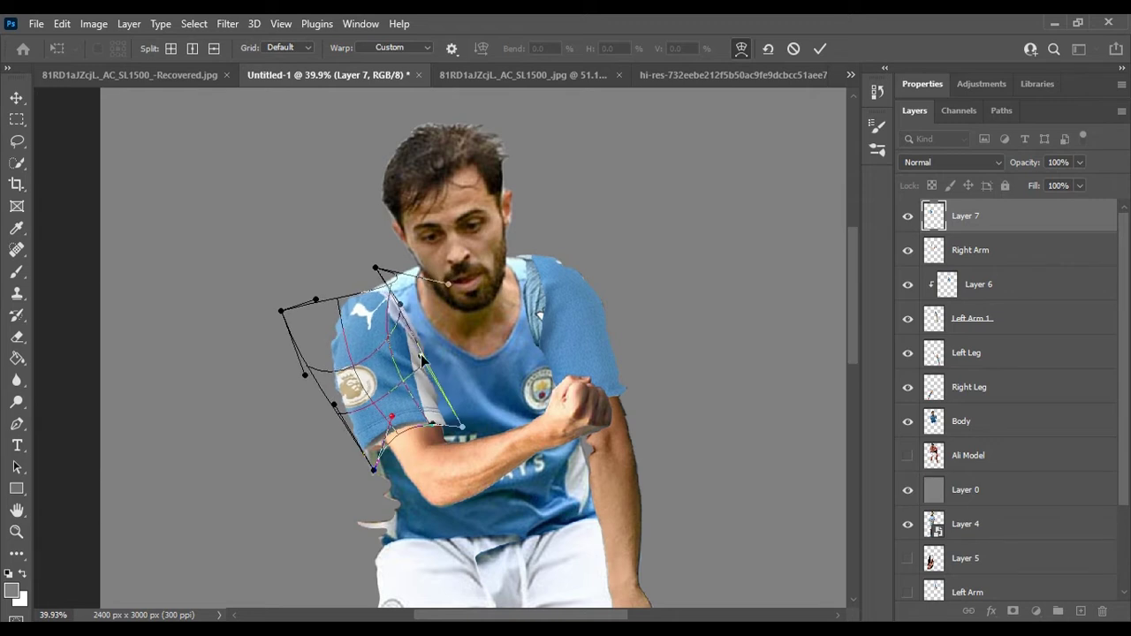
pyautogui.moveTo(357, 425); pyautogui.dragTo(434, 354)
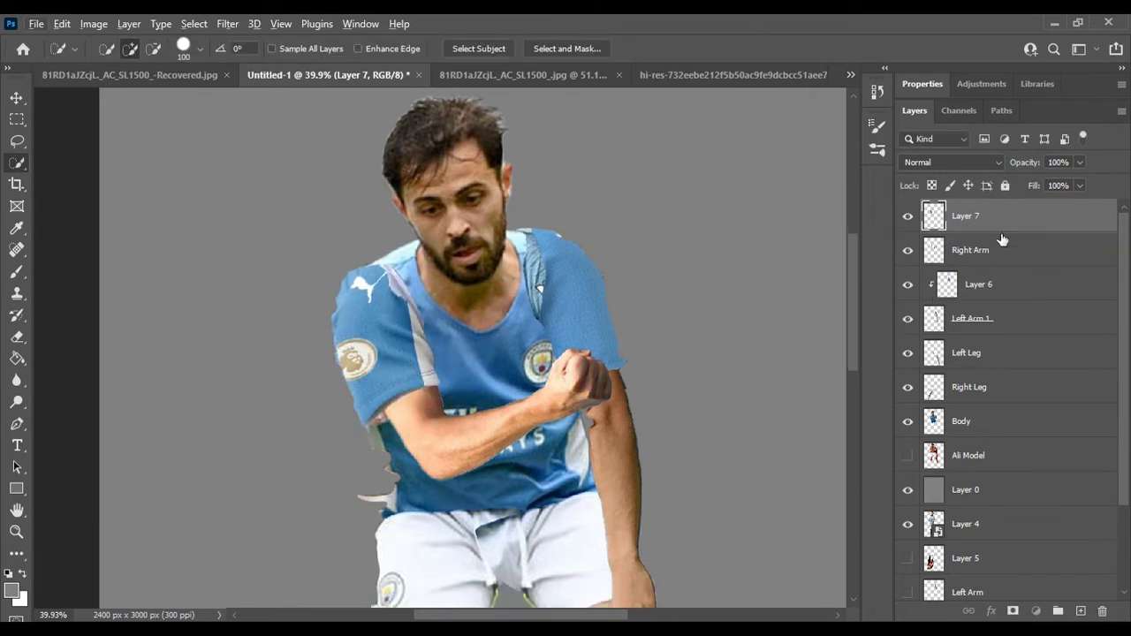
pyautogui.hotkey('ctrl', '0')
pyautogui.hotkey('ctrl', 'alt', 'g')
# Step: Add a layer mask to Right Leg and set up the brush for masking
pyautogui.hotkey('ctrl', 't')
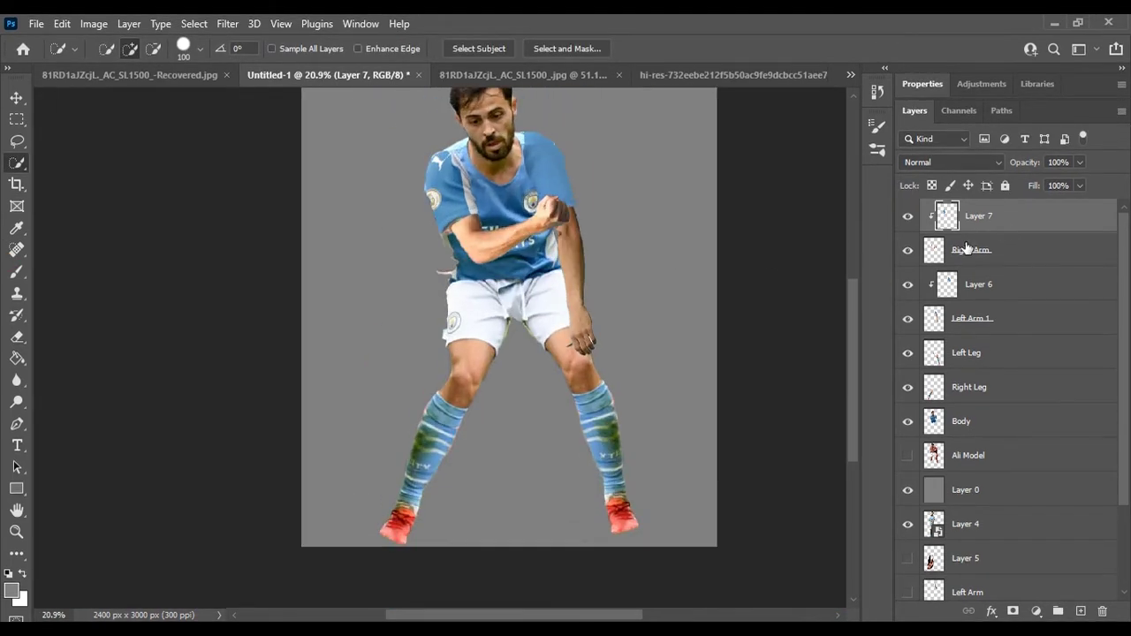
pyautogui.scroll(-1, 967, 249)
pyautogui.click(969, 353)
pyautogui.click(1013, 611)
pyautogui.press('b')
pyautogui.rightClick(500, 320)
pyautogui.press('Escape')
# Step: Undo a stray Right Leg mask stroke, then move the mask to Left Leg with a smaller white brush
pyautogui.moveTo(570, 322)
pyautogui.mouseDown()
pyautogui.moveTo(581, 189)
pyautogui.moveTo(435, 202)
pyautogui.mouseUp()
pyautogui.hotkey('ctrl', 'z')
pyautogui.hotkey('ctrl', 'z')
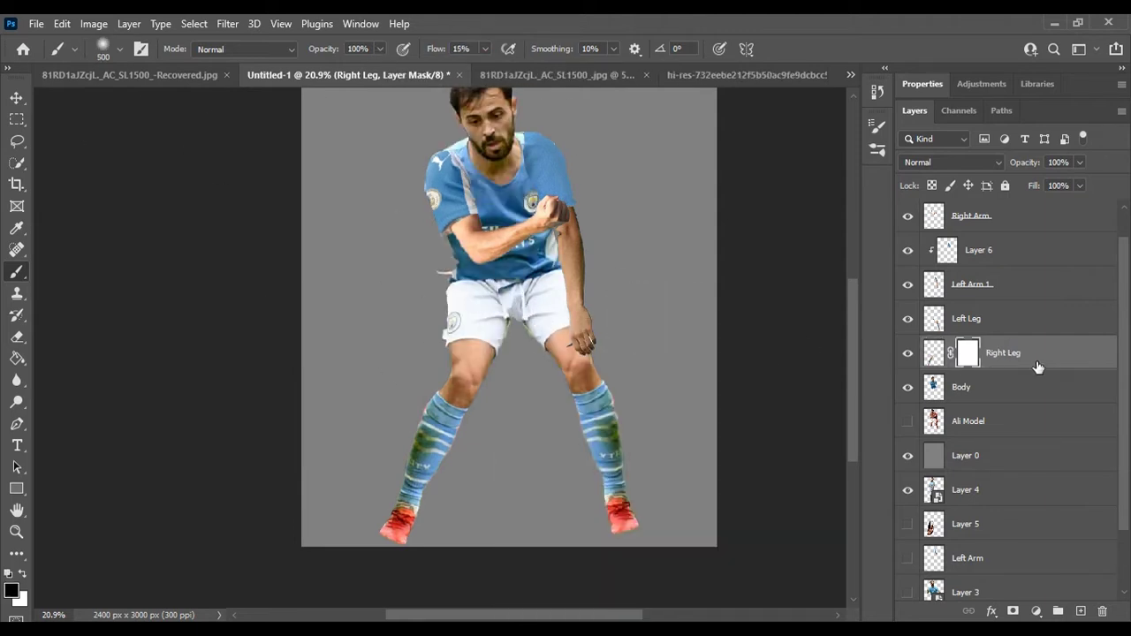
pyautogui.moveTo(968, 352); pyautogui.dragTo(968, 318)
pyautogui.press('[')
pyautogui.press('[')
pyautogui.press('[')
pyautogui.scroll(3, 517, 291)
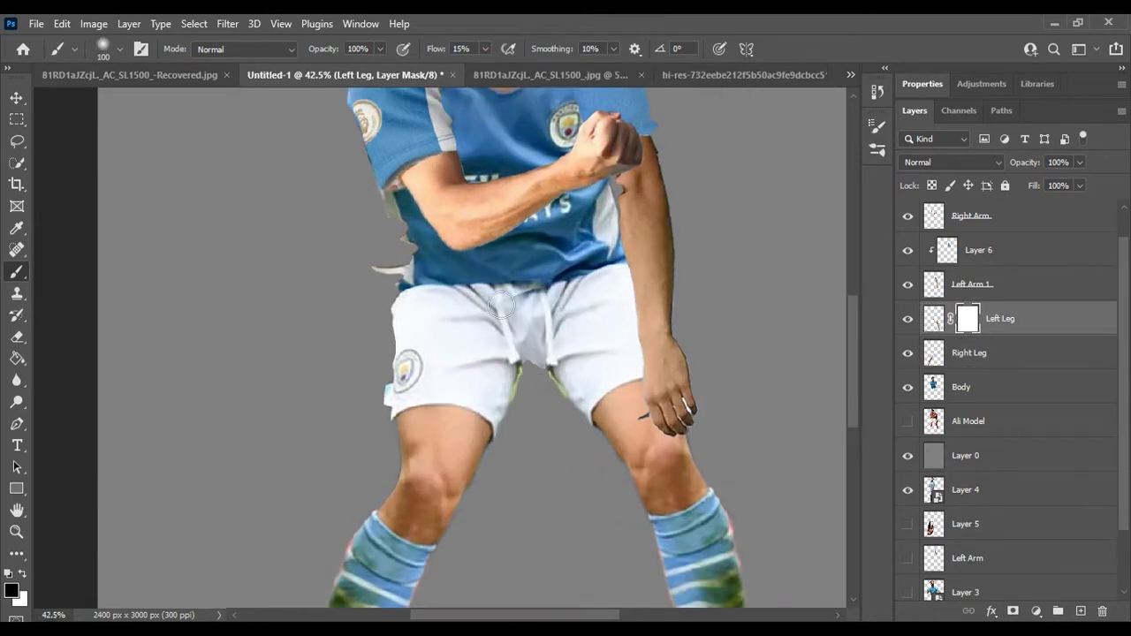
pyautogui.press('x')
pyautogui.scroll(-4, 549, 353)
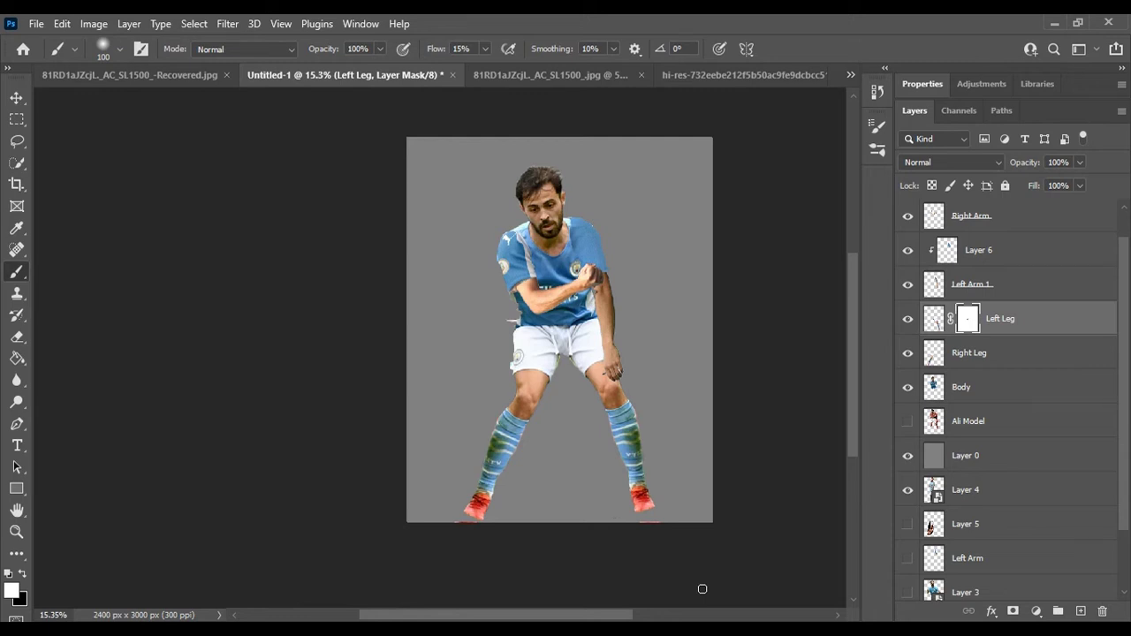
# Step: Touch up the mask where the legs meet the shorts, undo the grey stroke, and select Layer 7
pyautogui.scroll(2, 559, 321)
pyautogui.scroll(2, 560, 321)
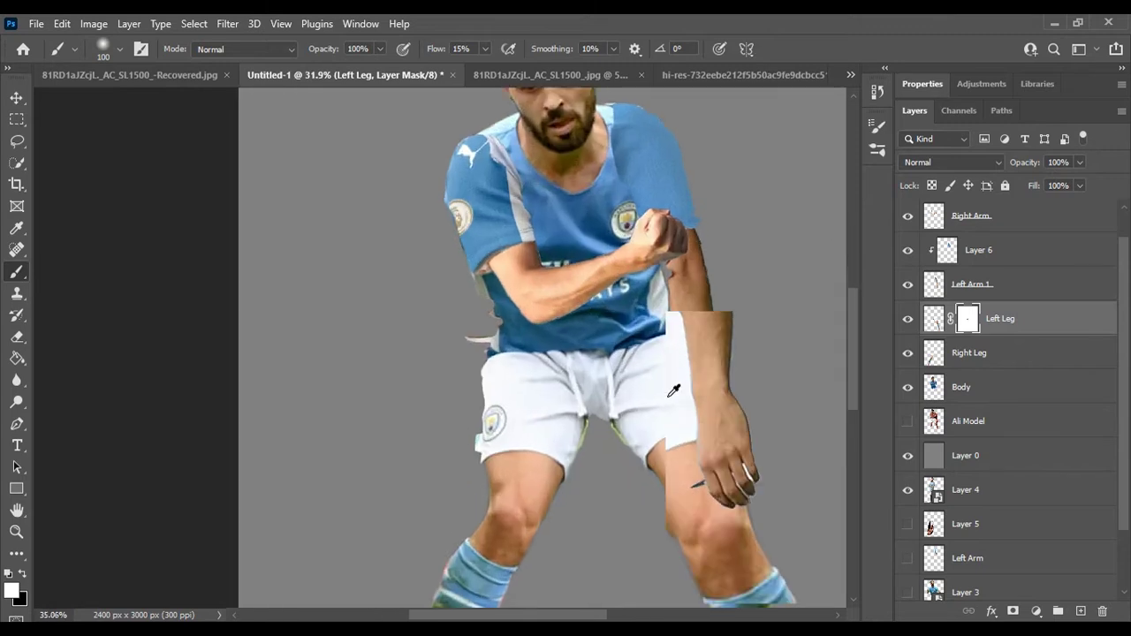
pyautogui.scroll(2, 559, 321)
pyautogui.hotkey('alt', '[')
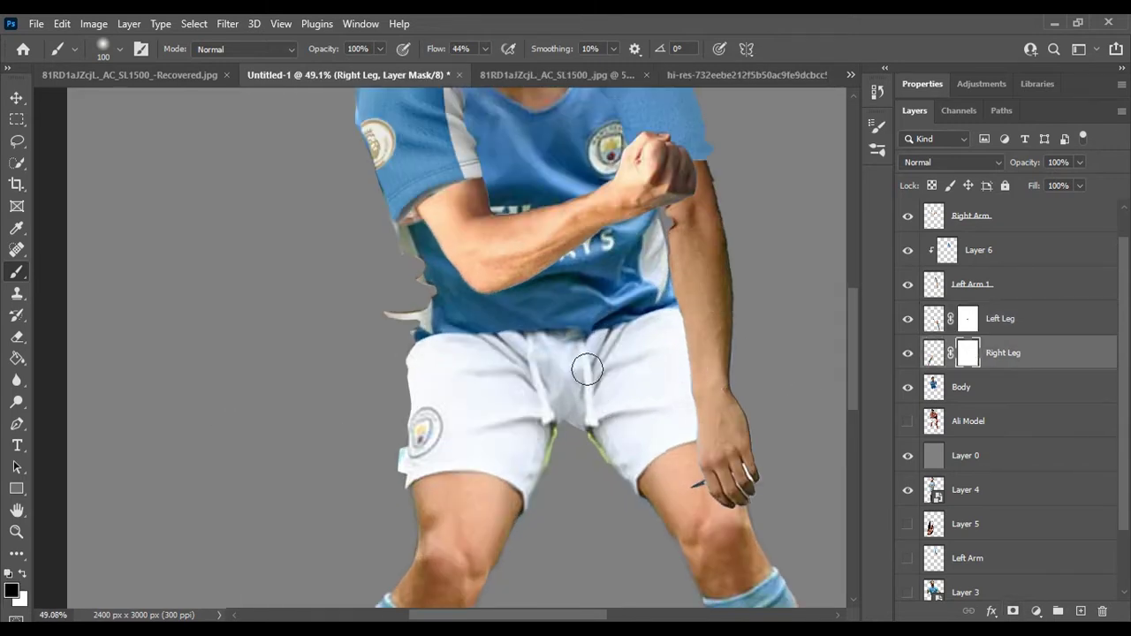
pyautogui.moveTo(424, 358); pyautogui.dragTo(599, 389)
pyautogui.hotkey('ctrl', 'z')
pyautogui.hotkey('ctrl', 'z')
pyautogui.scroll(-3, 575, 374)
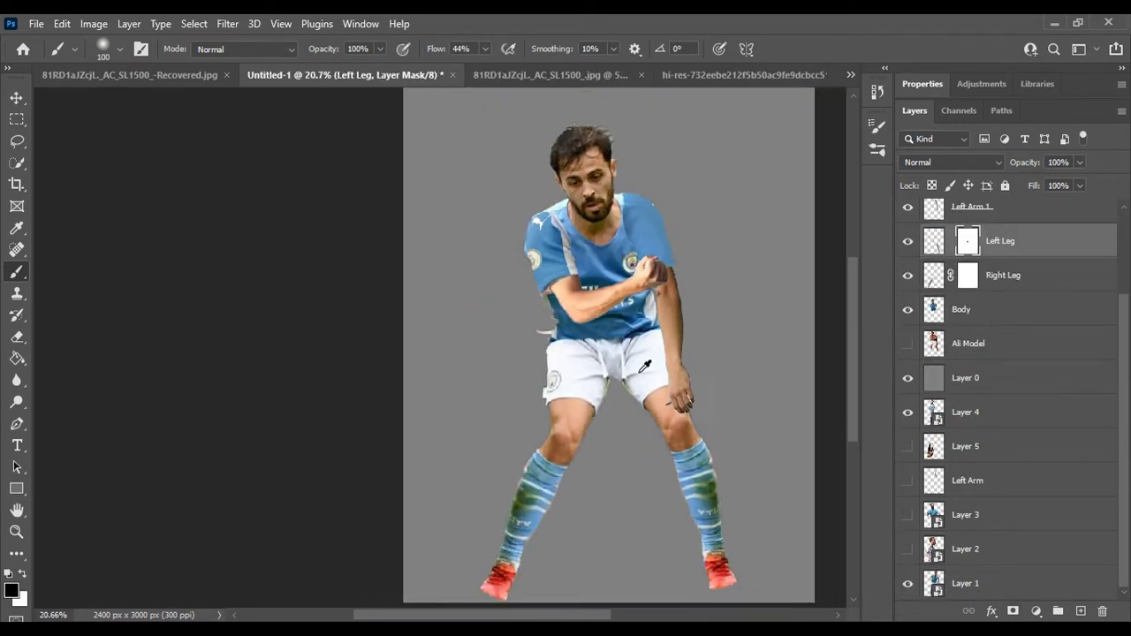
pyautogui.hotkey('ctrl', 'z')
pyautogui.hotkey('ctrl', 'z')
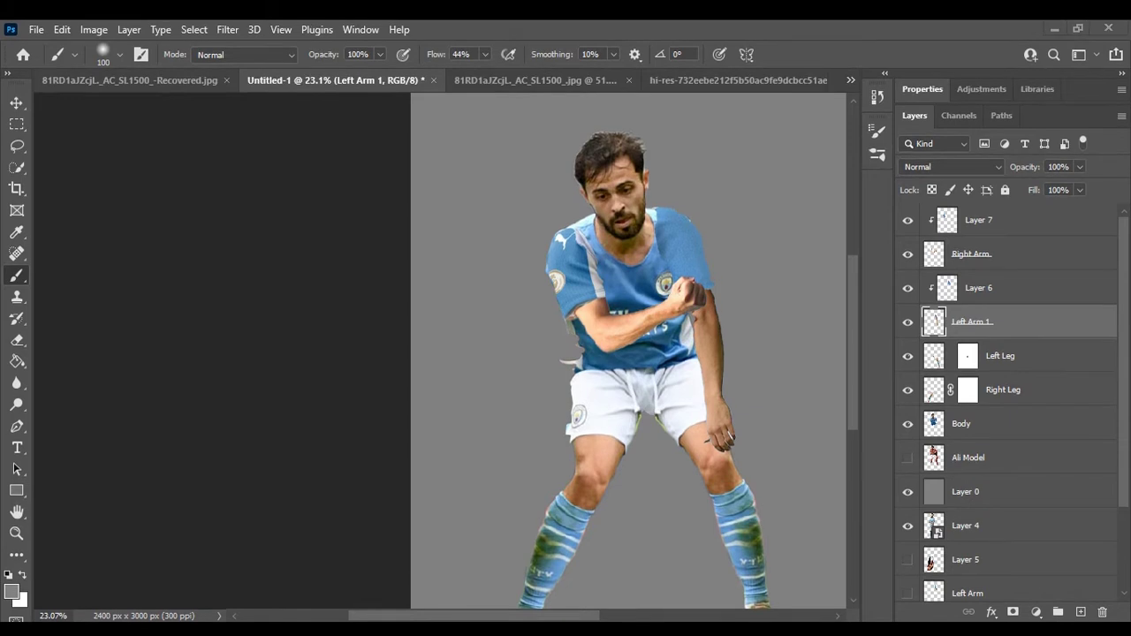
pyautogui.click(979, 220)
# Step: Spot-heal a blemish on the jersey's upper shoulder
pyautogui.scroll(4, 663, 203)
pyautogui.press('j')
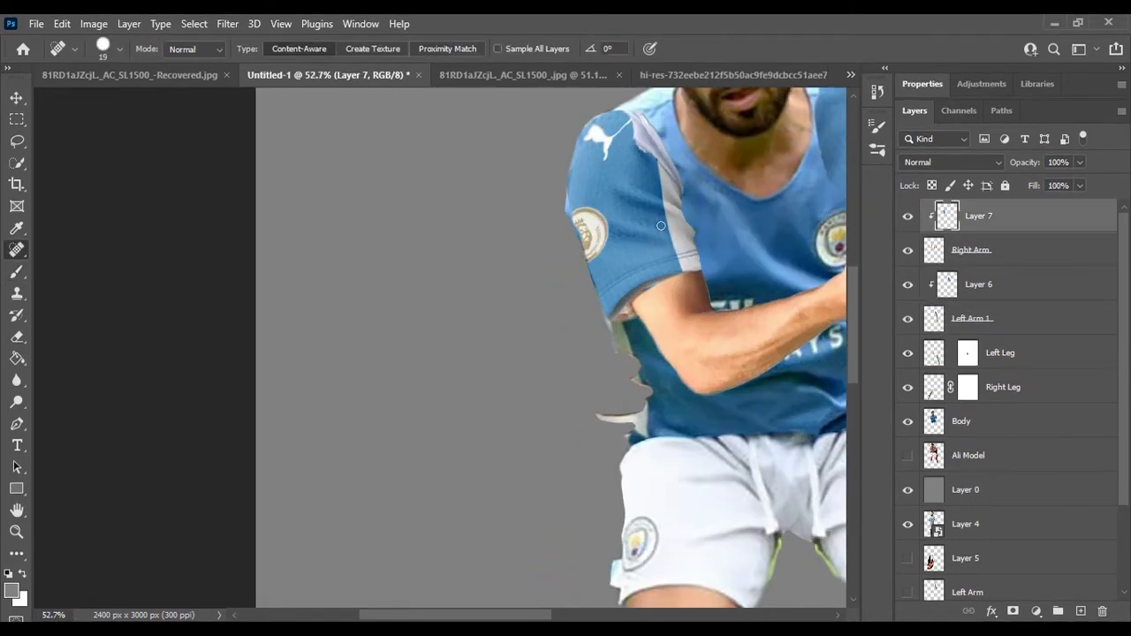
pyautogui.click(631, 124)
pyautogui.scroll(-5, 574, 247)
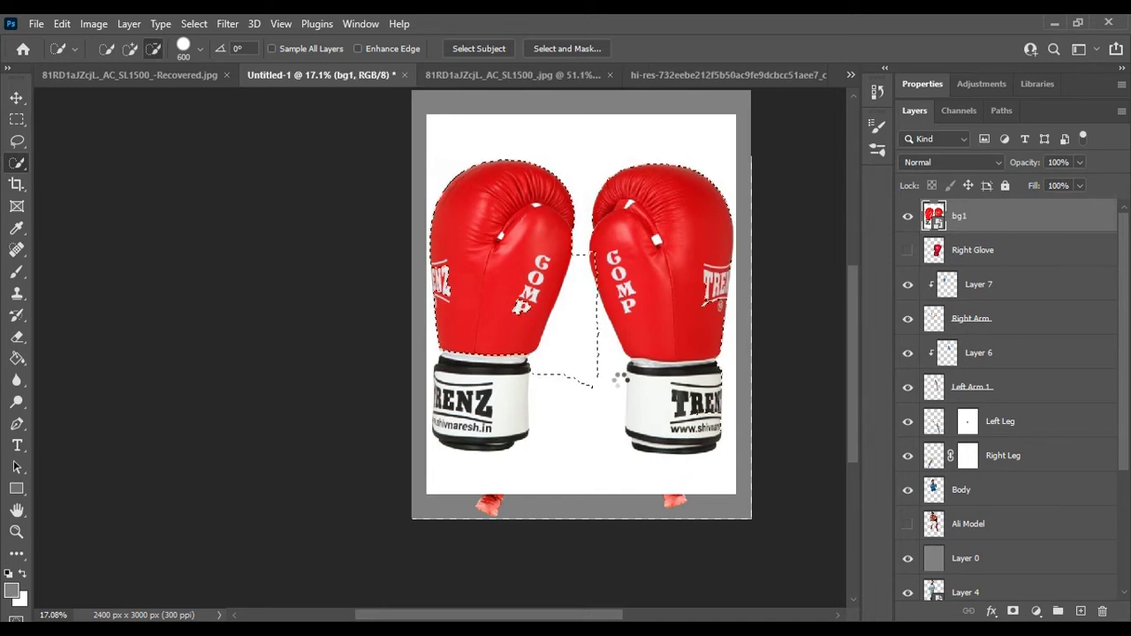
# Step: Copy the selected left glove onto its own layer named 'Left GLove'
pyautogui.moveTo(495, 372); pyautogui.dragTo(390, 390)
pyautogui.hotkey('ctrl', 'j')
pyautogui.write('Left GLove')
pyautogui.press('Return')
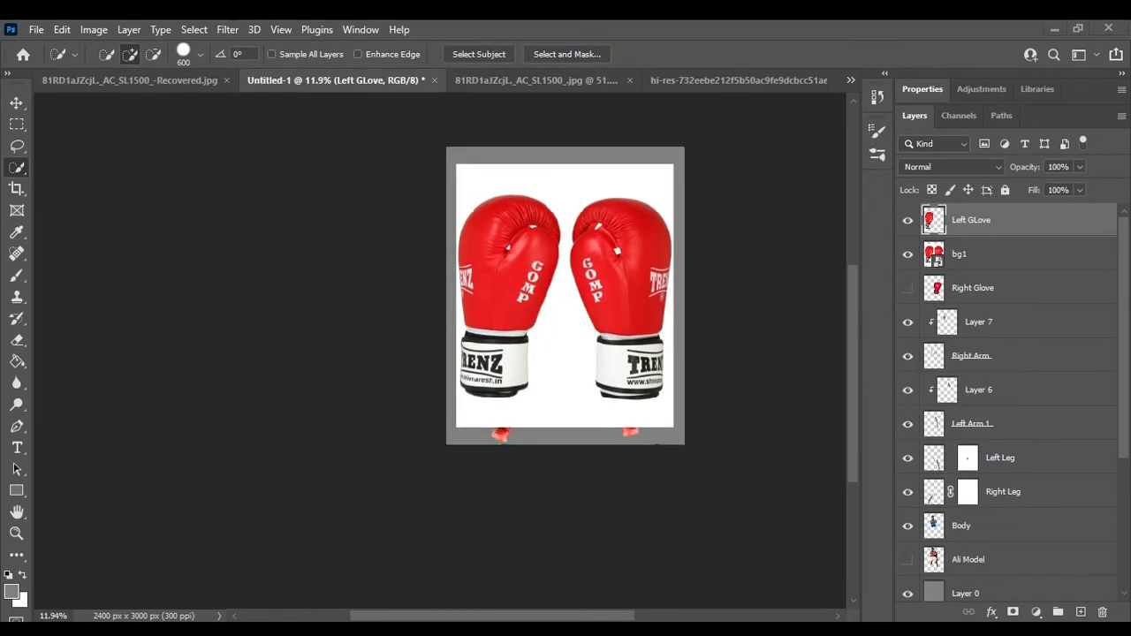
pyautogui.scroll(3, 566, 296)
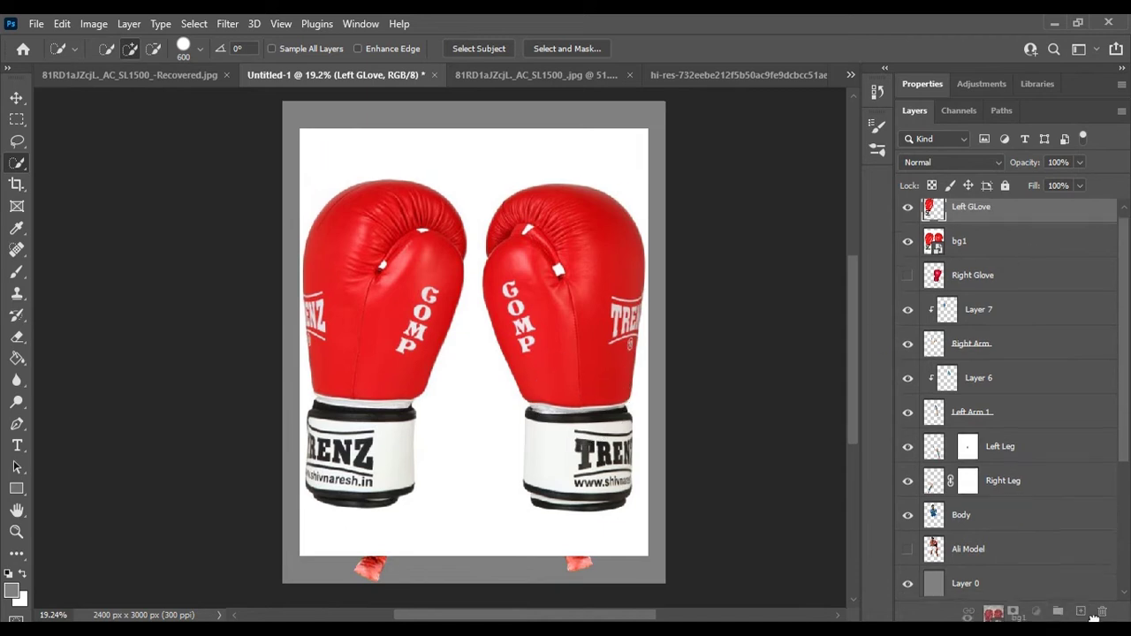
pyautogui.press('Delete')
# Step: Delete the bg1 gloves photo and scale and rotate the left glove onto the lowered hand
pyautogui.hotkey('ctrl', 't')
pyautogui.moveTo(701, 463); pyautogui.dragTo(632, 566)
pyautogui.moveTo(568, 467)
pyautogui.mouseDown()
pyautogui.moveTo(536, 477)
pyautogui.moveTo(520, 513)
pyautogui.mouseUp()
pyautogui.press('Return')
# Step: Show the Right Glove layer and fit it onto the raised fist and forearm
pyautogui.click(908, 250)
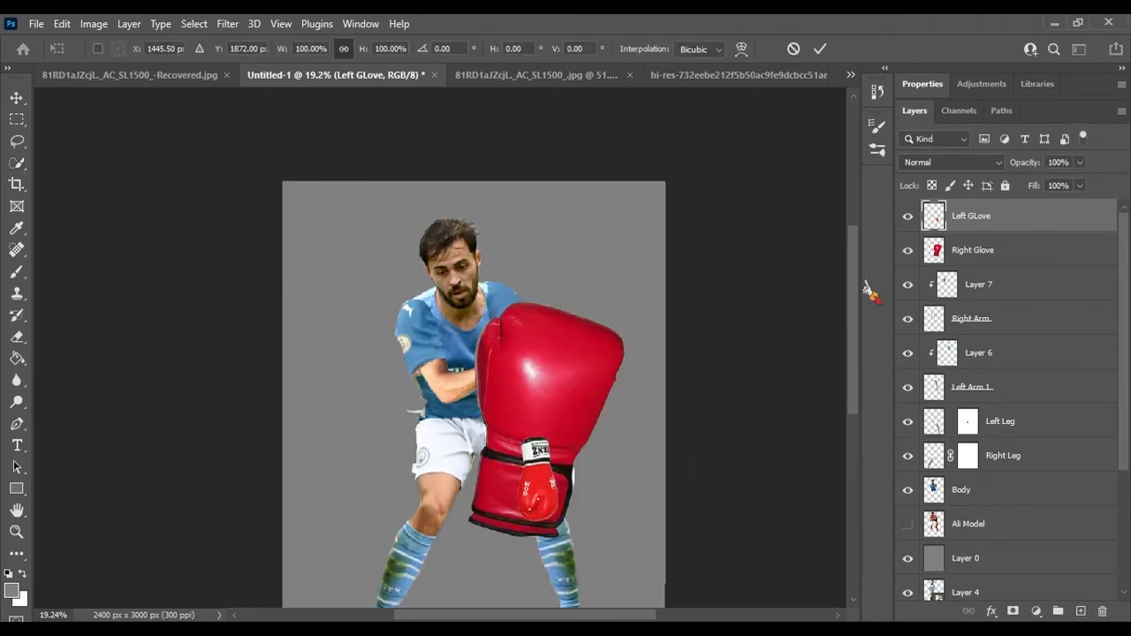
pyautogui.click(972, 250)
pyautogui.hotkey('ctrl', 't')
pyautogui.moveTo(546, 276); pyautogui.dragTo(541, 298)
pyautogui.moveTo(460, 292)
pyautogui.mouseDown()
pyautogui.moveTo(522, 279)
pyautogui.moveTo(551, 299)
pyautogui.moveTo(492, 305)
pyautogui.mouseUp()
pyautogui.scroll(3, 530, 292)
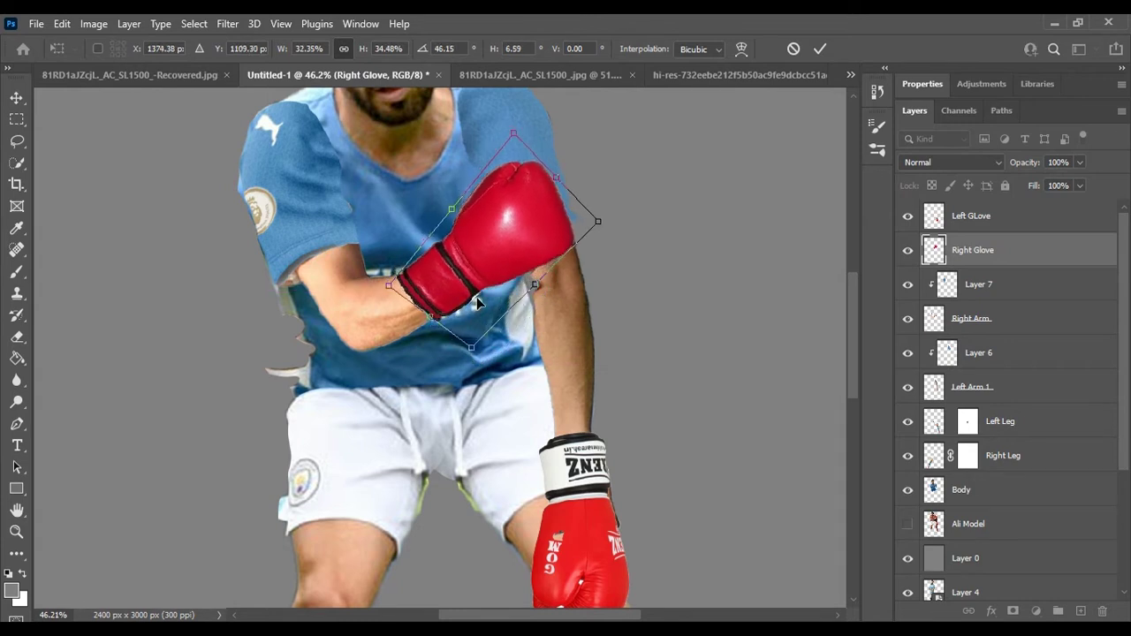
pyautogui.press('Return')
# Step: Rotate, resize and warp the left glove to fit the lowered hand
pyautogui.hotkey('ctrl', 't')
pyautogui.moveTo(374, 295); pyautogui.dragTo(380, 336)
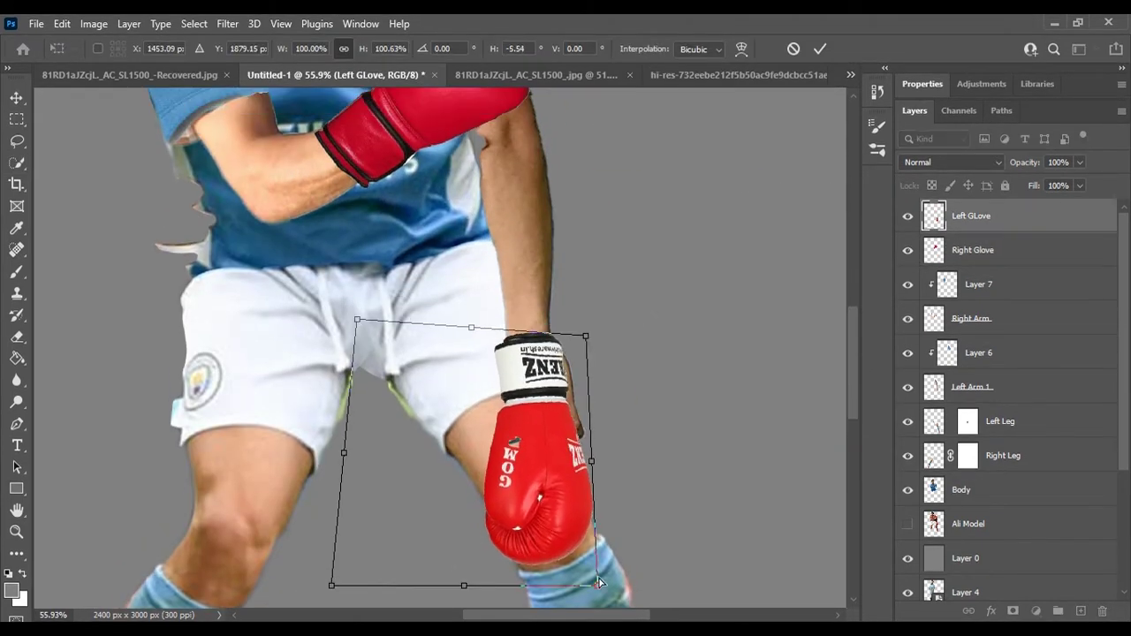
pyautogui.scroll(-2, 592, 548)
pyautogui.click(741, 54)
pyautogui.moveTo(592, 464); pyautogui.dragTo(601, 513)
pyautogui.click(741, 48)
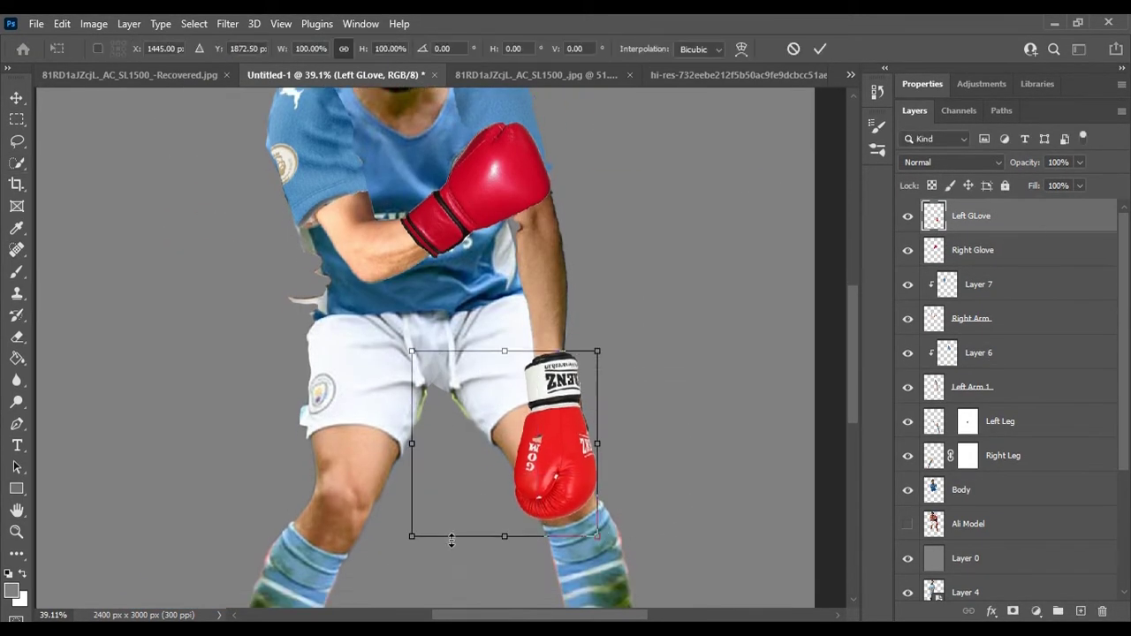
pyautogui.moveTo(672, 531); pyautogui.dragTo(690, 486)
pyautogui.scroll(-2, 689, 486)
pyautogui.click(740, 49)
pyautogui.moveTo(566, 334); pyautogui.dragTo(563, 387)
pyautogui.press('Return')
# Step: Add a red Color Fill tinting the left glove
pyautogui.press('w')
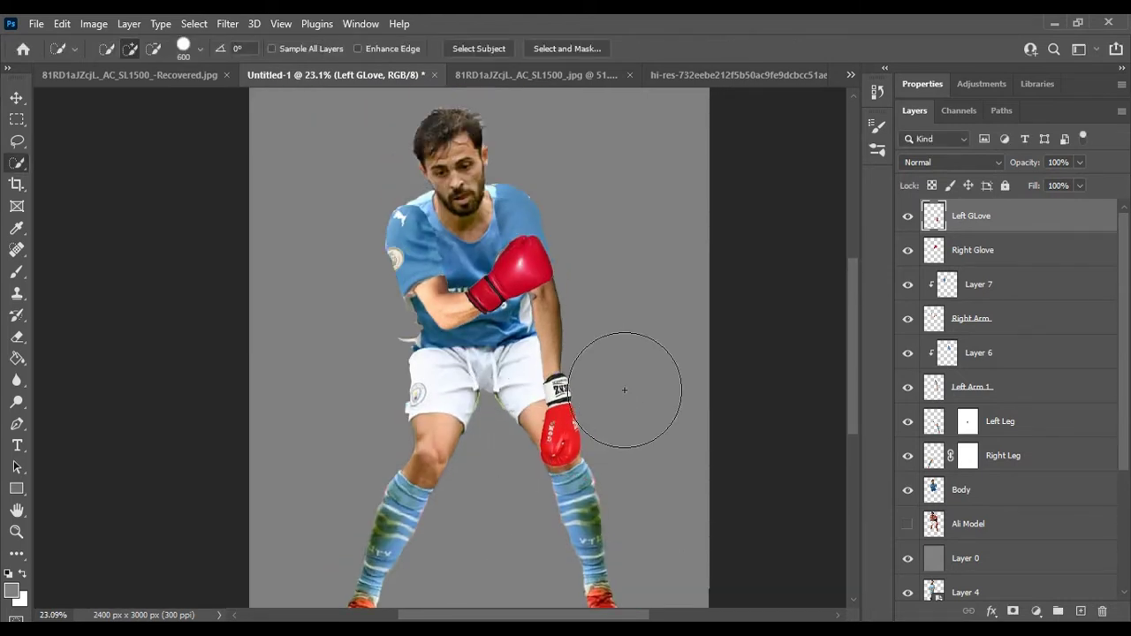
pyautogui.scroll(2, 624, 389)
pyautogui.scroll(-1, 575, 336)
pyautogui.press('b')
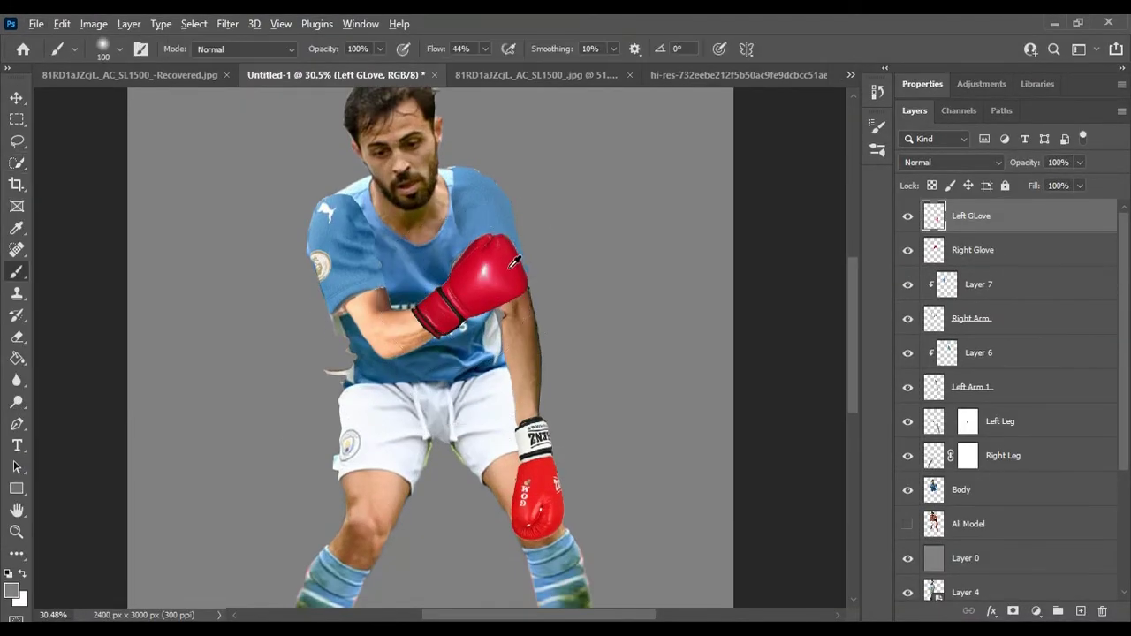
pyautogui.click(1036, 611)
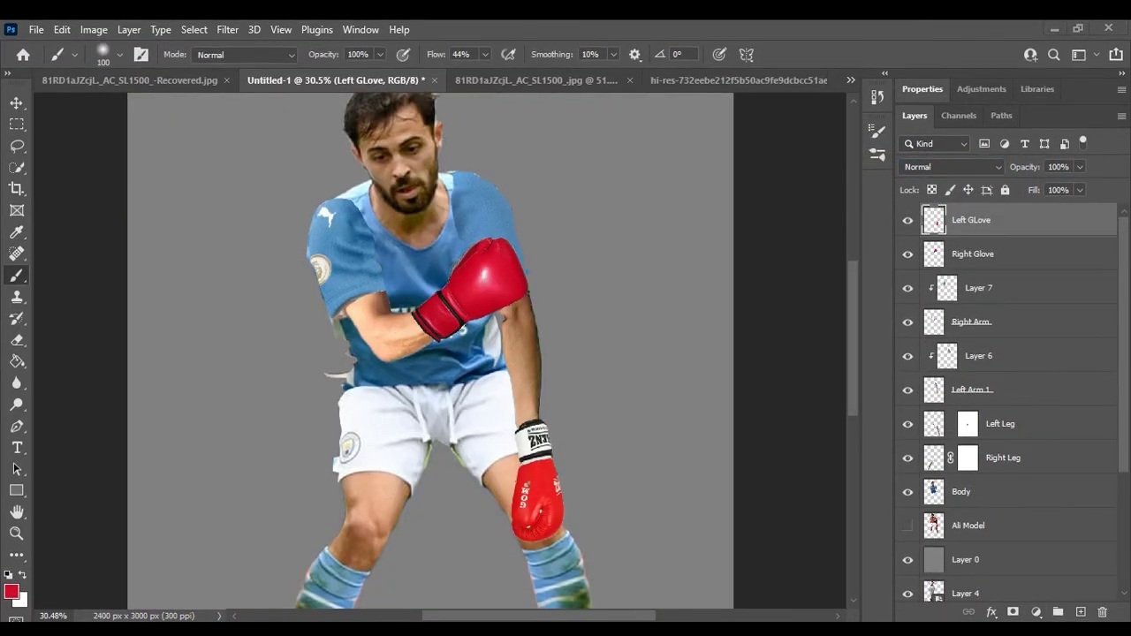
# Step: Place the new 3-700x850 gloves photo and copy a quick-selected glove onto its own layer
pyautogui.keyDown('shift'); pyautogui.click(973, 254); pyautogui.keyUp('shift')
pyautogui.moveTo(973, 220); pyautogui.dragTo(973, 575)
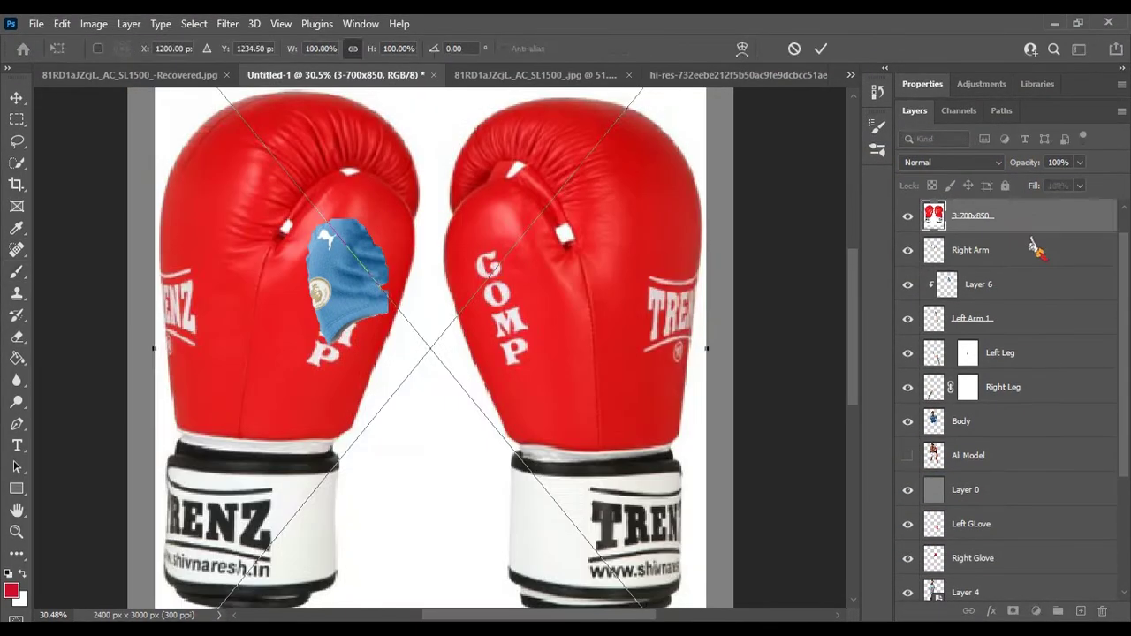
pyautogui.press('Return')
pyautogui.press('w')
pyautogui.moveTo(442, 265); pyautogui.dragTo(424, 442)
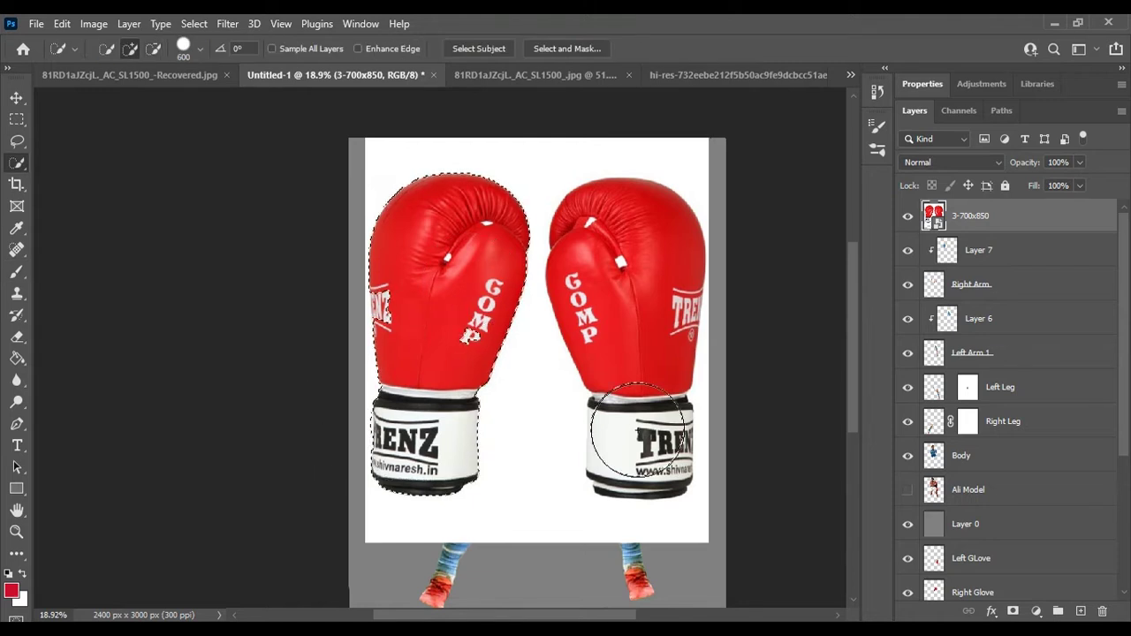
pyautogui.hotkey('ctrl', 'j')
pyautogui.press('p')
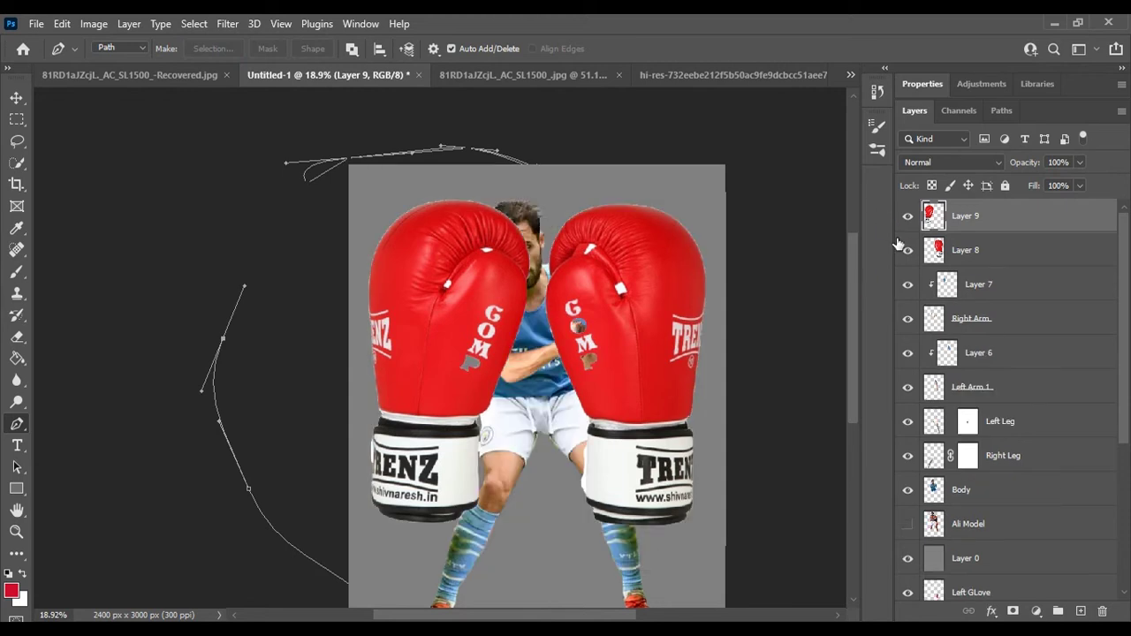
# Step: Scale, rotate and warp the Layer 8 glove around the raised fist
pyautogui.click(966, 251)
pyautogui.click(908, 216)
pyautogui.hotkey('ctrl', 't')
pyautogui.moveTo(719, 83)
pyautogui.mouseDown()
pyautogui.moveTo(632, 289)
pyautogui.moveTo(658, 292)
pyautogui.mouseUp()
pyautogui.scroll(1, 633, 290)
pyautogui.click(741, 49)
pyautogui.moveTo(437, 324)
pyautogui.mouseDown()
pyautogui.moveTo(556, 258)
pyautogui.moveTo(417, 77)
pyautogui.mouseUp()
# Step: Shrink, rotate, move and warp the Layer 9 glove onto the lowered hand
pyautogui.click(908, 215)
pyautogui.hotkey('ctrl', 't')
pyautogui.moveTo(543, 517); pyautogui.dragTo(409, 302)
pyautogui.moveTo(353, 227)
pyautogui.mouseDown()
pyautogui.moveTo(619, 442)
pyautogui.moveTo(610, 290)
pyautogui.moveTo(623, 469)
pyautogui.mouseUp()
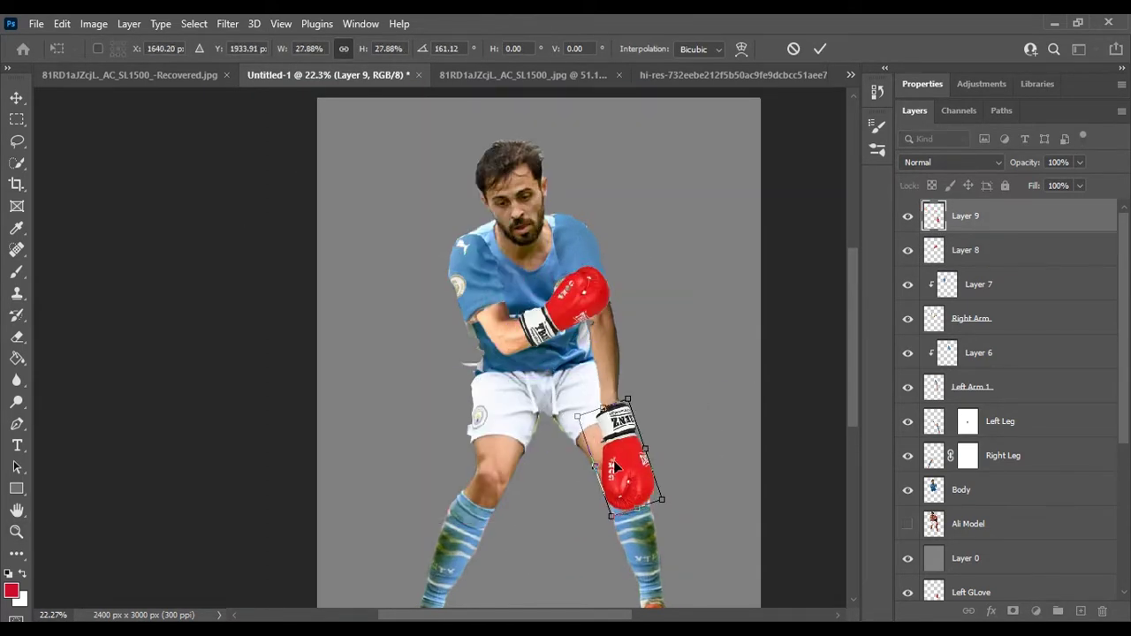
pyautogui.scroll(3, 623, 468)
pyautogui.moveTo(610, 424)
pyautogui.mouseDown()
pyautogui.moveTo(614, 397)
pyautogui.moveTo(628, 442)
pyautogui.mouseUp()
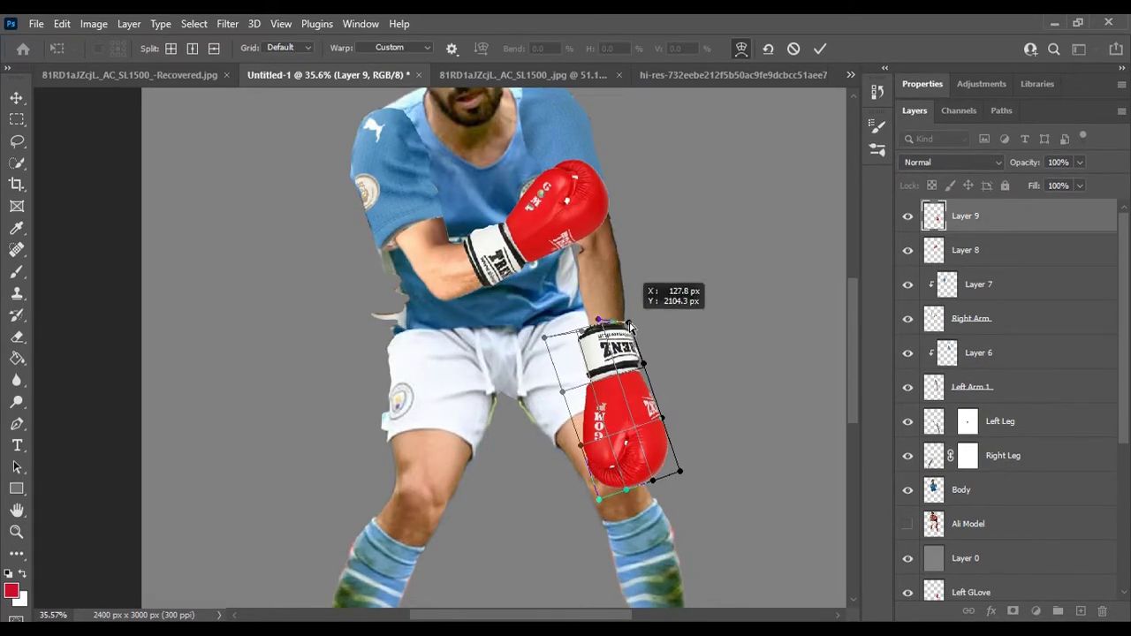
pyautogui.moveTo(636, 389); pyautogui.dragTo(661, 442)
pyautogui.press('Return')
pyautogui.press('z')
pyautogui.keyDown('alt'); pyautogui.click(616, 439); pyautogui.keyUp('alt')
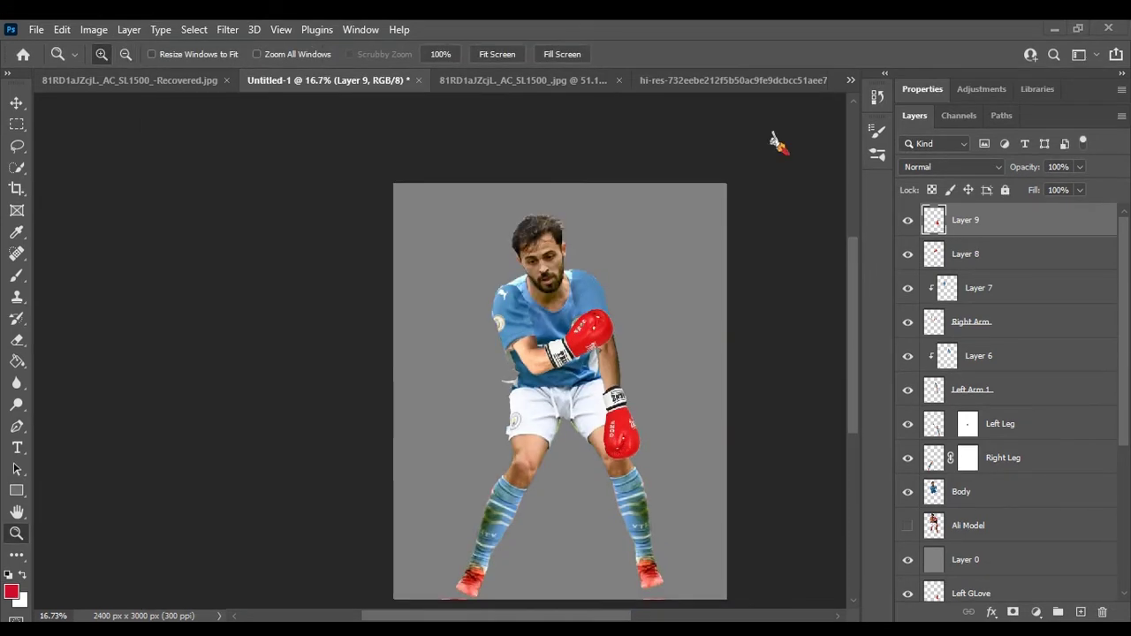
# Step: Darken the lower glove with an inverted-mask exposure layer, painting the shadow back in
pyautogui.moveTo(1005, 181); pyautogui.dragTo(955, 188)
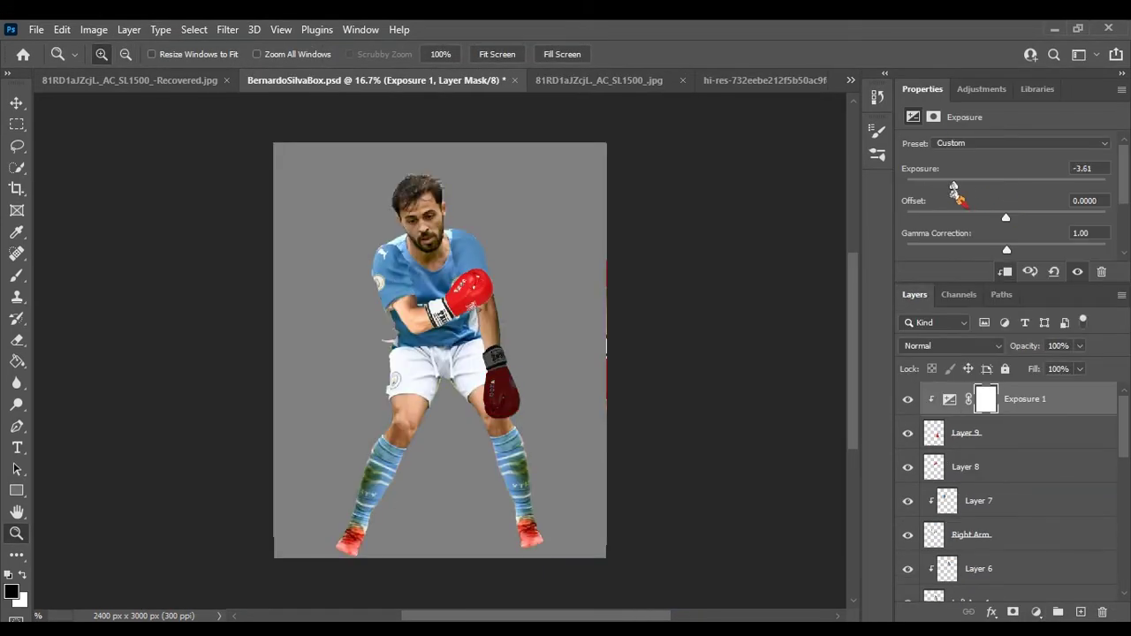
pyautogui.hotkey('ctrl', 'i')
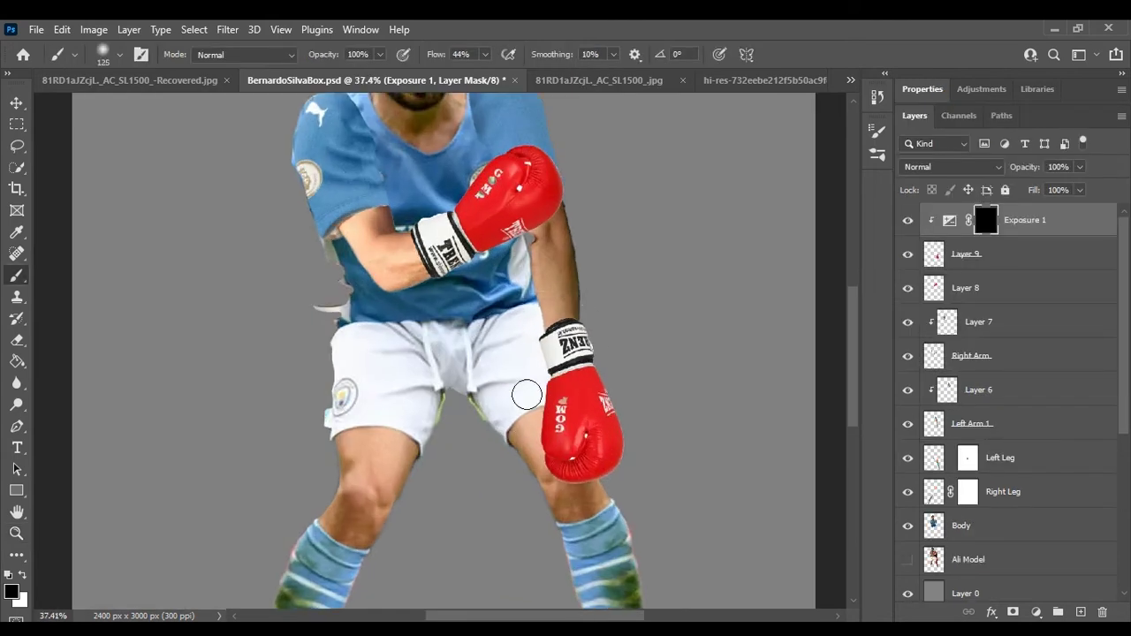
pyautogui.moveTo(474, 393); pyautogui.dragTo(637, 548)
pyautogui.press('x')
pyautogui.moveTo(575, 389); pyautogui.dragTo(584, 430)
# Step: Move an exposure copy below Layer 8 with a black mask and darken the raised arm
pyautogui.hotkey('ctrl', '-')
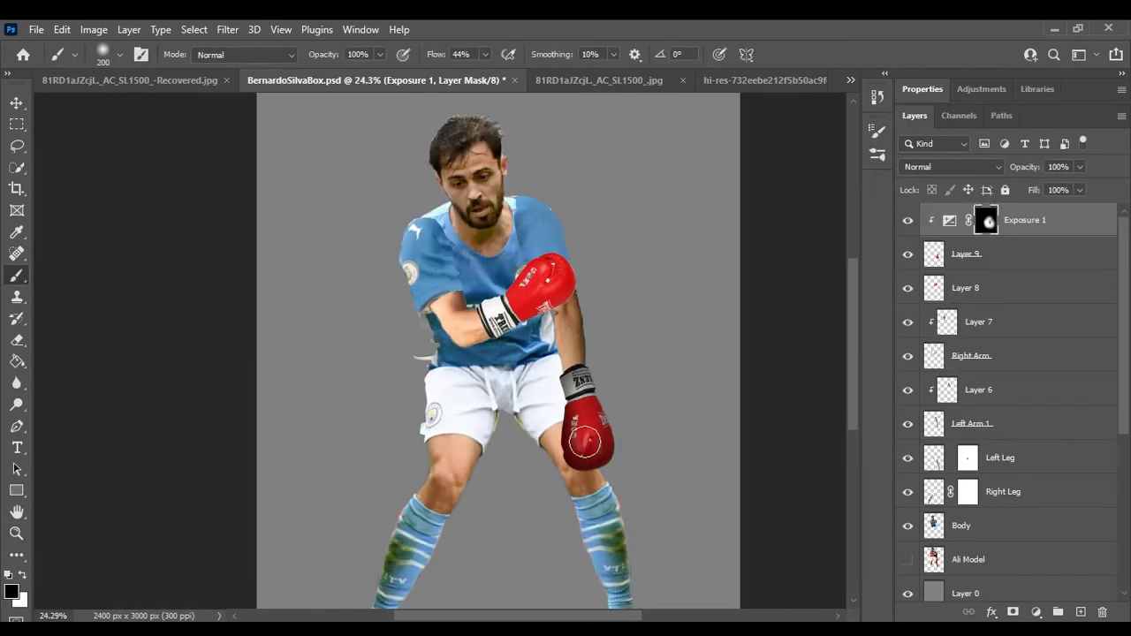
pyautogui.moveTo(1025, 220); pyautogui.dragTo(1037, 293)
pyautogui.hotkey('alt', 'BackSpace')
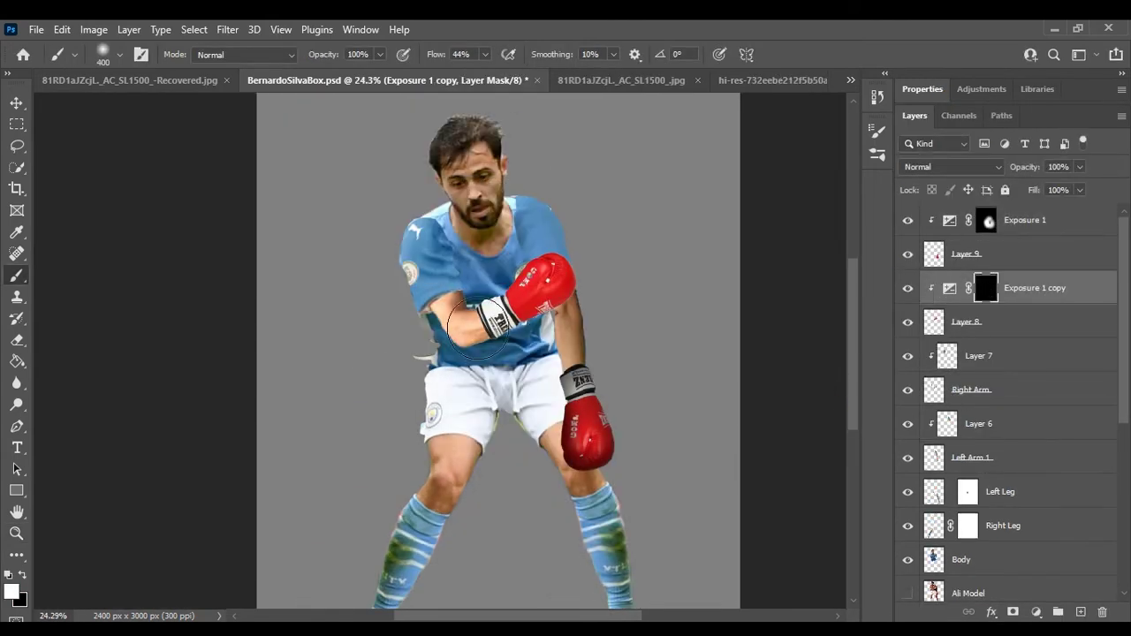
pyautogui.moveTo(1034, 288); pyautogui.dragTo(963, 340)
pyautogui.press('x')
pyautogui.hotkey('alt', 'BackSpace')
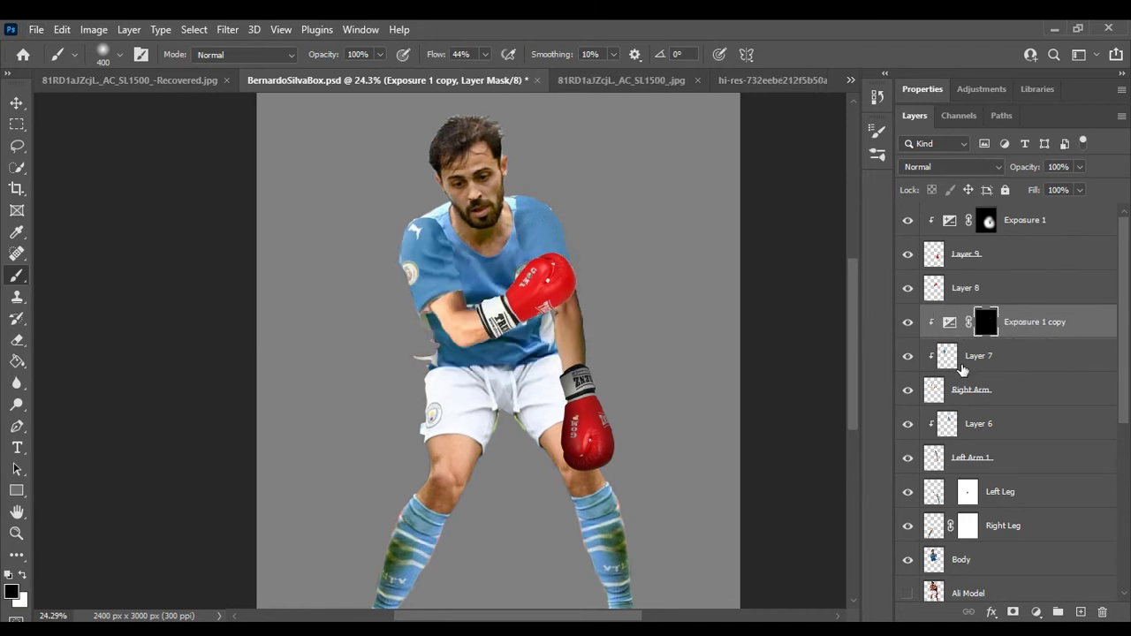
pyautogui.moveTo(349, 271); pyautogui.dragTo(424, 301)
pyautogui.press('[')
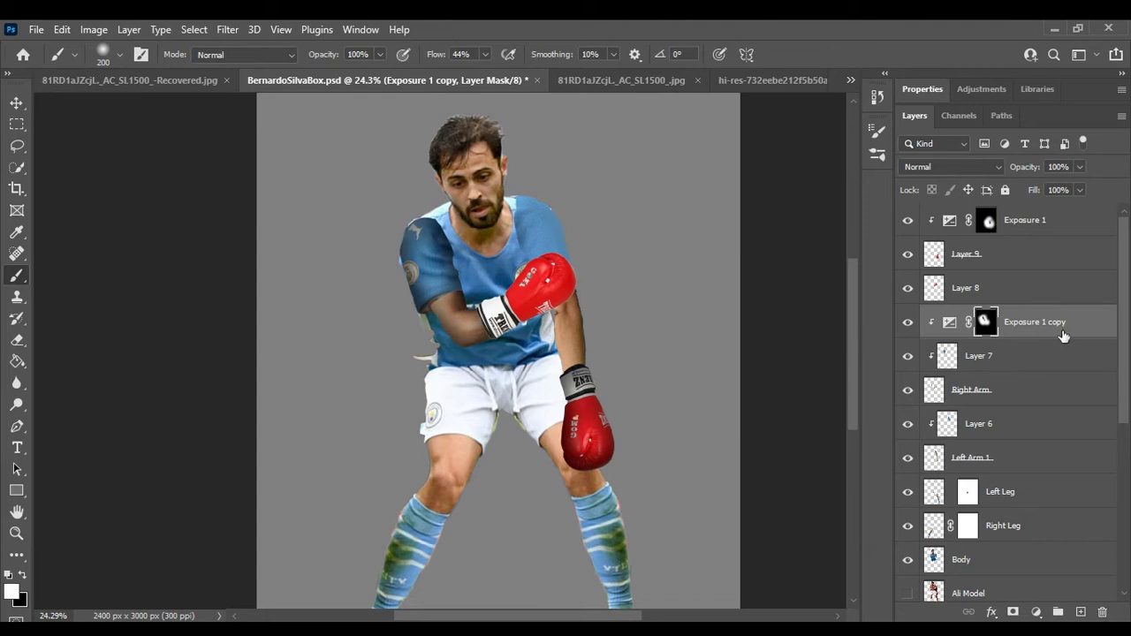
# Step: Place a masked exposure copy under the Right Arm layer for painting in darkening
pyautogui.moveTo(1064, 336); pyautogui.dragTo(1059, 417)
pyautogui.hotkey('ctrl', 'BackSpace')
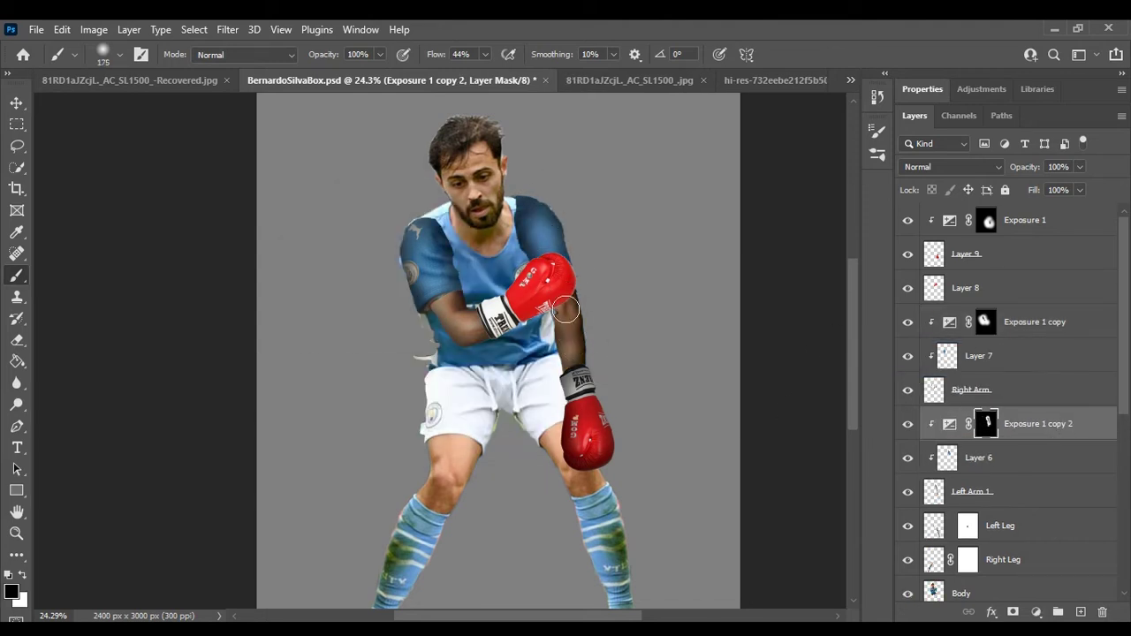
pyautogui.scroll(-2, 566, 310)
pyautogui.press('x')
# Step: Copy the exposure adjustment onto the left leg and paint its shading
pyautogui.moveTo(1039, 423); pyautogui.dragTo(1039, 484)
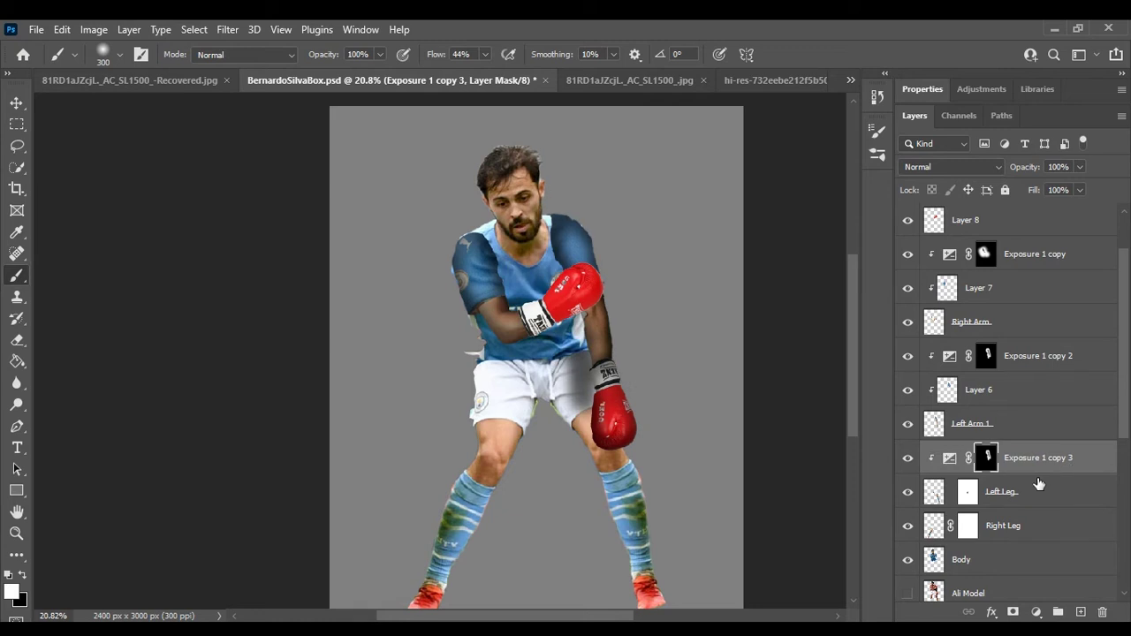
pyautogui.scroll(-3, 1039, 484)
pyautogui.scroll(-2, 598, 487)
pyautogui.moveTo(619, 416); pyautogui.dragTo(604, 380)
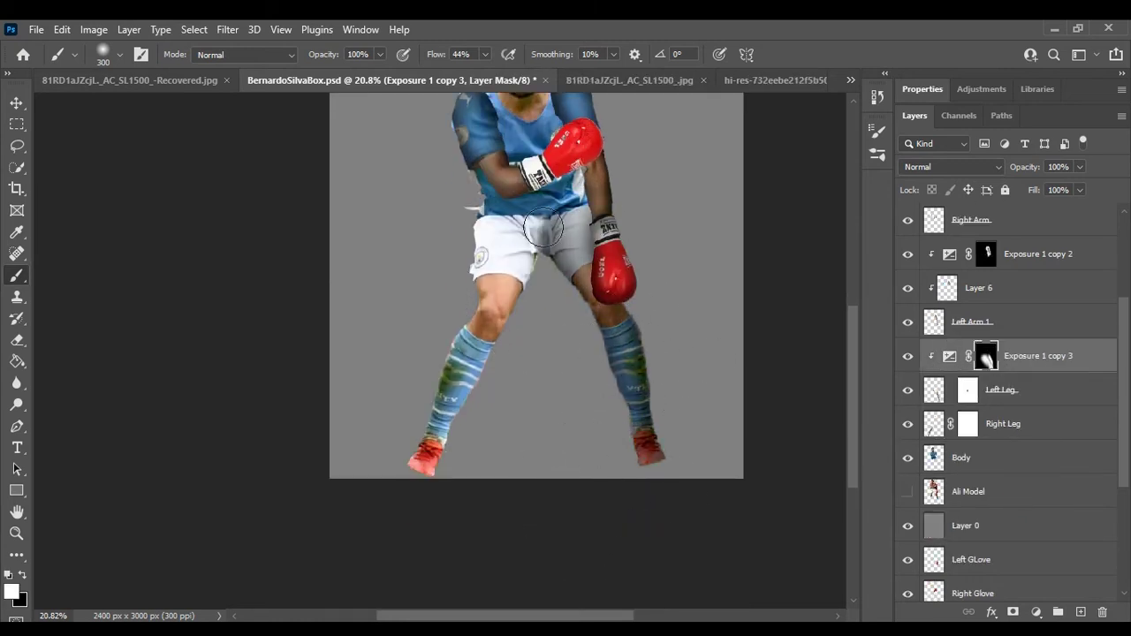
pyautogui.scroll(2, 570, 320)
pyautogui.press('x')
pyautogui.scroll(-1, 619, 421)
pyautogui.scroll(-1, 610, 442)
pyautogui.press('x')
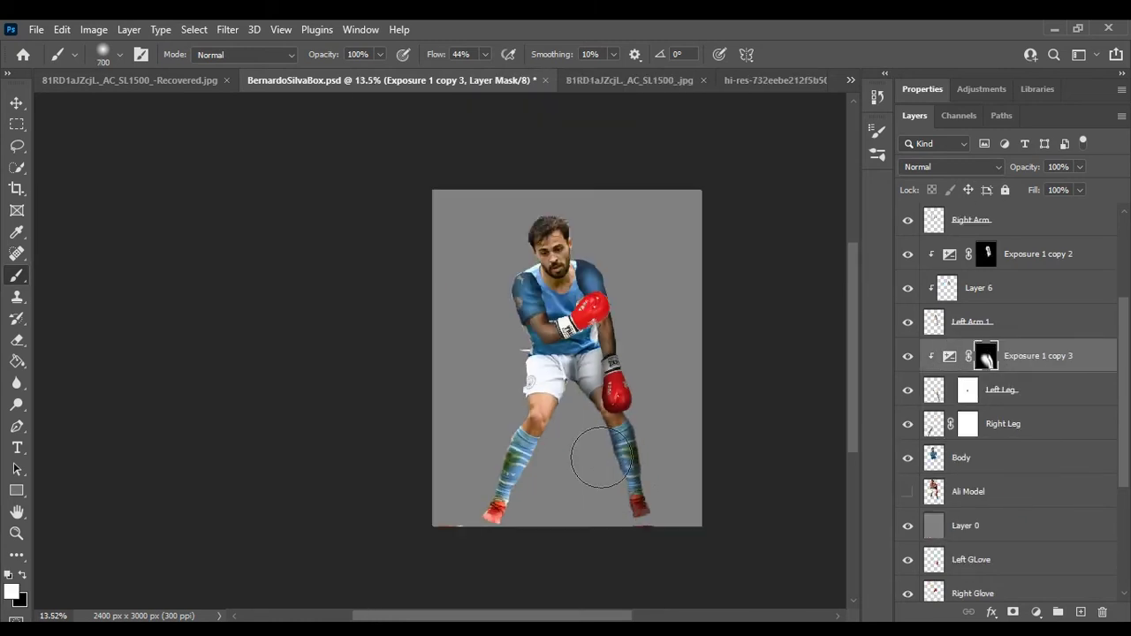
# Step: Add an exposure copy to the right leg, darkening its shin, thigh edge and shoe
pyautogui.moveTo(1061, 356); pyautogui.dragTo(1061, 416)
pyautogui.scroll(2, 537, 522)
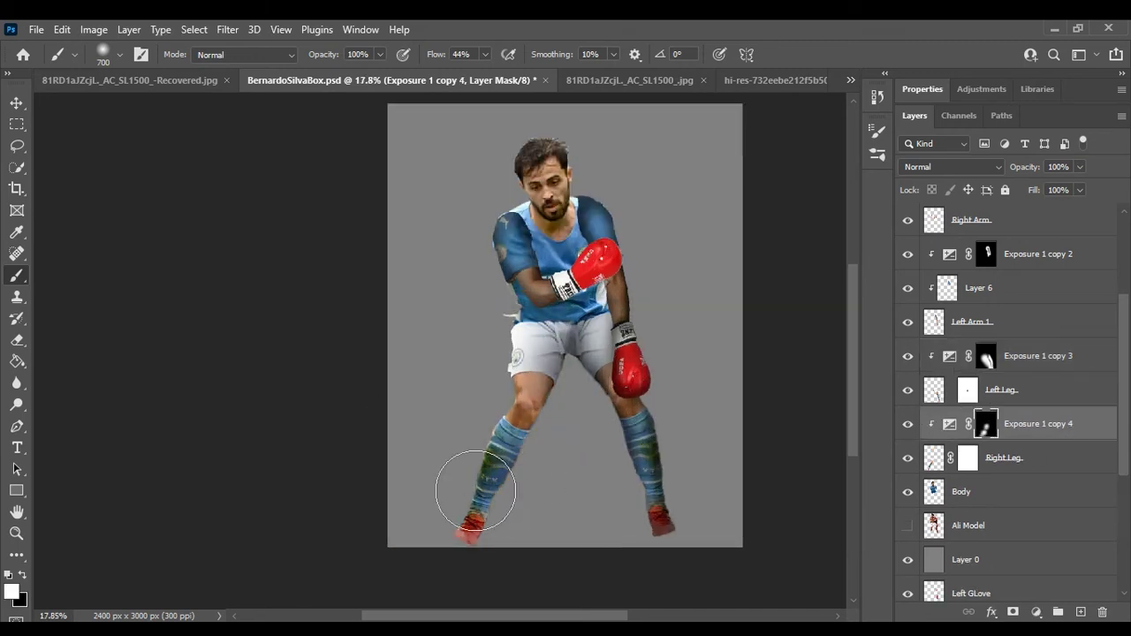
pyautogui.moveTo(478, 495); pyautogui.dragTo(460, 305)
pyautogui.click(986, 357)
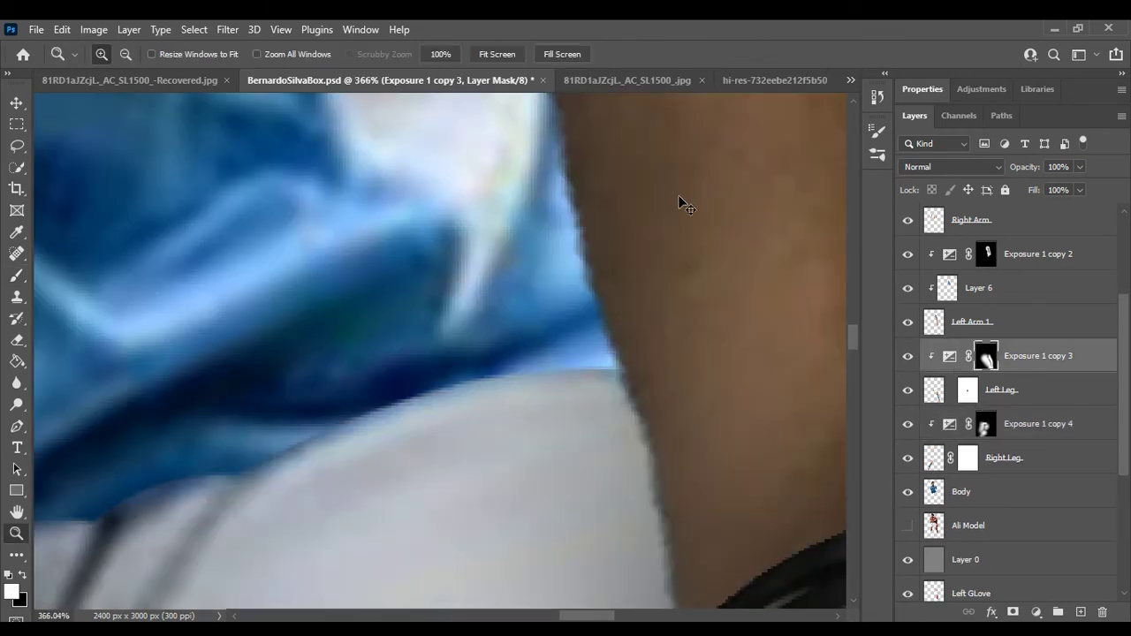
pyautogui.press('z')
pyautogui.scroll(10, 449, 318)
pyautogui.scroll(-8, 448, 319)
pyautogui.press('b')
pyautogui.scroll(-4, 543, 201)
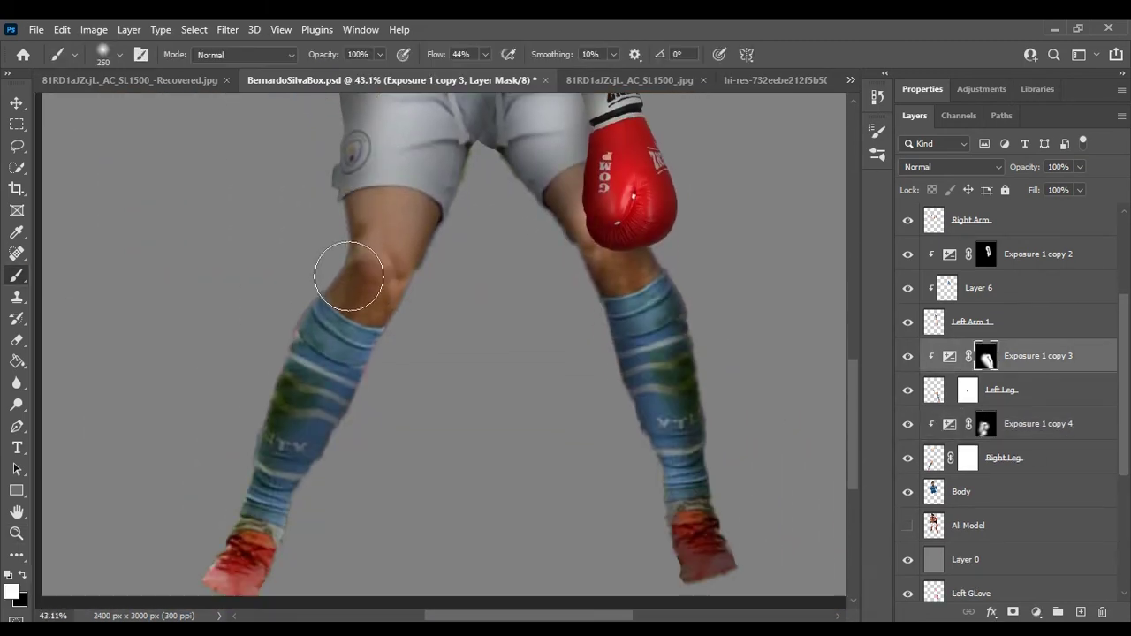
pyautogui.scroll(-3, 366, 446)
pyautogui.click(986, 424)
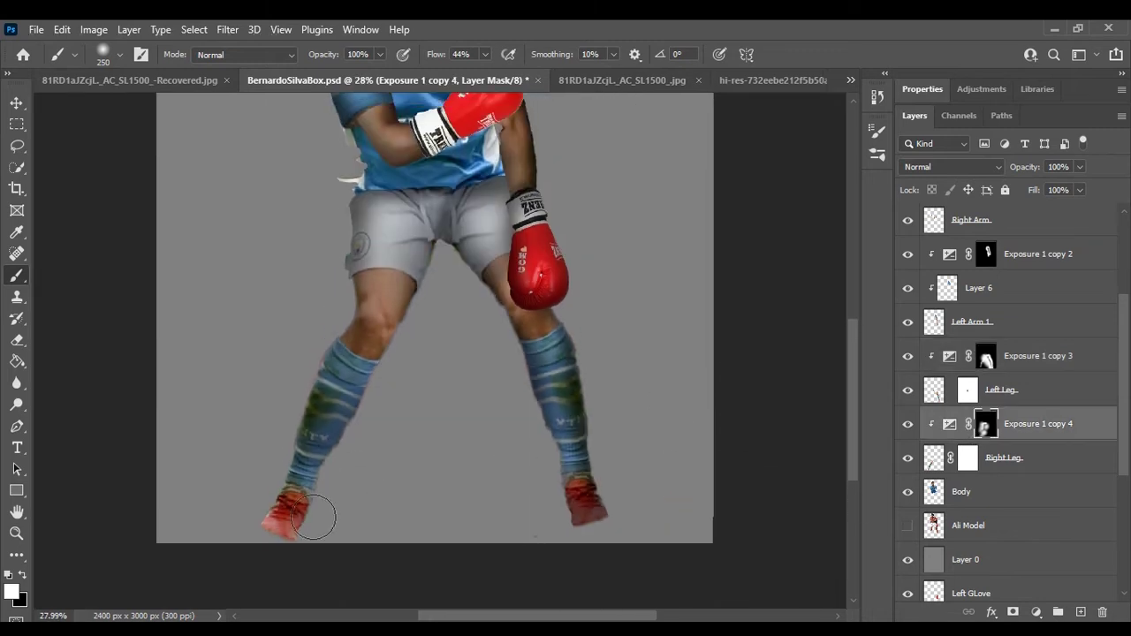
pyautogui.moveTo(314, 517); pyautogui.dragTo(270, 465)
# Step: Darken parts of the torso and shirt on the exposure mask
pyautogui.press('x')
pyautogui.scroll(-2, 455, 327)
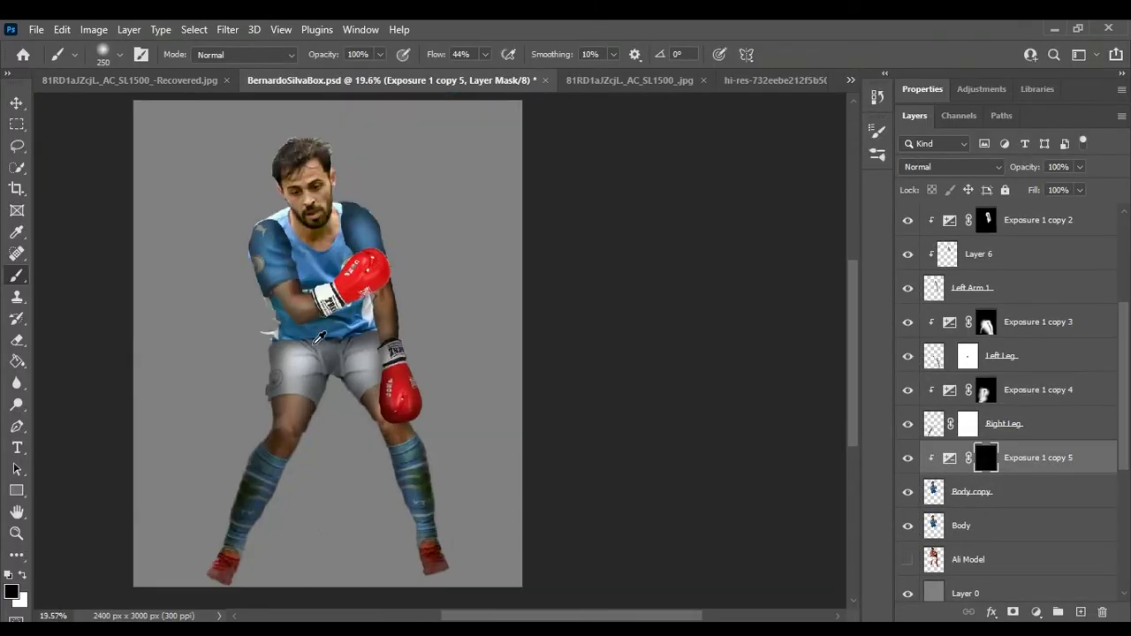
pyautogui.press('x')
pyautogui.moveTo(319, 336); pyautogui.dragTo(372, 299)
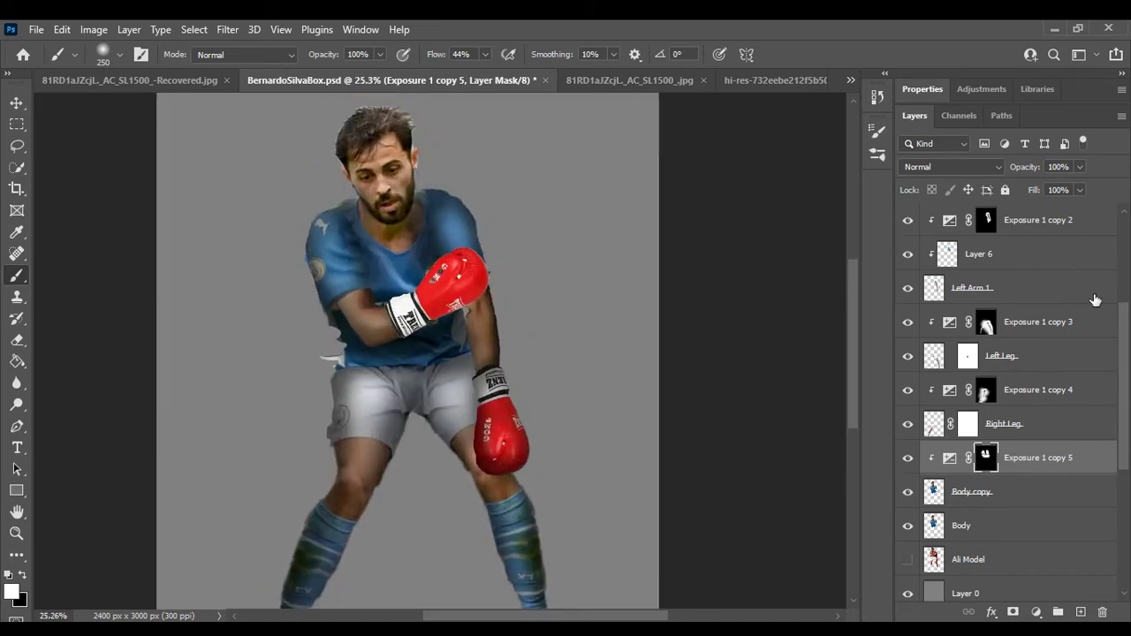
pyautogui.scroll(1, 374, 277)
pyautogui.scroll(3, 1065, 284)
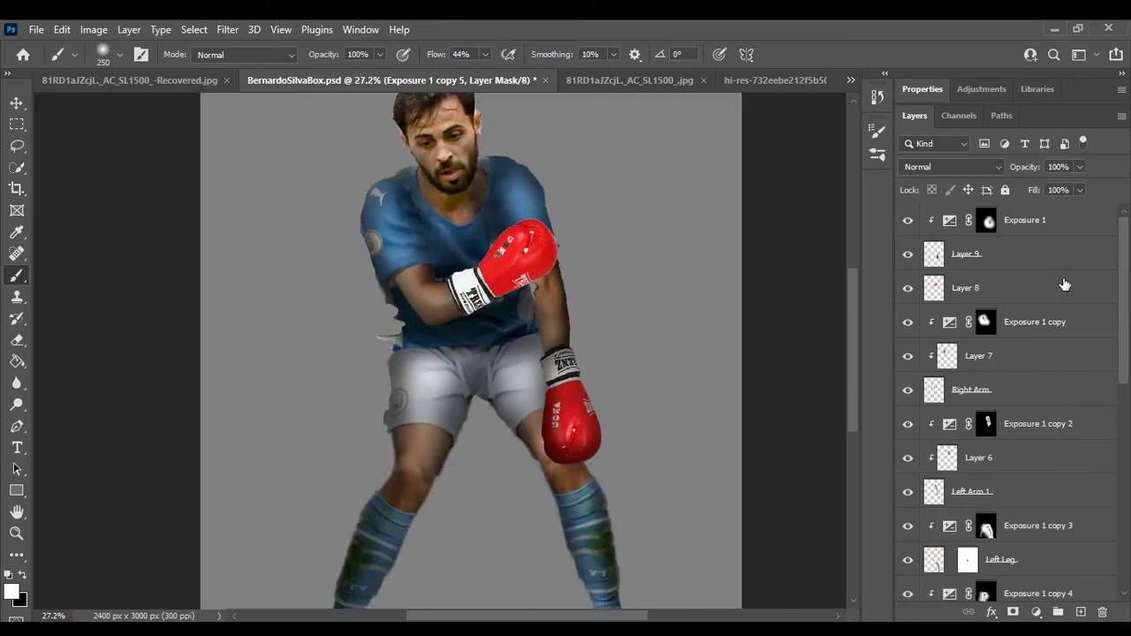
# Step: Copy the exposure adjustment onto Layer 8 and darken the forearm behind the glove
pyautogui.moveTo(1033, 281); pyautogui.dragTo(1032, 305)
pyautogui.hotkey('alt', 'BackSpace')
pyautogui.press('x')
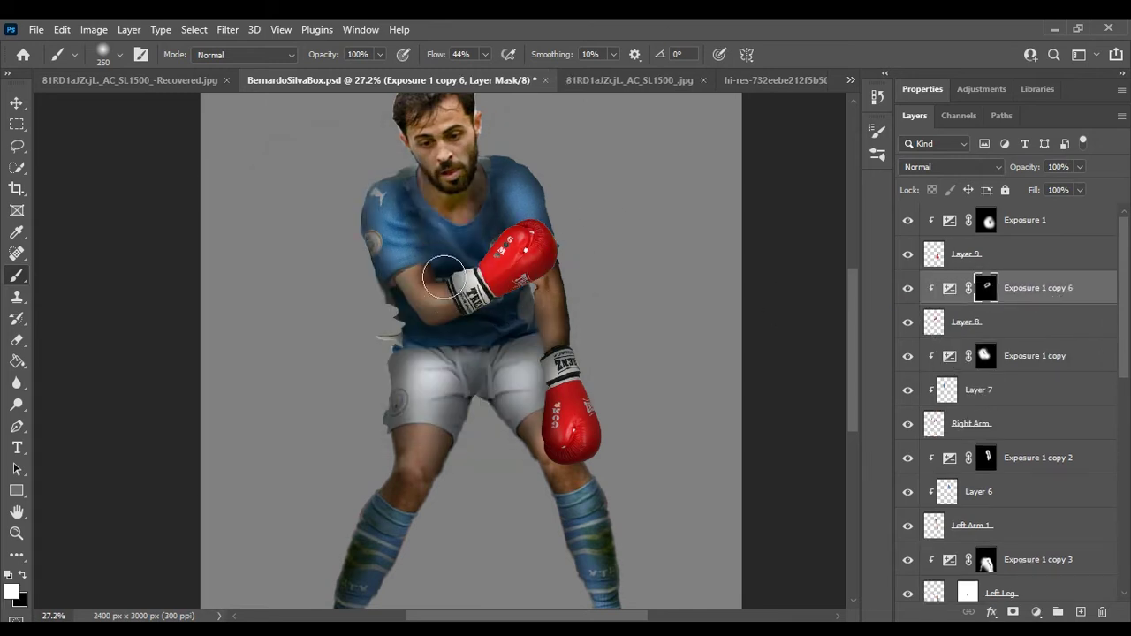
pyautogui.moveTo(443, 278); pyautogui.dragTo(480, 253)
pyautogui.hotkey('alt', ']')
pyautogui.hotkey('alt', ']')
pyautogui.keyDown('alt'); pyautogui.scroll(-3, 480, 265); pyautogui.keyUp('alt')
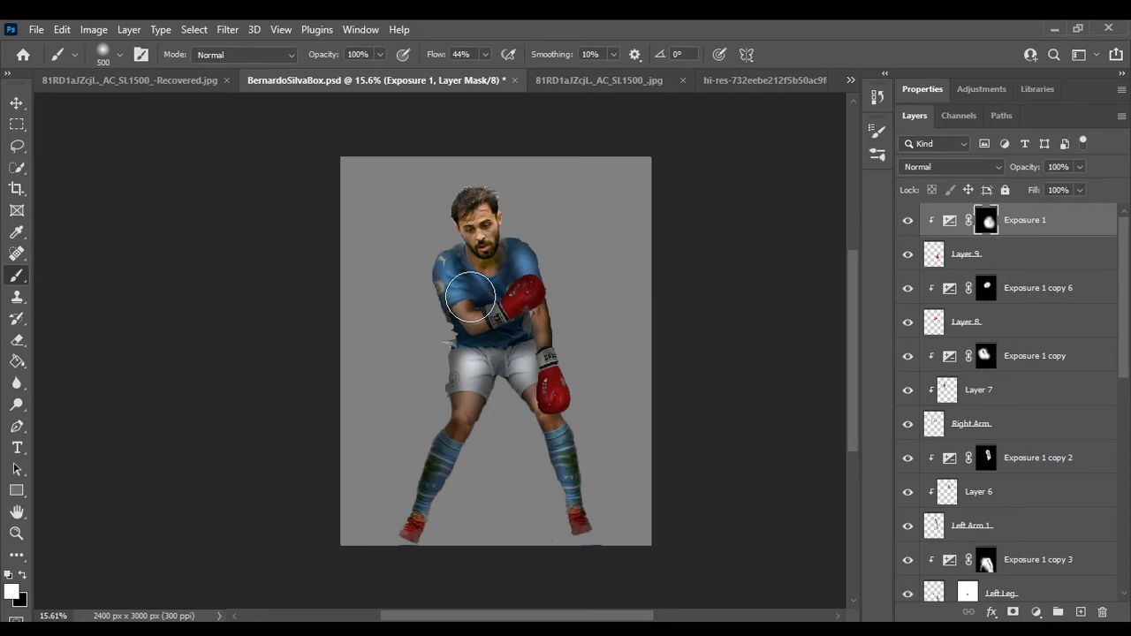
pyautogui.scroll(-3, 1017, 398)
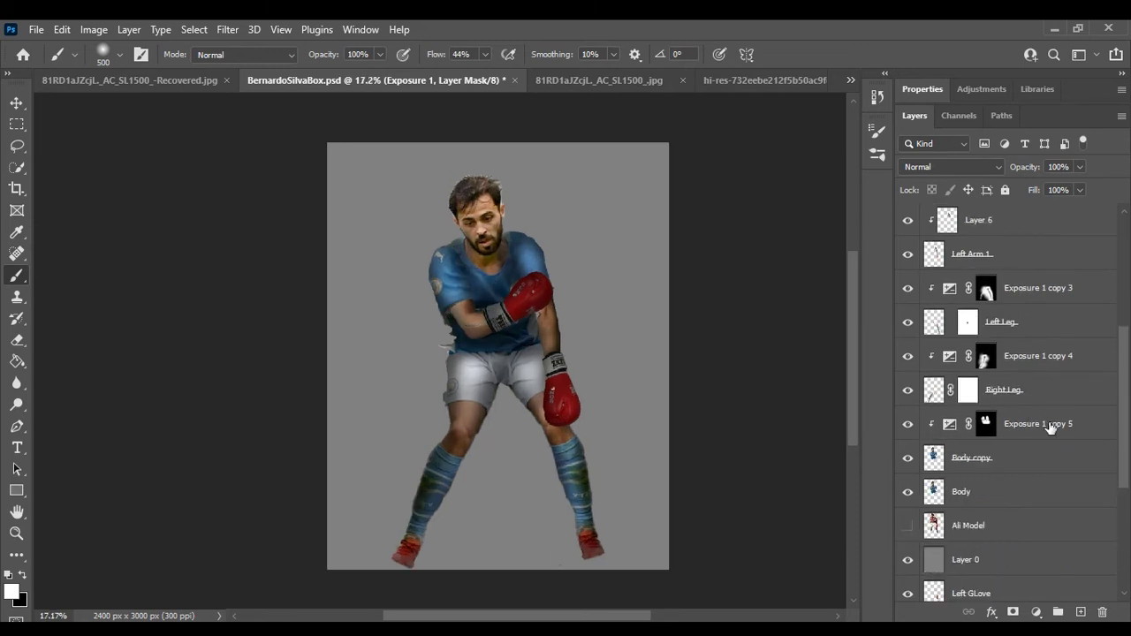
pyautogui.keyDown('alt'); pyautogui.scroll(-2, 735, 326); pyautogui.keyUp('alt')
pyautogui.scroll(-3, 1067, 499)
# Step: Select the player's layers and target the left and right leg darkening masks
pyautogui.keyDown('shift'); pyautogui.click(972, 423); pyautogui.keyUp('shift')
pyautogui.hotkey('ctrl', 't')
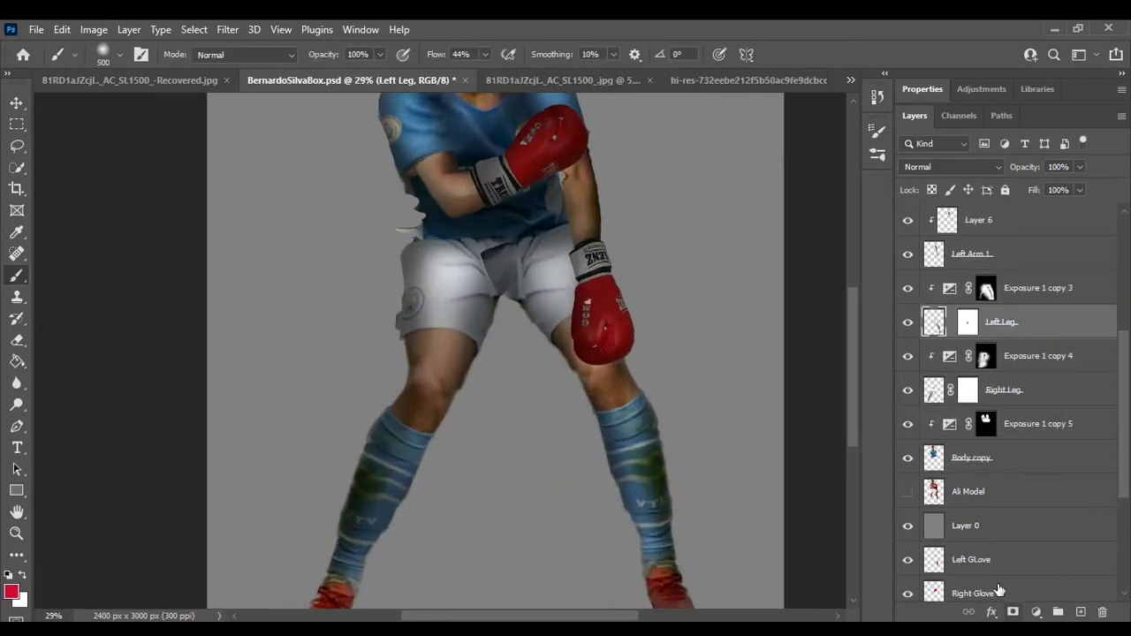
pyautogui.click(968, 322)
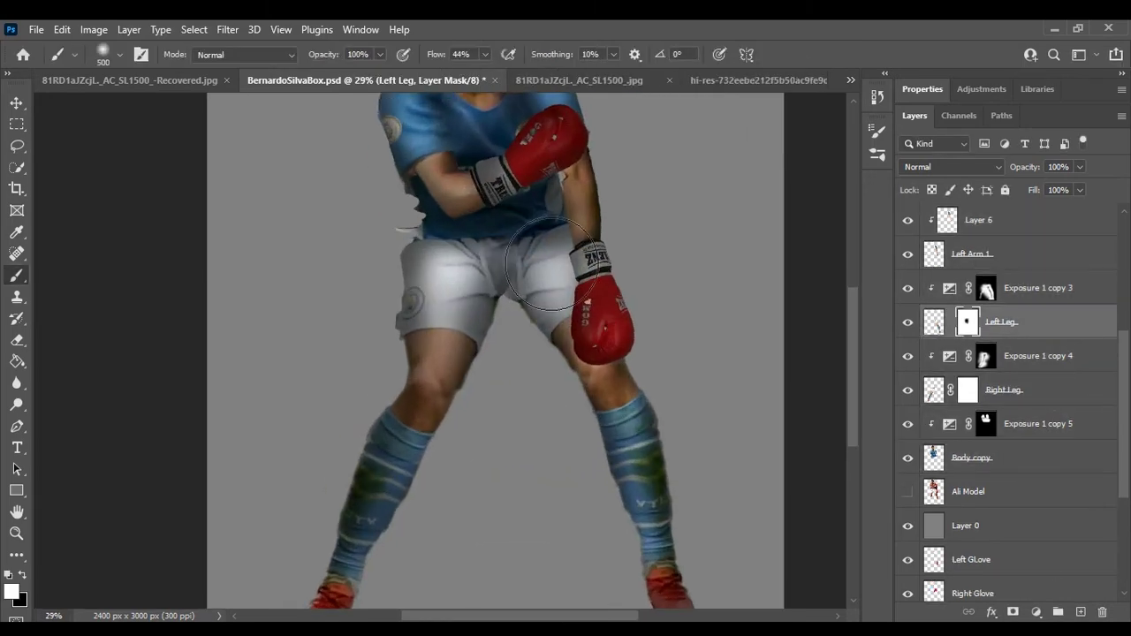
pyautogui.scroll(-3, 548, 261)
pyautogui.hotkey('alt', '[')
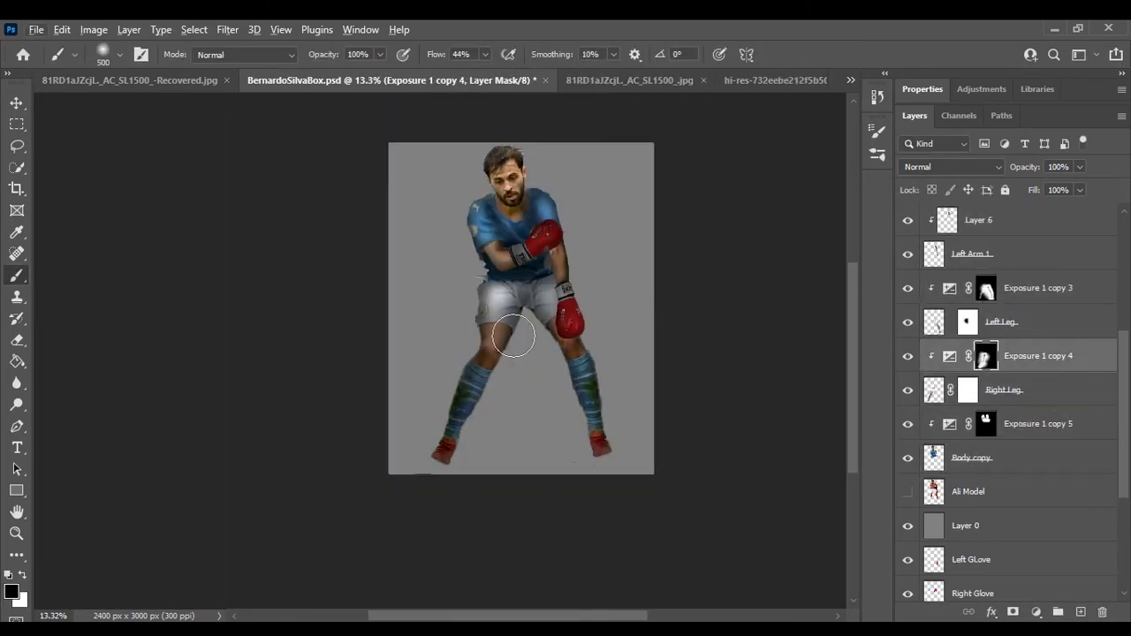
pyautogui.scroll(2, 513, 336)
pyautogui.scroll(-3, 495, 398)
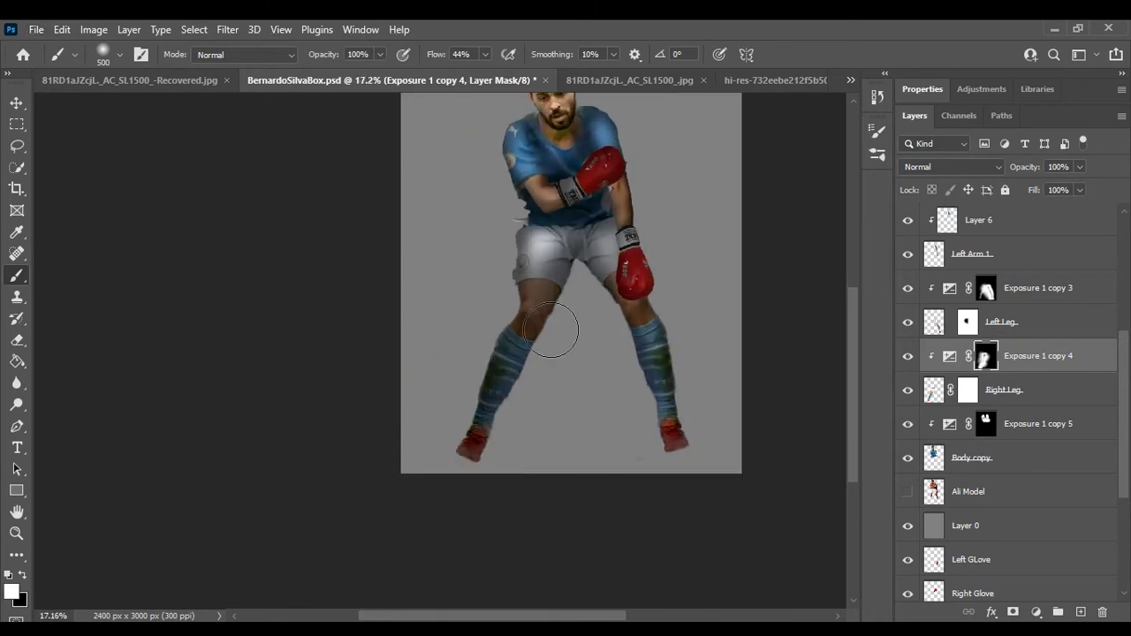
pyautogui.scroll(-1, 558, 350)
pyautogui.scroll(2, 558, 350)
# Step: Duplicate the left leg's exposure adjustment with an inverted, hidden mask
pyautogui.hotkey('ctrl', 'j')
pyautogui.hotkey('ctrl', 'i')
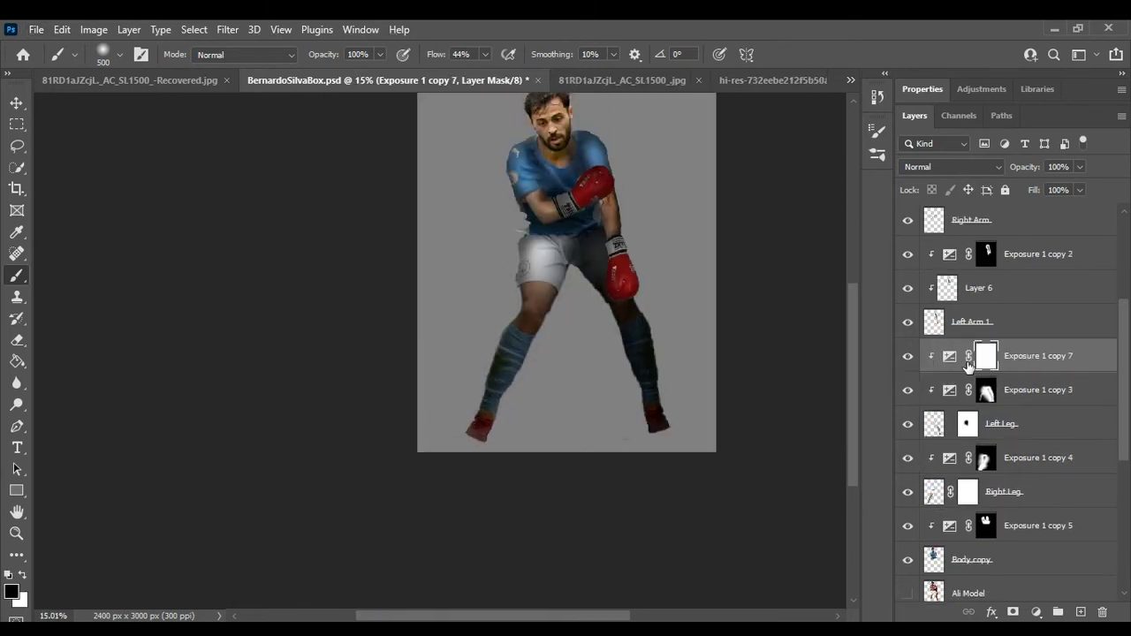
pyautogui.scroll(2, 528, 224)
pyautogui.scroll(-3, 527, 224)
pyautogui.scroll(-1, 609, 278)
pyautogui.scroll(4, 580, 274)
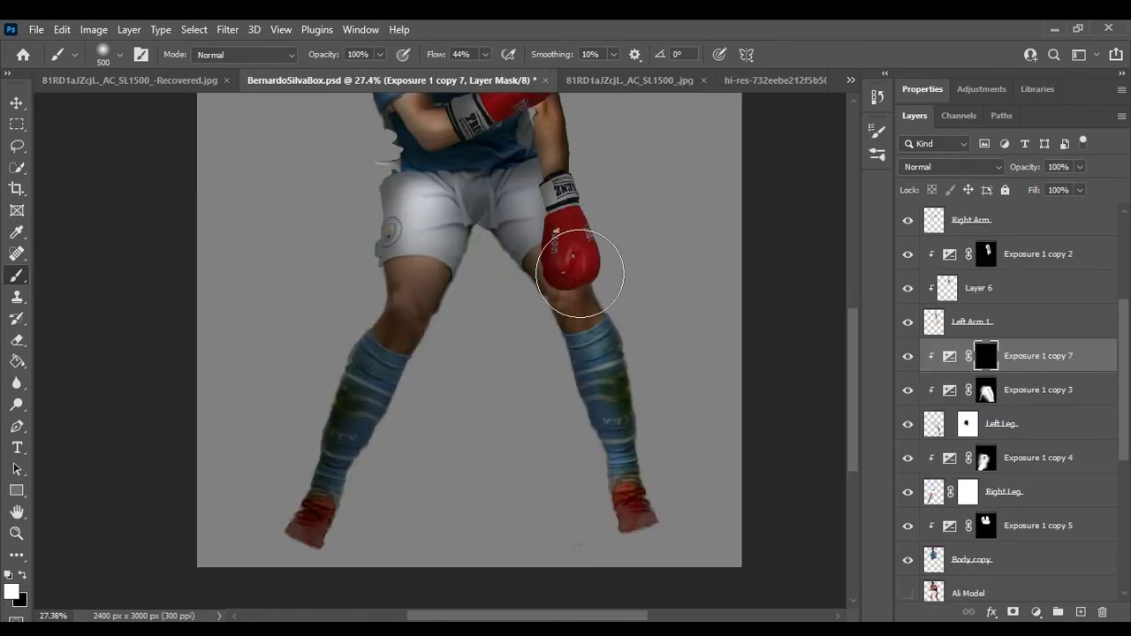
pyautogui.scroll(-2, 541, 212)
# Step: Add a hidden torso exposure copy, paint extra shading, and group the player's layers
pyautogui.hotkey('ctrl', 'j')
pyautogui.hotkey('ctrl', 'i')
pyautogui.scroll(2, 555, 217)
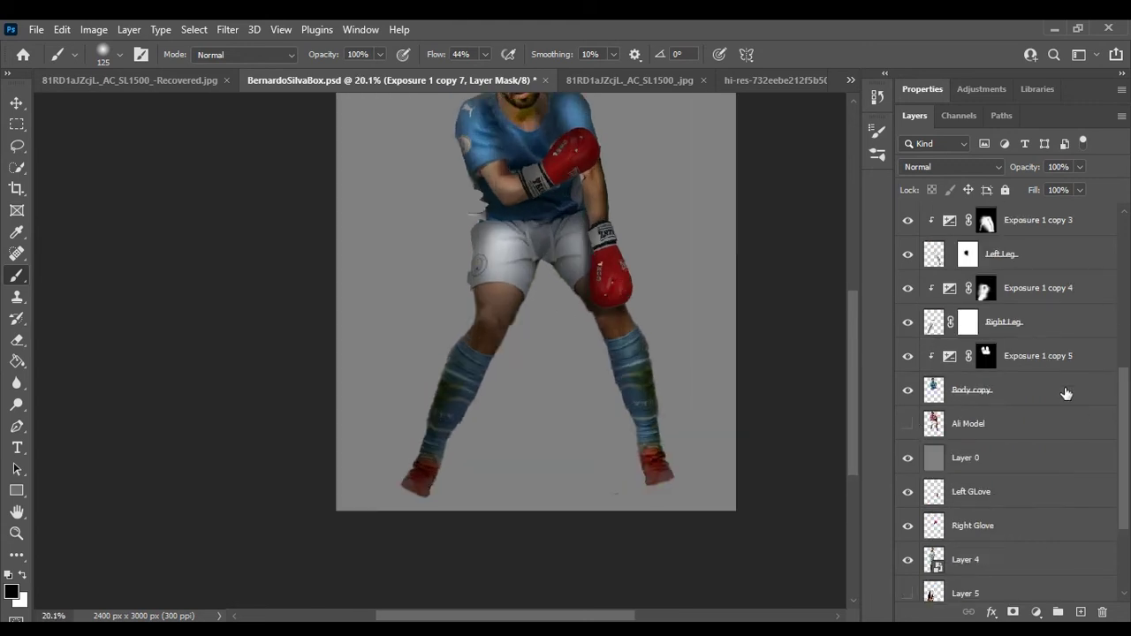
pyautogui.press('x')
pyautogui.scroll(1, 574, 200)
pyautogui.moveTo(574, 226); pyautogui.dragTo(546, 262)
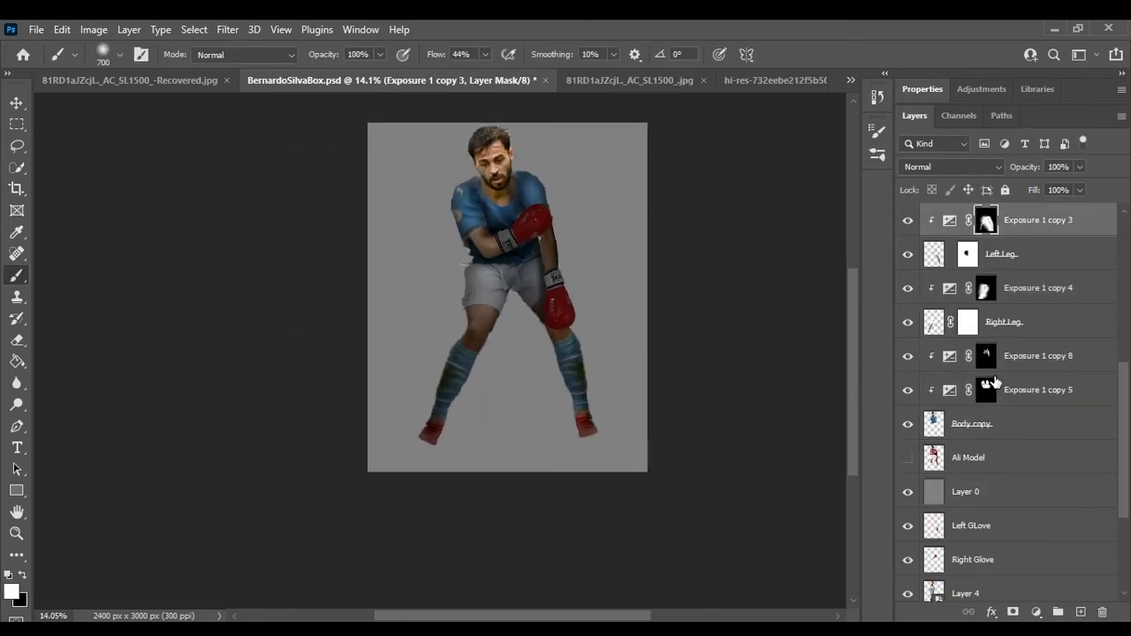
pyautogui.scroll(1, 406, 230)
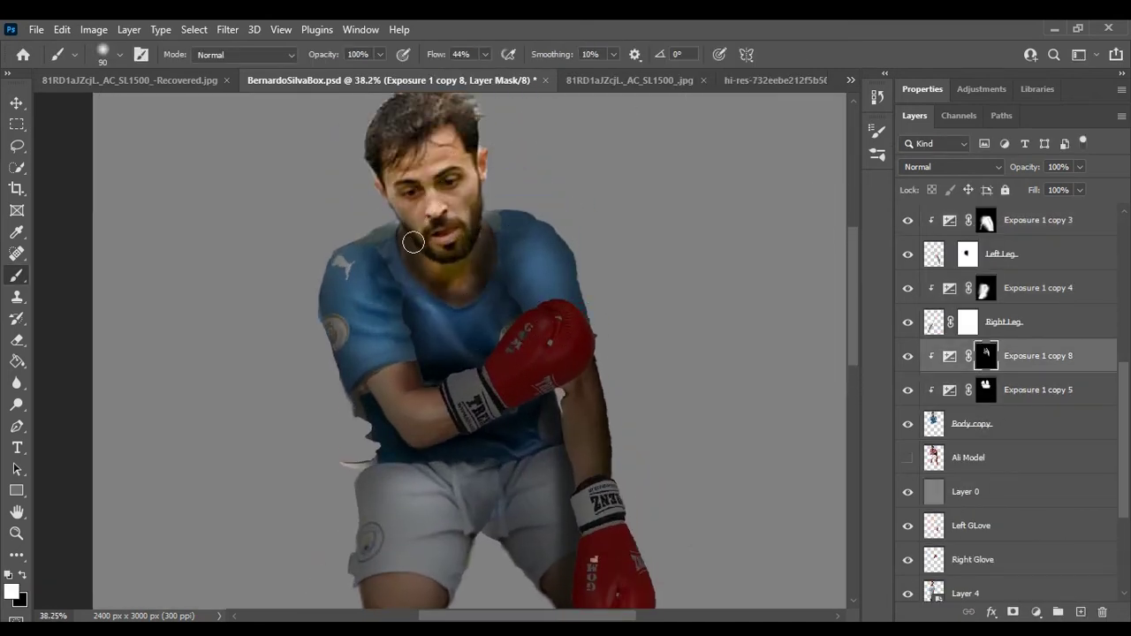
pyautogui.scroll(2, 389, 159)
pyautogui.press('x')
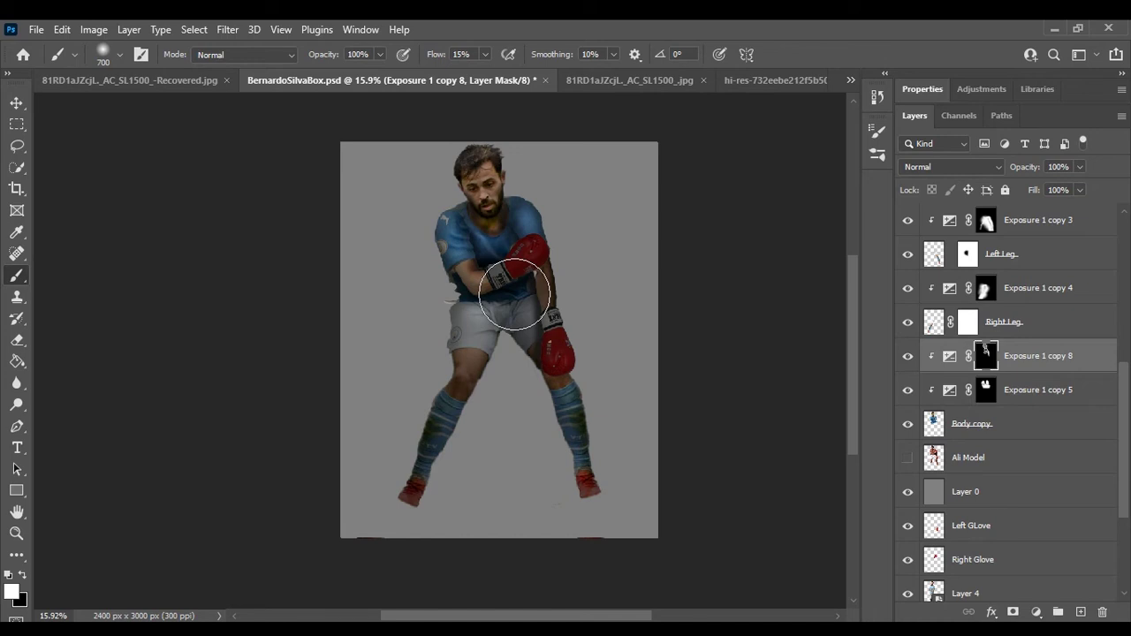
pyautogui.scroll(2, 523, 396)
pyautogui.scroll(-3, 1066, 485)
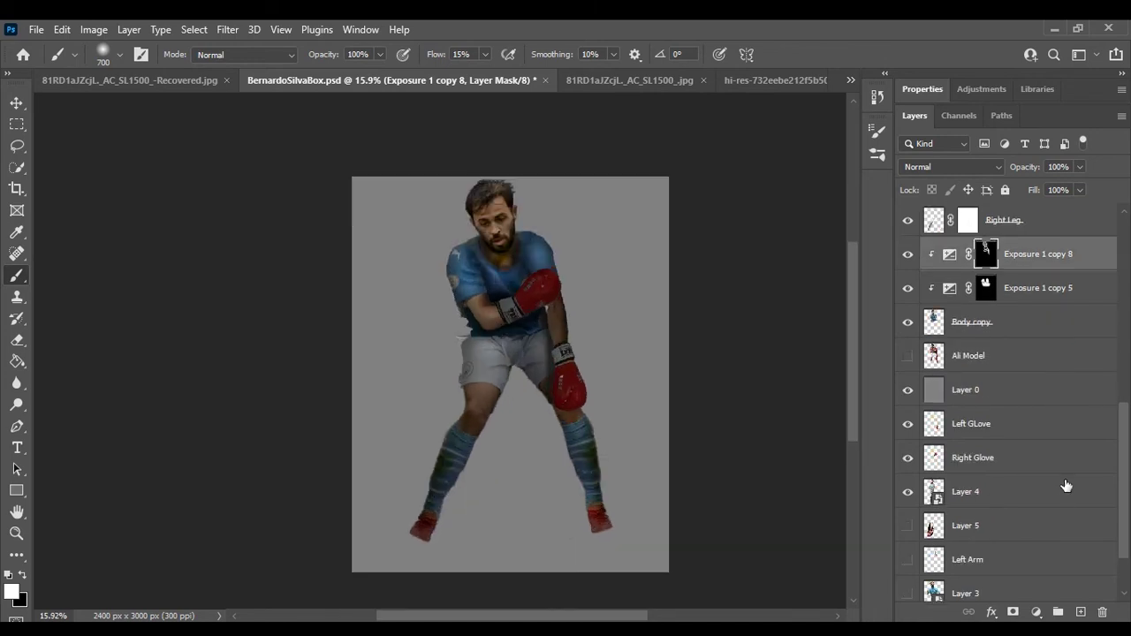
pyautogui.hotkey('ctrl', 'g')
# Step: Name the group 'Silva Bhai' and discard a trial brightening exposure above it
pyautogui.doubleClick(959, 219)
pyautogui.write('Silva Bhai')
pyautogui.press('Return')
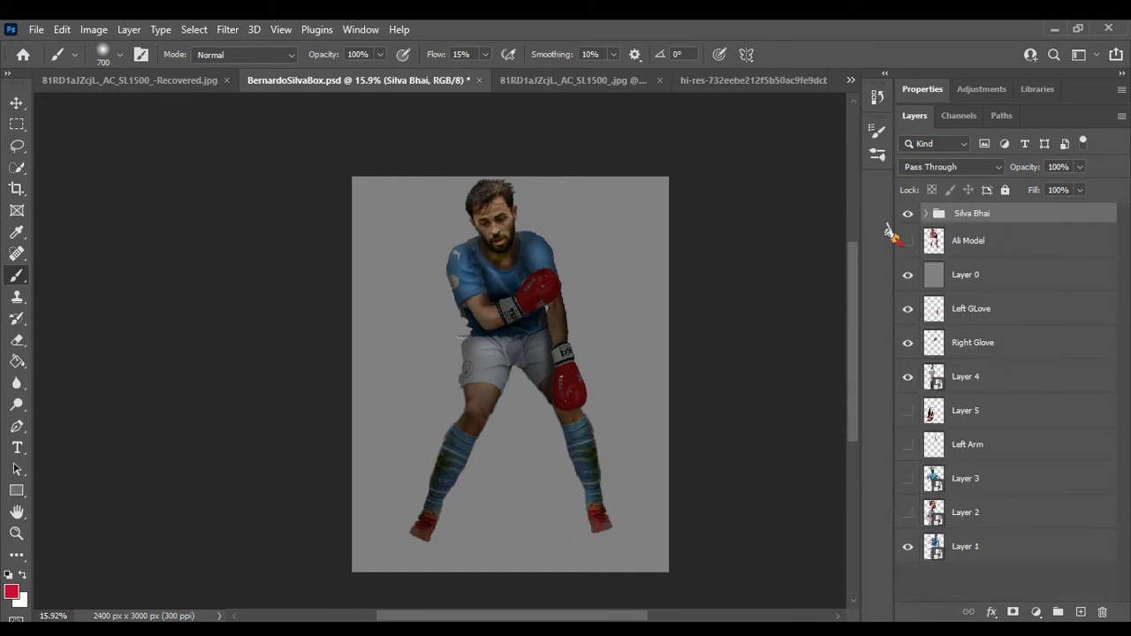
pyautogui.click(1036, 612)
pyautogui.moveTo(1020, 186); pyautogui.dragTo(1026, 186)
pyautogui.hotkey('ctrl', 'z')
pyautogui.hotkey('ctrl', 'z')
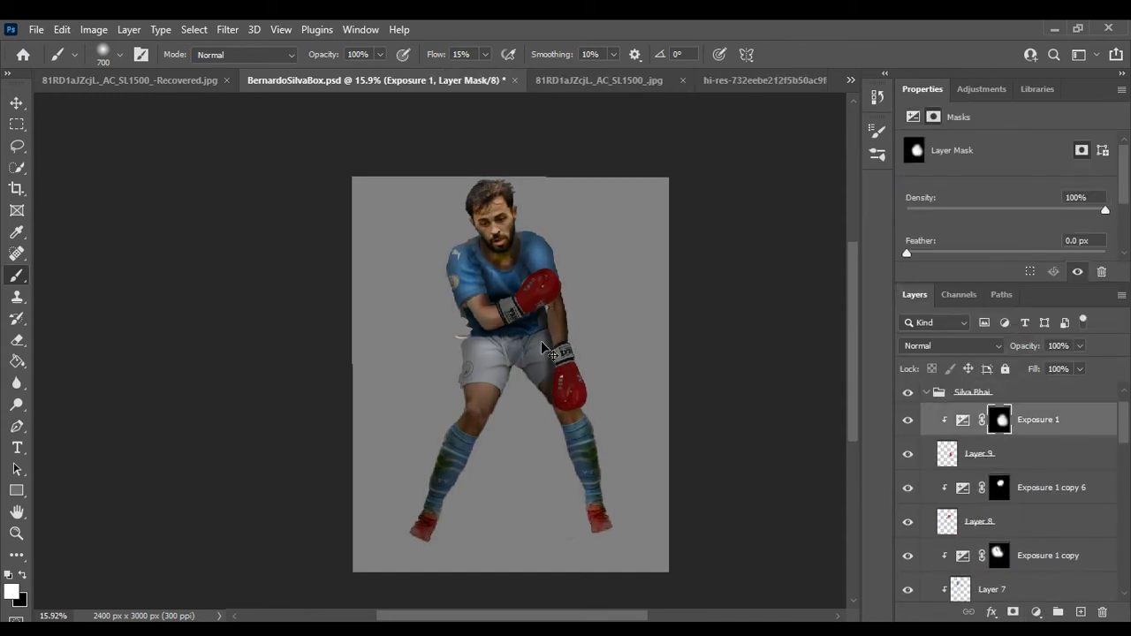
# Step: Duplicate the Exposure 1 copy adjustment with a black mask, using a larger brush
pyautogui.scroll(3, 585, 378)
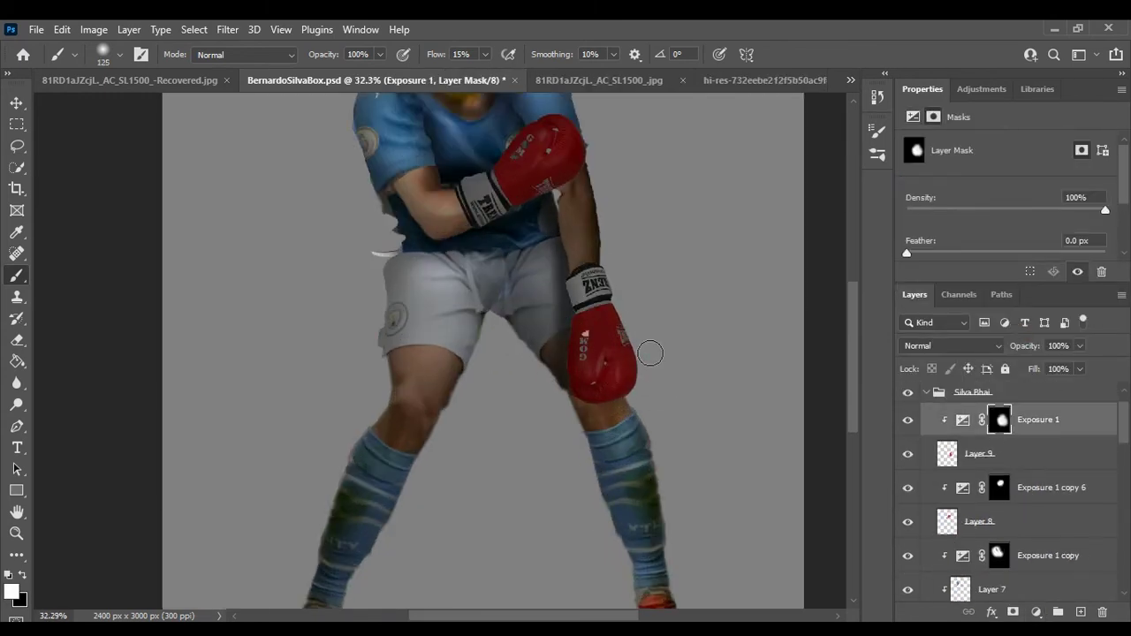
pyautogui.scroll(-2, 1004, 495)
pyautogui.click(1002, 488)
pyautogui.scroll(1, 526, 212)
pyautogui.scroll(2, 526, 212)
pyautogui.scroll(1, 526, 213)
pyautogui.press(']')
pyautogui.press(']')
pyautogui.press(']')
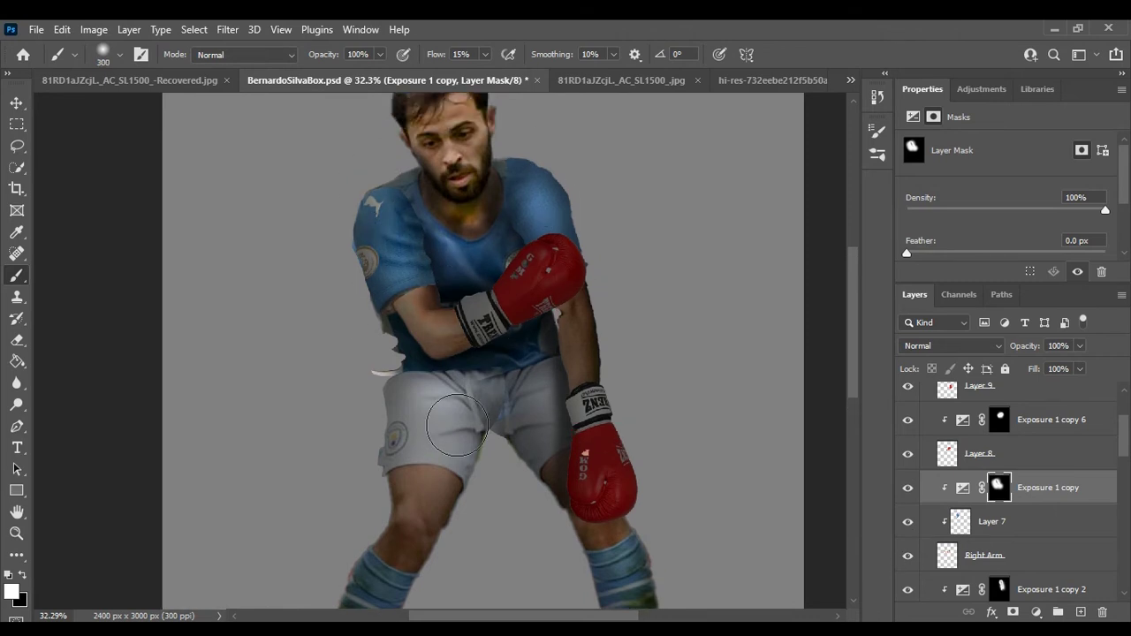
pyautogui.hotkey('ctrl', 'j')
pyautogui.scroll(-1, 520, 359)
pyautogui.hotkey('ctrl', 'i')
pyautogui.scroll(1, 452, 245)
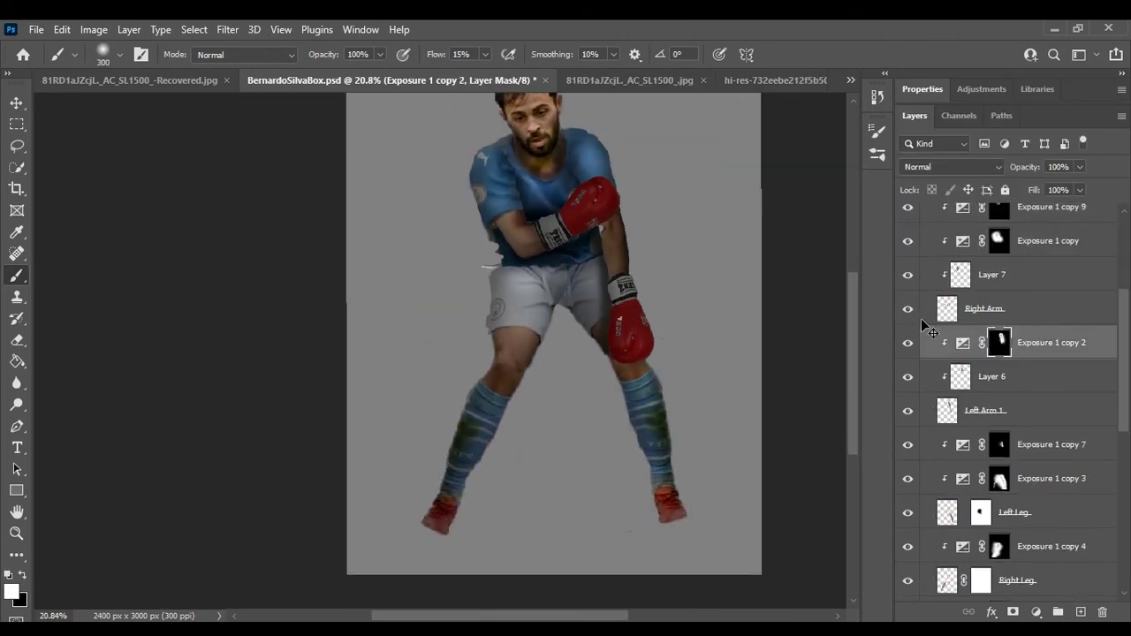
pyautogui.scroll(1, 623, 234)
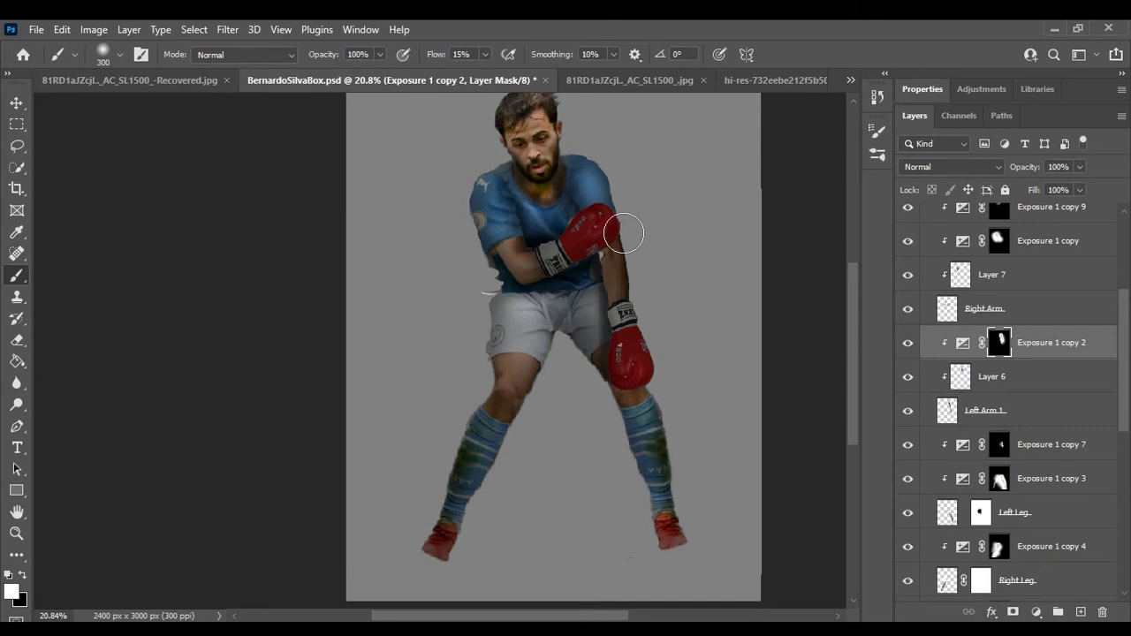
# Step: Add more hidden exposure shading copies and paint darkening over the arm and leg
pyautogui.hotkey('ctrl', 'j')
pyautogui.hotkey('ctrl', 'i')
pyautogui.moveTo(750, 323); pyautogui.dragTo(633, 331)
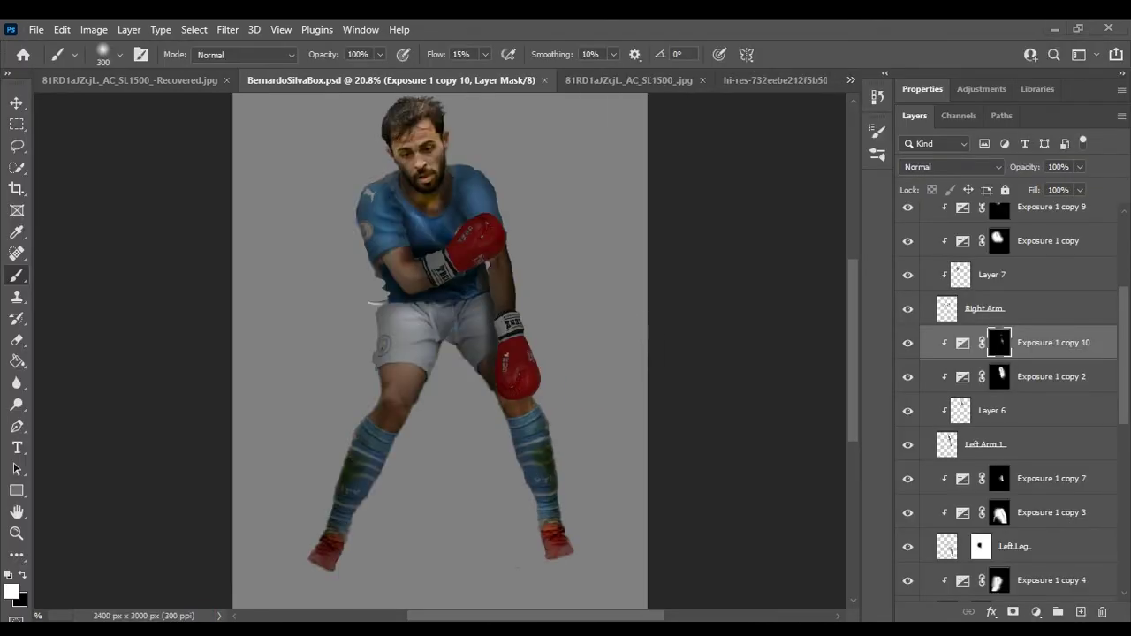
pyautogui.scroll(-2, 608, 342)
pyautogui.hotkey('alt', '[')
pyautogui.hotkey('alt', '[')
pyautogui.hotkey('alt', '[')
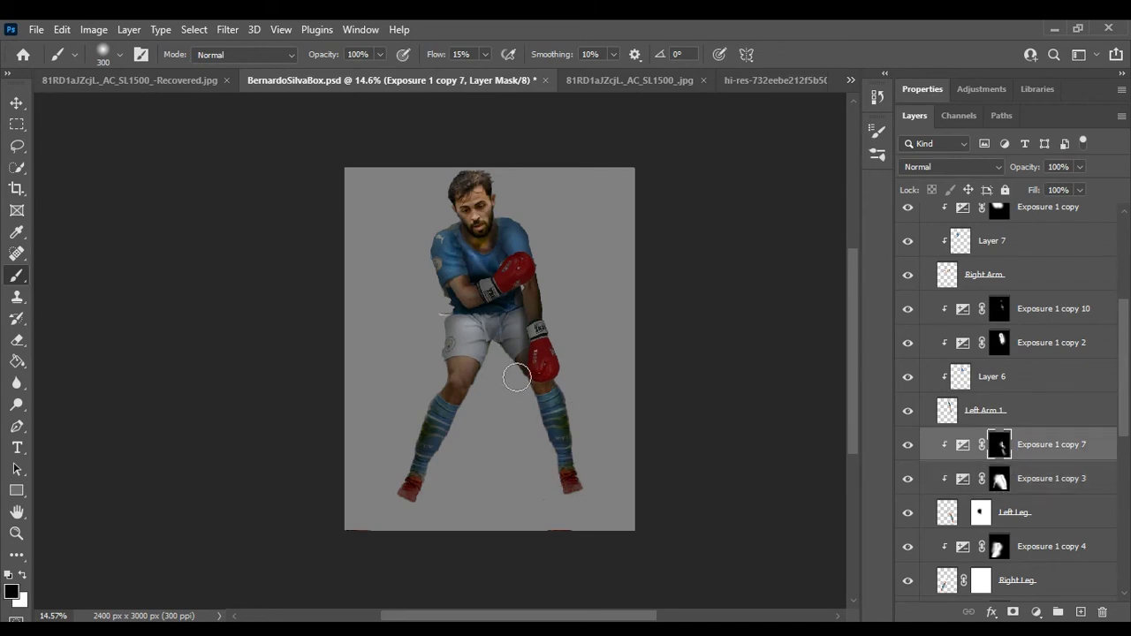
pyautogui.hotkey('alt', '[')
pyautogui.hotkey('alt', '[')
pyautogui.hotkey('alt', '[')
pyautogui.hotkey('ctrl', 'j')
pyautogui.hotkey('ctrl', 'i')
# Step: Enlarge the brush, move between Exposure 1 copy 8 and copy 10, and save the document
pyautogui.scroll(2, 481, 315)
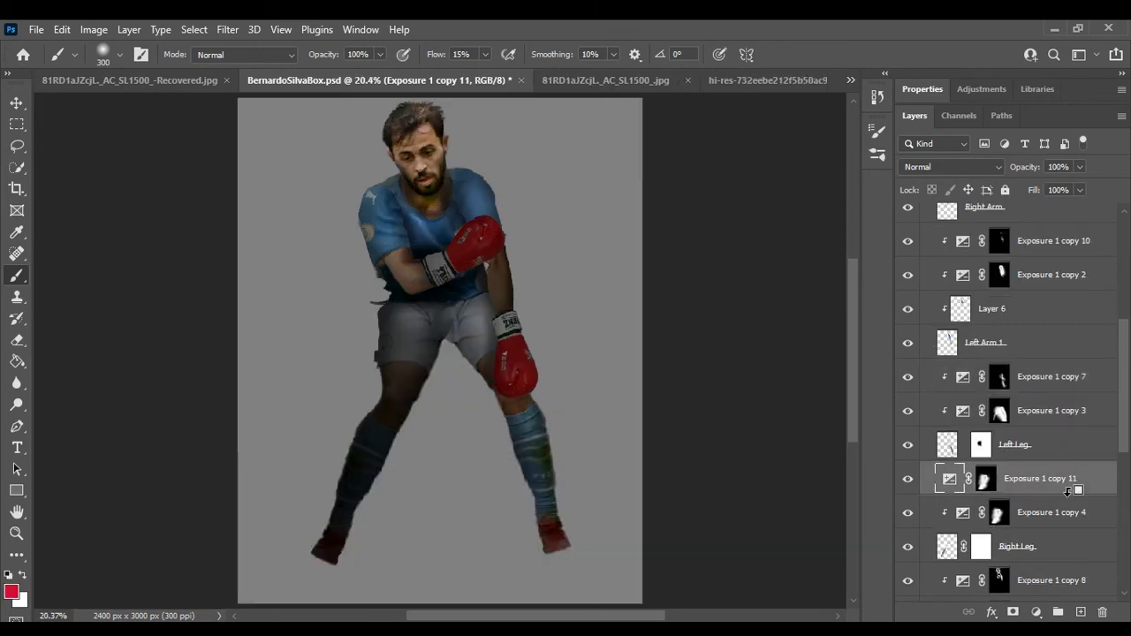
pyautogui.scroll(-1, 339, 395)
pyautogui.scroll(-1, 424, 341)
pyautogui.press(']')
pyautogui.press(']')
pyautogui.press(']')
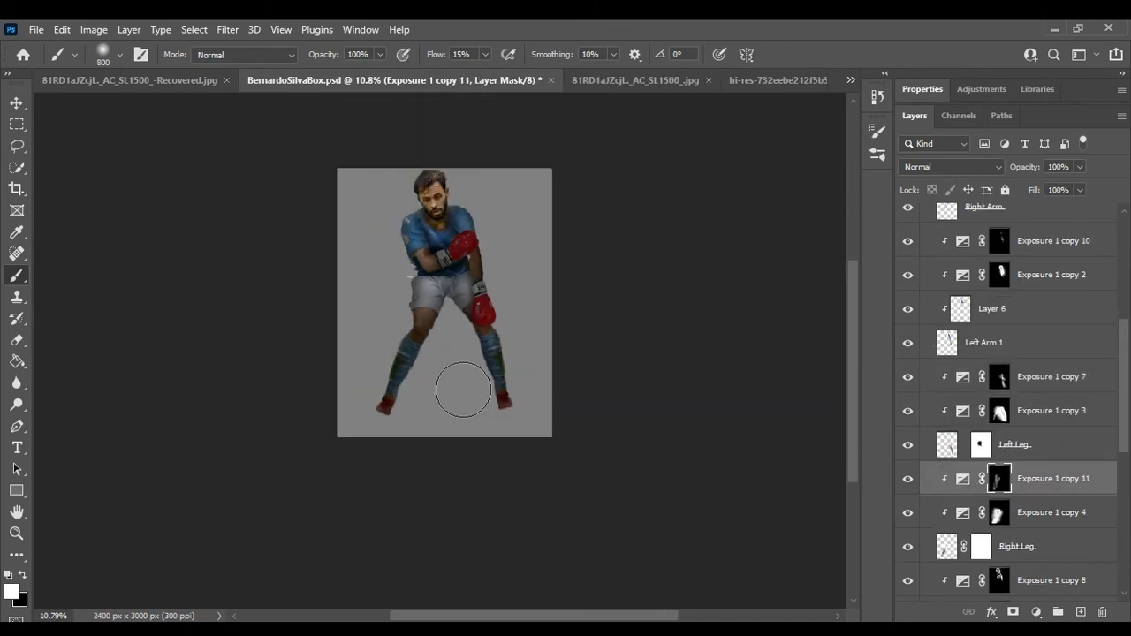
pyautogui.hotkey('alt', '[')
pyautogui.hotkey('alt', '[')
pyautogui.hotkey('alt', '[')
pyautogui.scroll(1, 790, 314)
pyautogui.scroll(2, 495, 255)
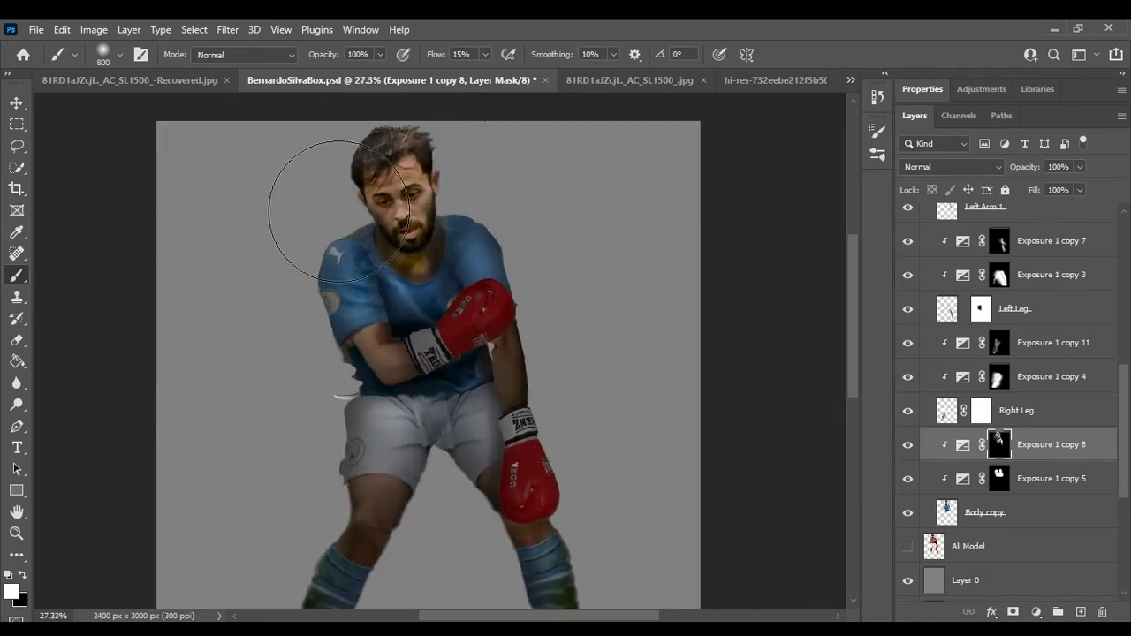
pyautogui.scroll(5, 1021, 352)
pyautogui.hotkey('alt', ']')
pyautogui.hotkey('alt', ']')
pyautogui.scroll(-2, 618, 265)
pyautogui.hotkey('ctrl', 's')
# Step: Paint a soft white-brush shadow under the left boot on the ring floor
pyautogui.hotkey('alt', '[')
pyautogui.hotkey('alt', '[')
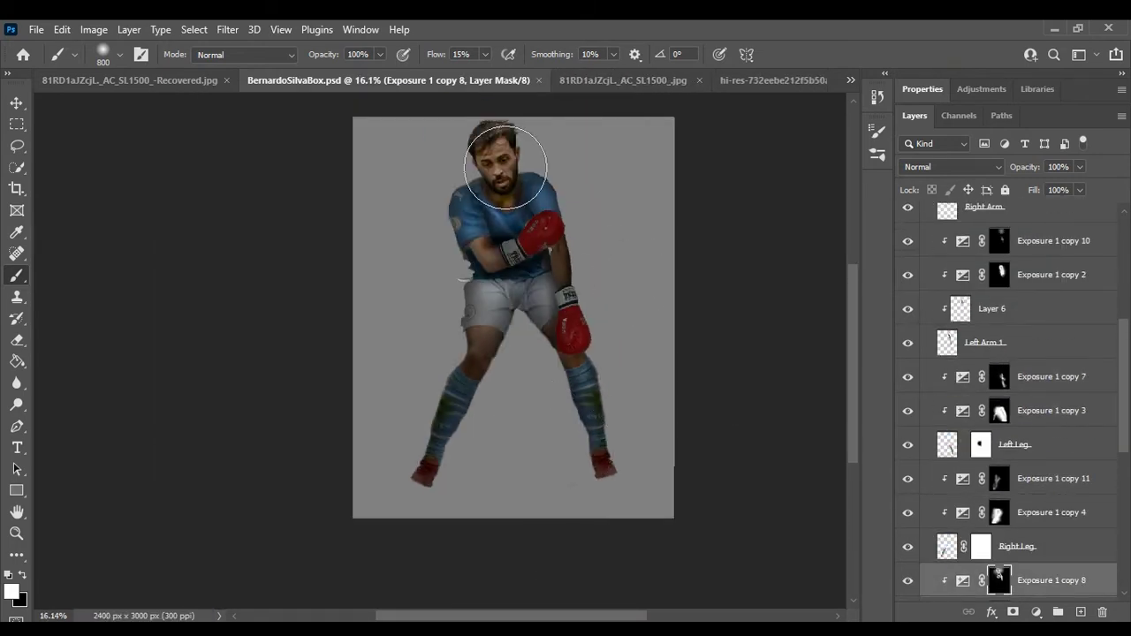
pyautogui.scroll(2, 504, 265)
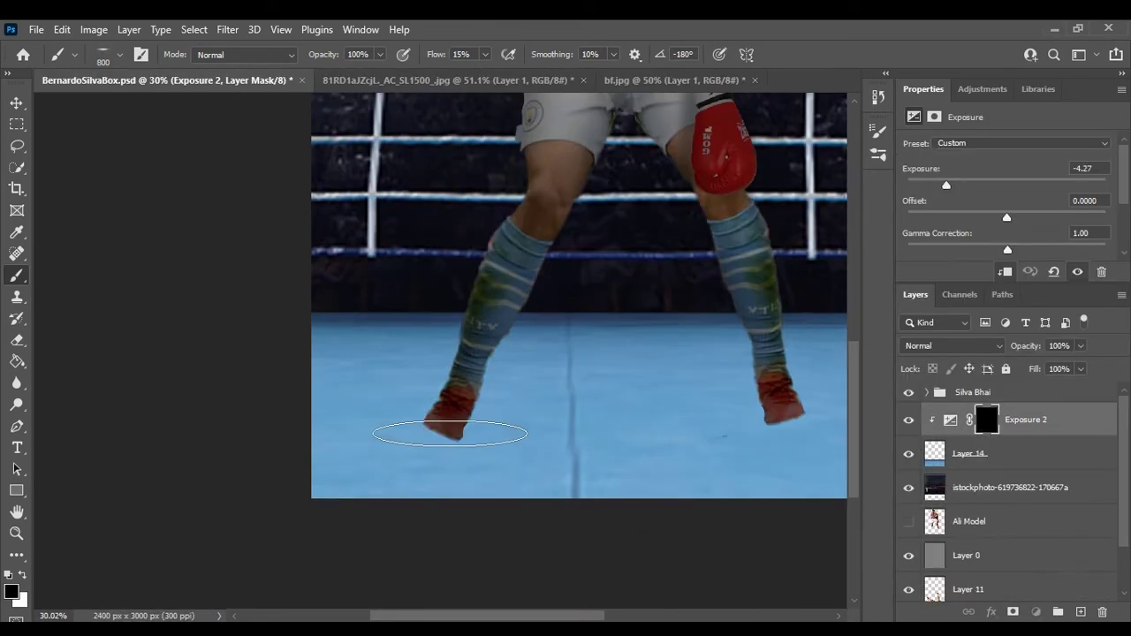
pyautogui.press('x')
pyautogui.moveTo(450, 434); pyautogui.dragTo(478, 434)
pyautogui.hscroll(2, 649, 433)
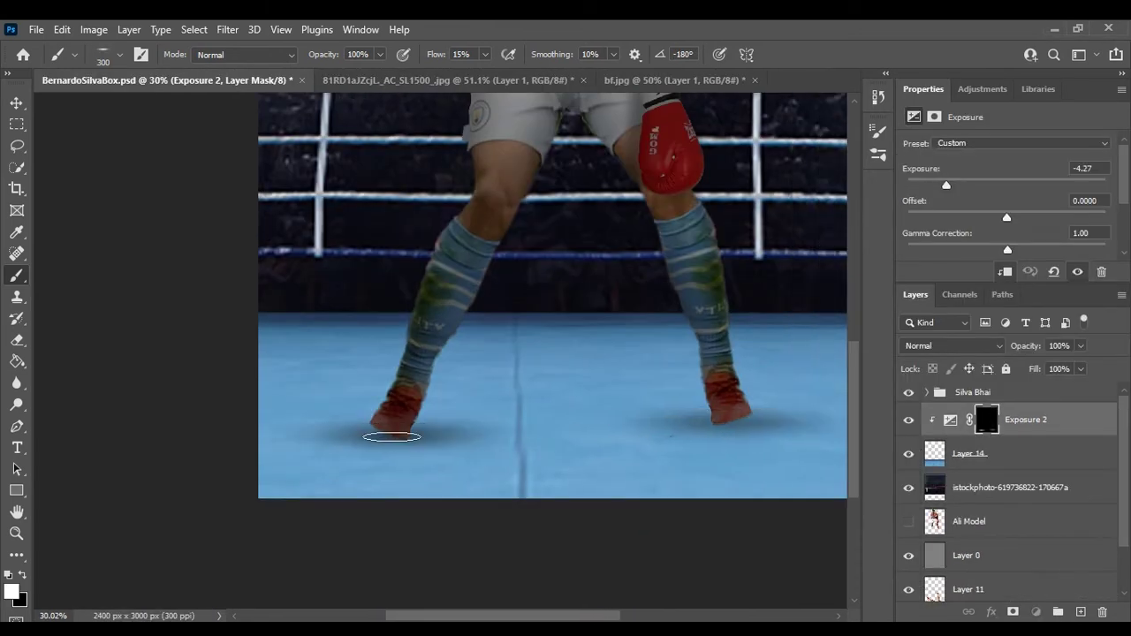
# Step: Combine the ring photo and Layer 14 into one smart object with a clipped Curves layer
pyautogui.scroll(-3, 636, 398)
pyautogui.scroll(-1, 636, 398)
pyautogui.scroll(1, 636, 397)
pyautogui.click(1061, 484)
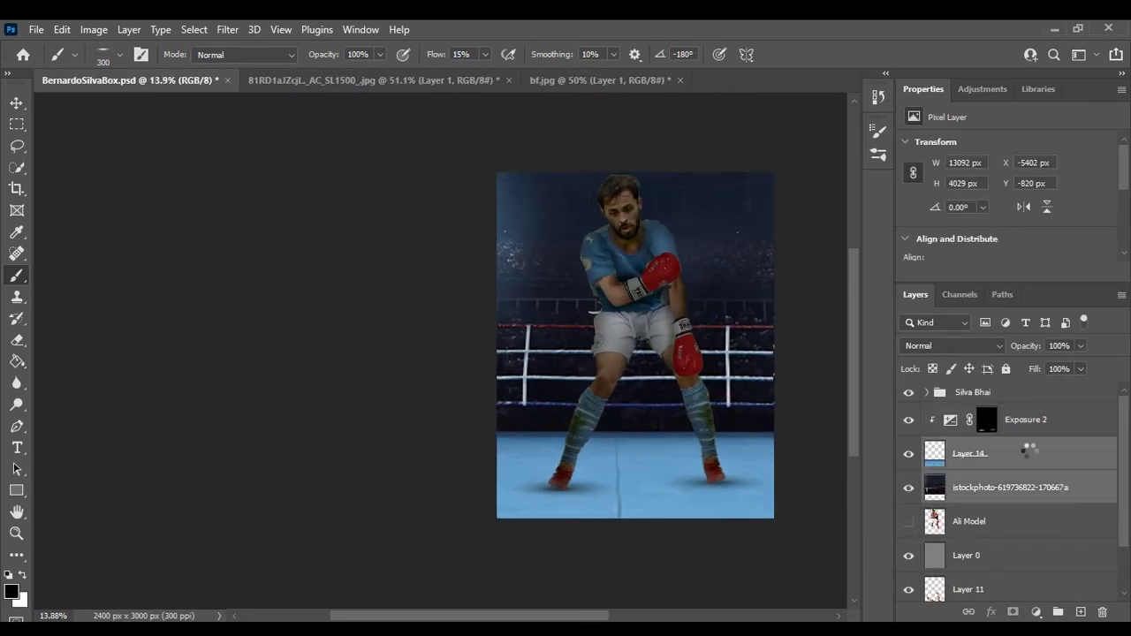
pyautogui.hotkey('ctrl', 'e')
pyautogui.click(1036, 612)
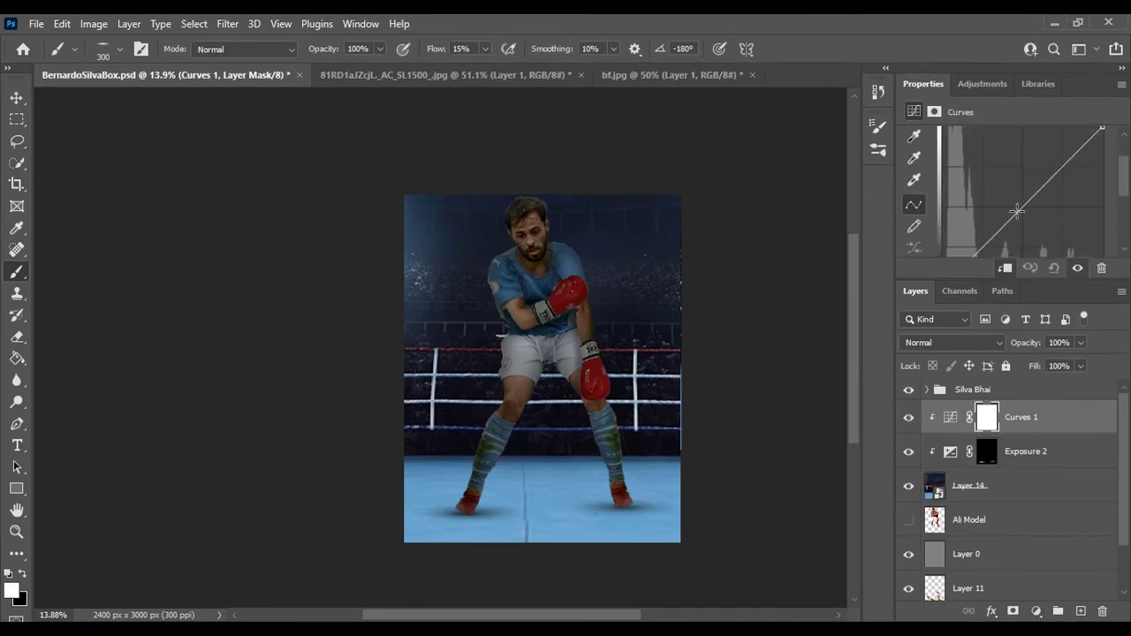
# Step: Paint a broad, darker floor shadow around the feet with a large soft white brush
pyautogui.hotkey('alt', '[')
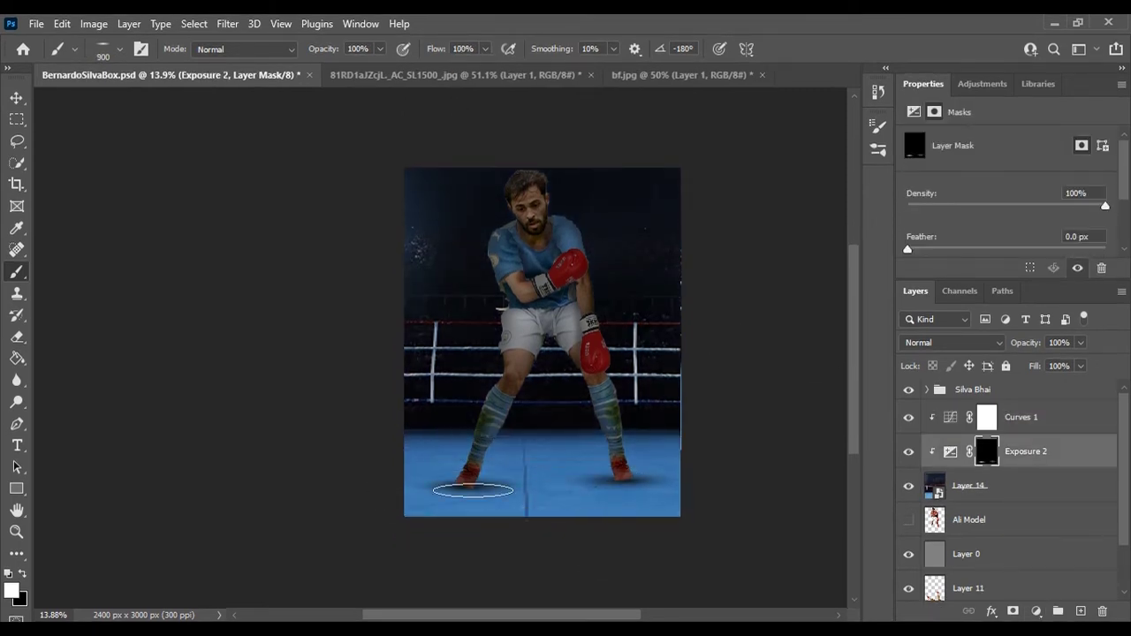
pyautogui.press('x')
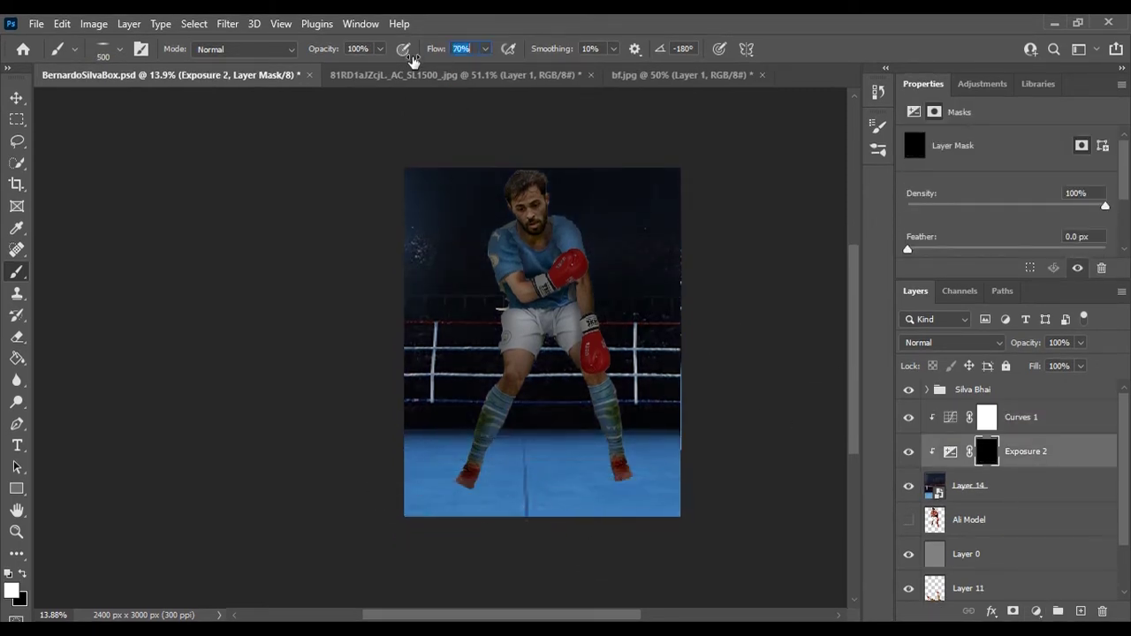
pyautogui.press(']')
pyautogui.press(']')
pyautogui.press(']')
pyautogui.click(541, 478)
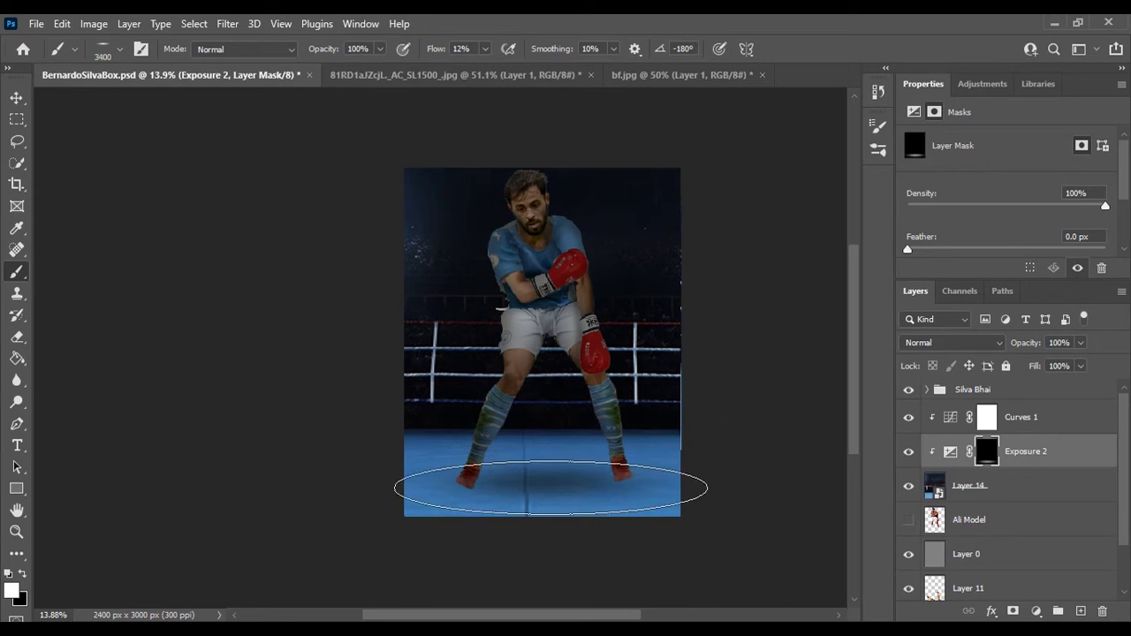
pyautogui.press('[')
pyautogui.press('[')
pyautogui.press('[')
pyautogui.hotkey('shift', '3')
pyautogui.hotkey('shift', '4')
pyautogui.press(']')
pyautogui.press(']')
pyautogui.press(']')
pyautogui.scroll(-2, 543, 538)
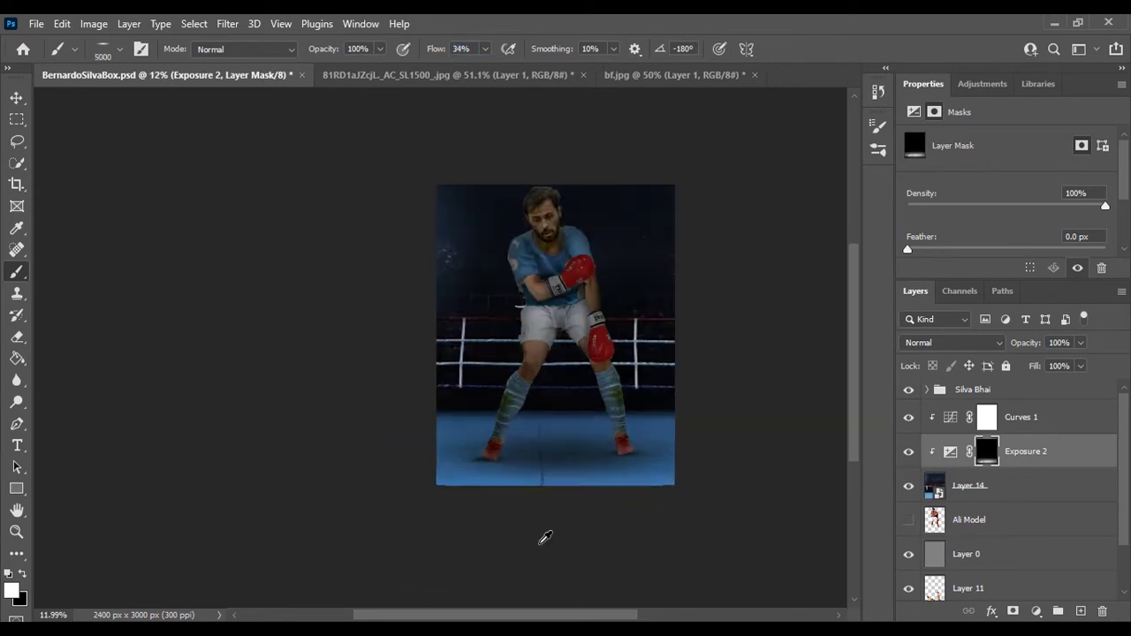
pyautogui.scroll(2, 531, 442)
pyautogui.click(1043, 389)
# Step: Brighten a diagonal light beam across the player's right side with Exposure 3 at +2.71
pyautogui.press('l')
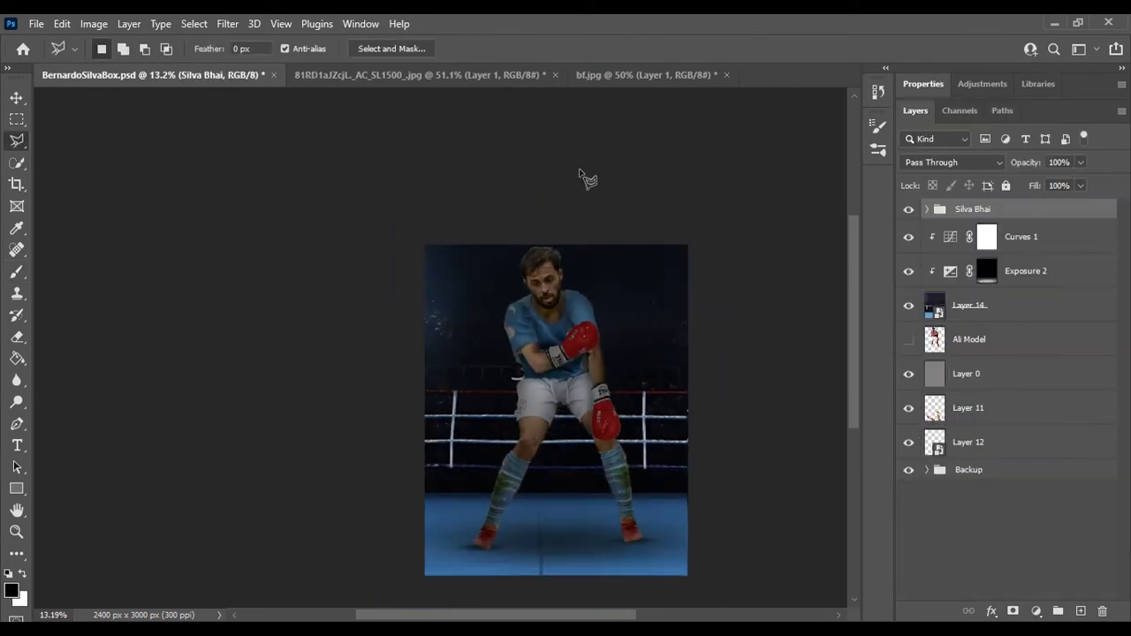
pyautogui.moveTo(1010, 182); pyautogui.dragTo(1048, 182)
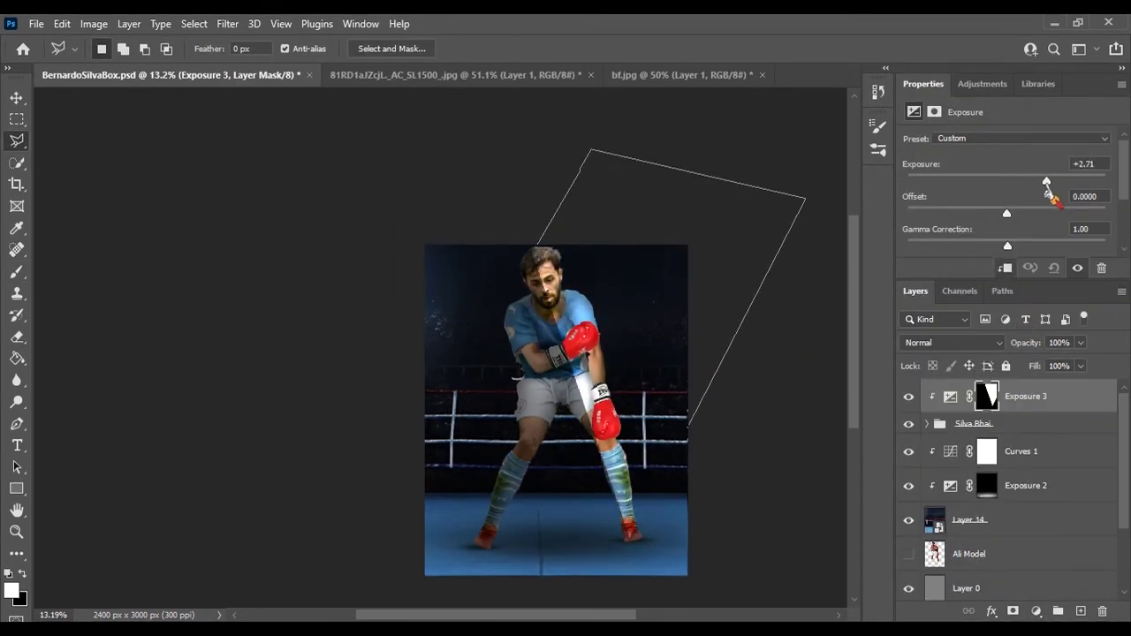
pyautogui.press('b')
pyautogui.press('Return')
pyautogui.press('[')
pyautogui.press('[')
pyautogui.press('[')
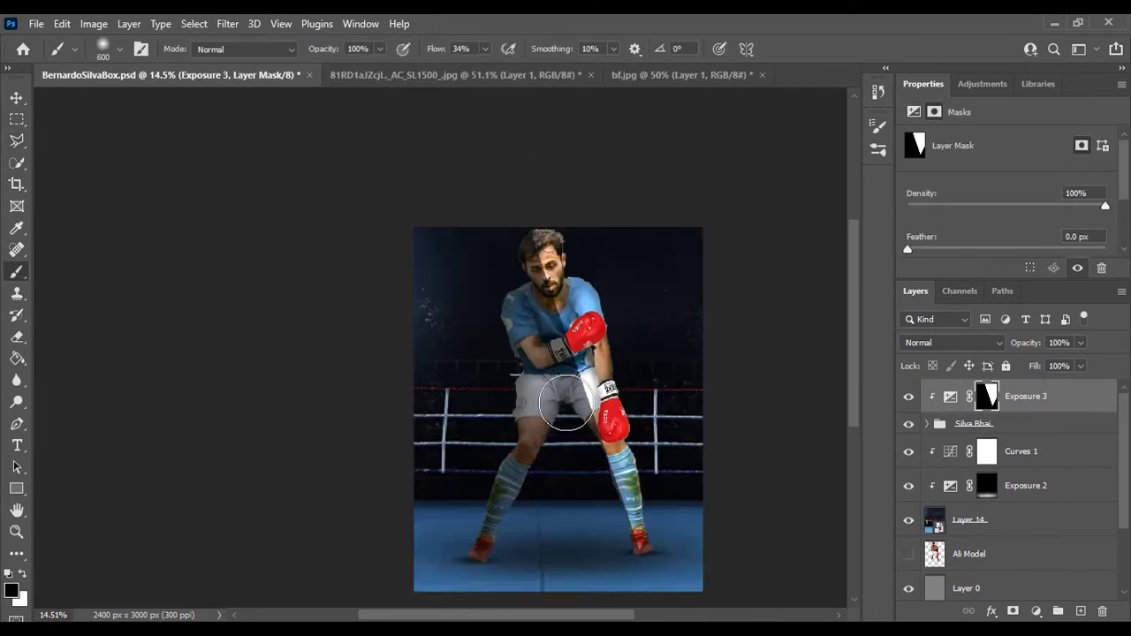
pyautogui.scroll(4, 548, 266)
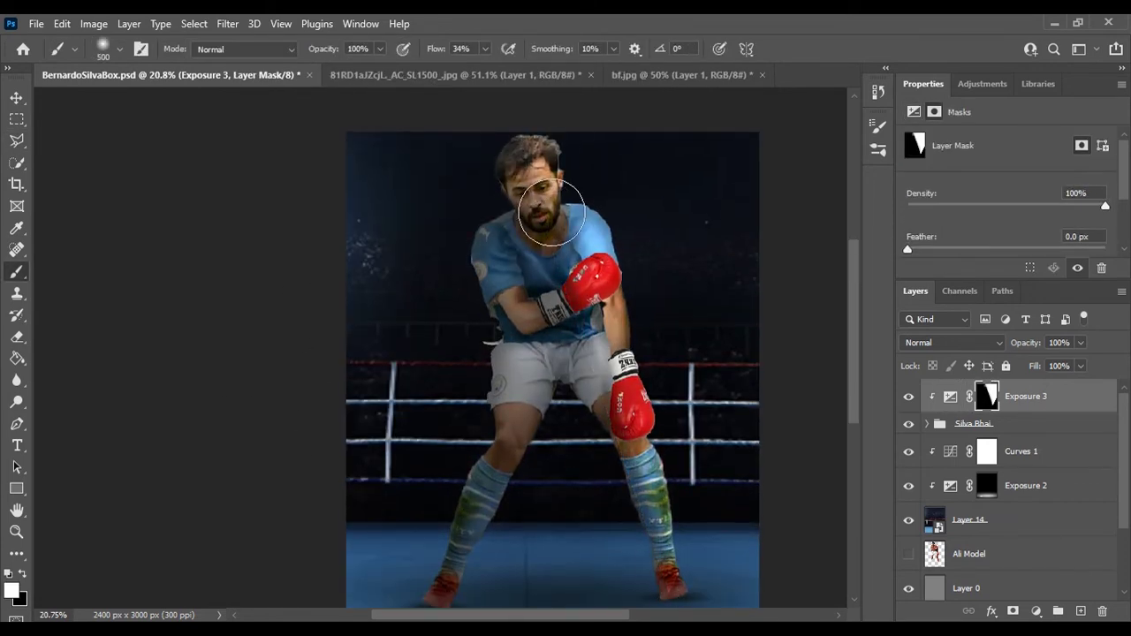
pyautogui.scroll(-3, 671, 425)
pyautogui.click(951, 396)
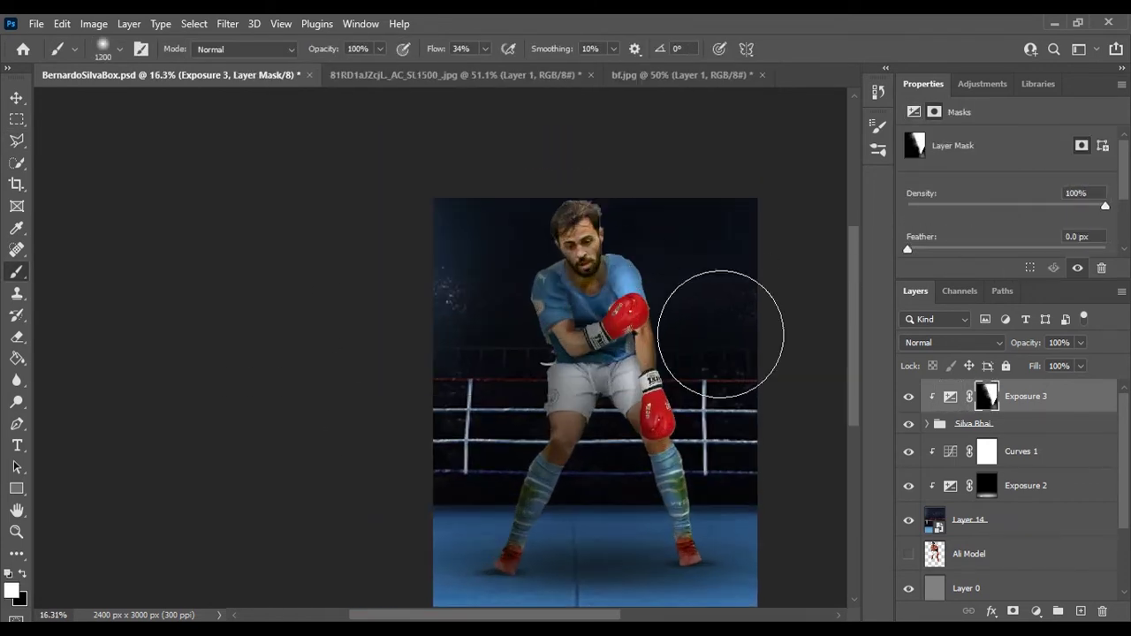
# Step: Touch up the Exposure 1 copy shading masks (copies 9, 2, 8), then select the Curves 1 background layer
pyautogui.hotkey('alt', '[')
pyautogui.hotkey('alt', '[')
pyautogui.hotkey('alt', '[')
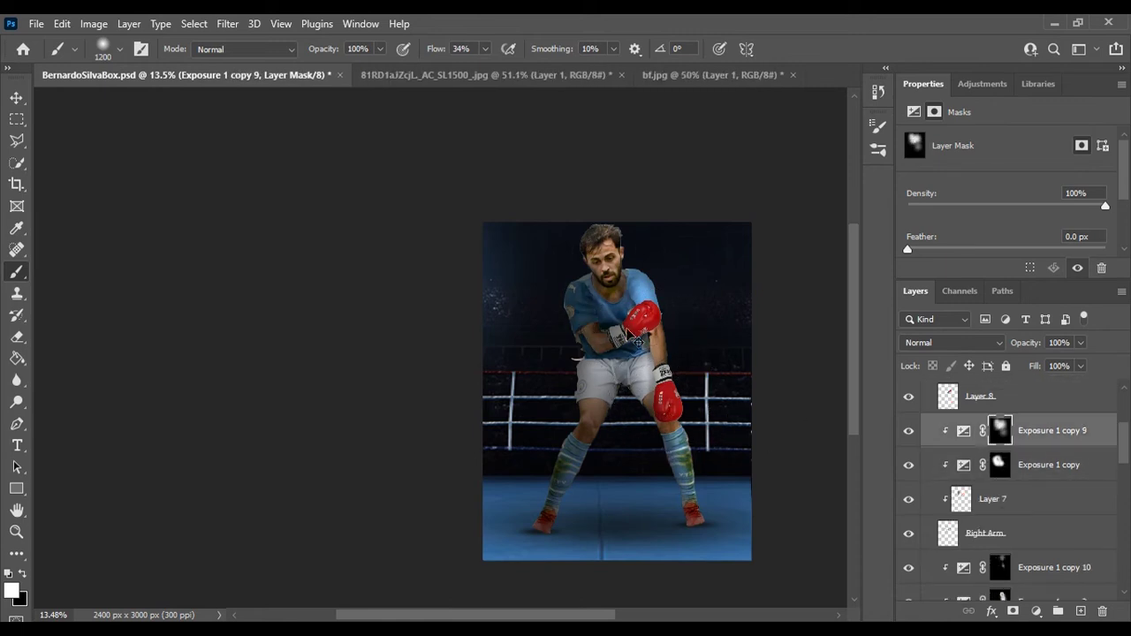
pyautogui.hotkey('alt', '[')
pyautogui.hotkey('alt', '[')
pyautogui.hotkey('alt', '[')
pyautogui.hotkey('alt', '[')
pyautogui.hotkey('alt', '[')
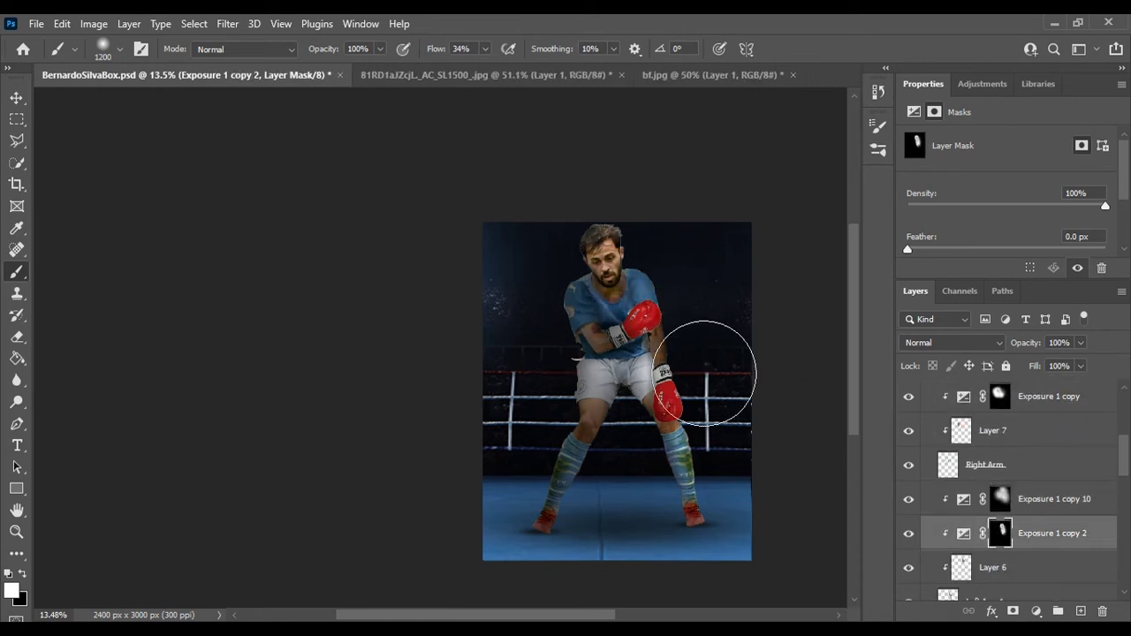
pyautogui.hotkey('alt', '[')
pyautogui.hotkey('alt', '[')
pyautogui.hotkey('alt', '[')
pyautogui.hotkey('alt', '[')
pyautogui.hotkey('alt', '[')
pyautogui.hotkey('alt', '[')
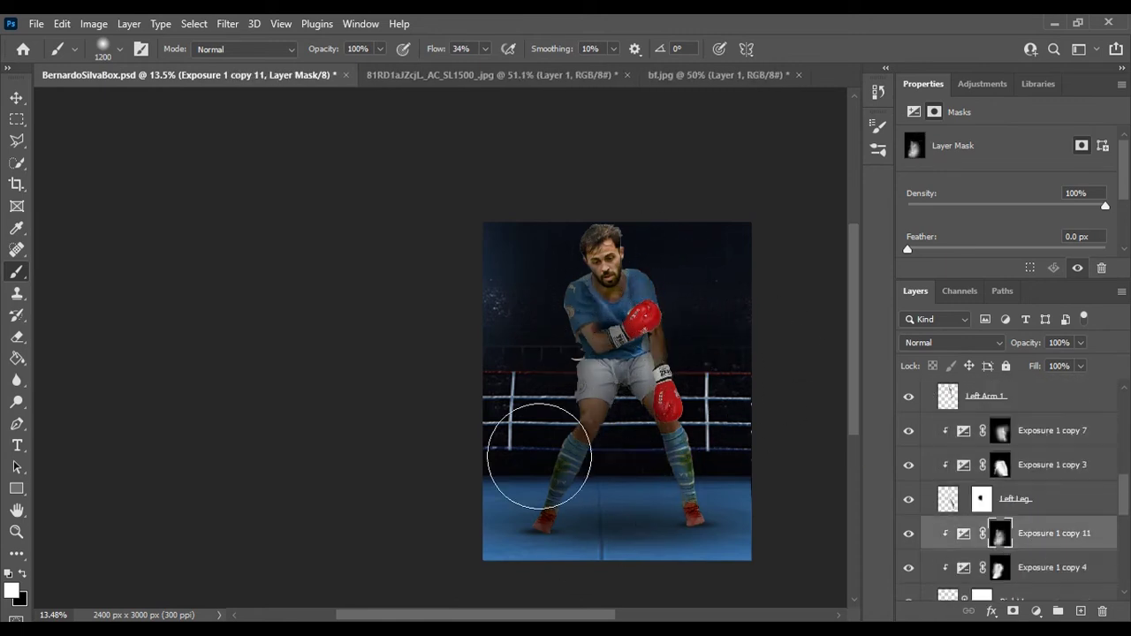
pyautogui.hotkey('alt', '[')
pyautogui.scroll(-2, 966, 451)
pyautogui.scroll(-1, 696, 428)
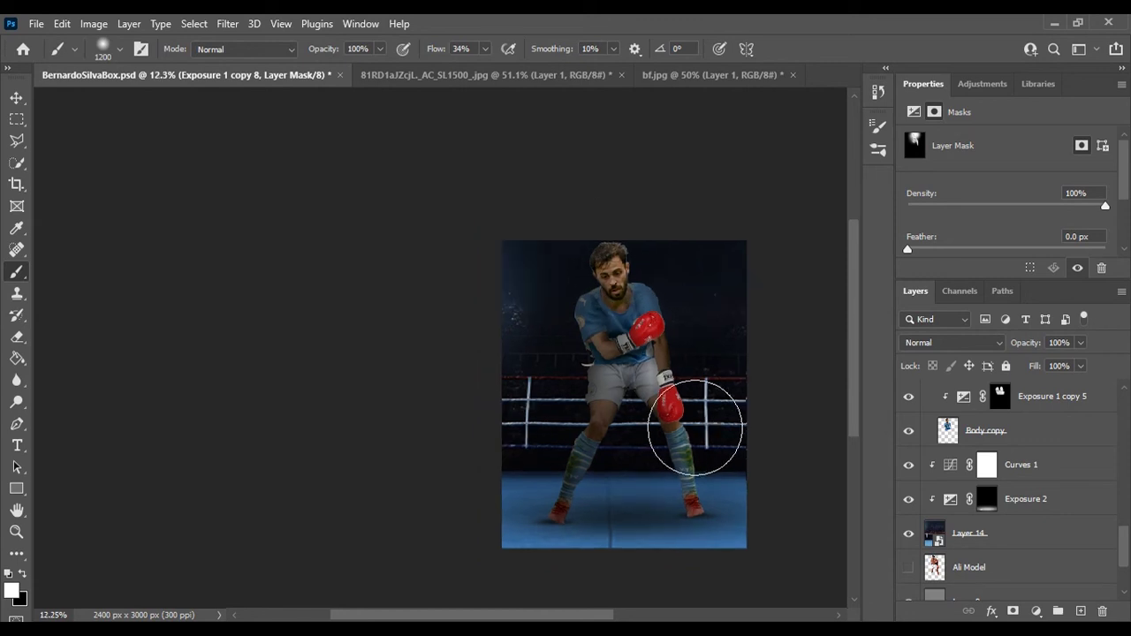
pyautogui.click(926, 423)
pyautogui.click(950, 451)
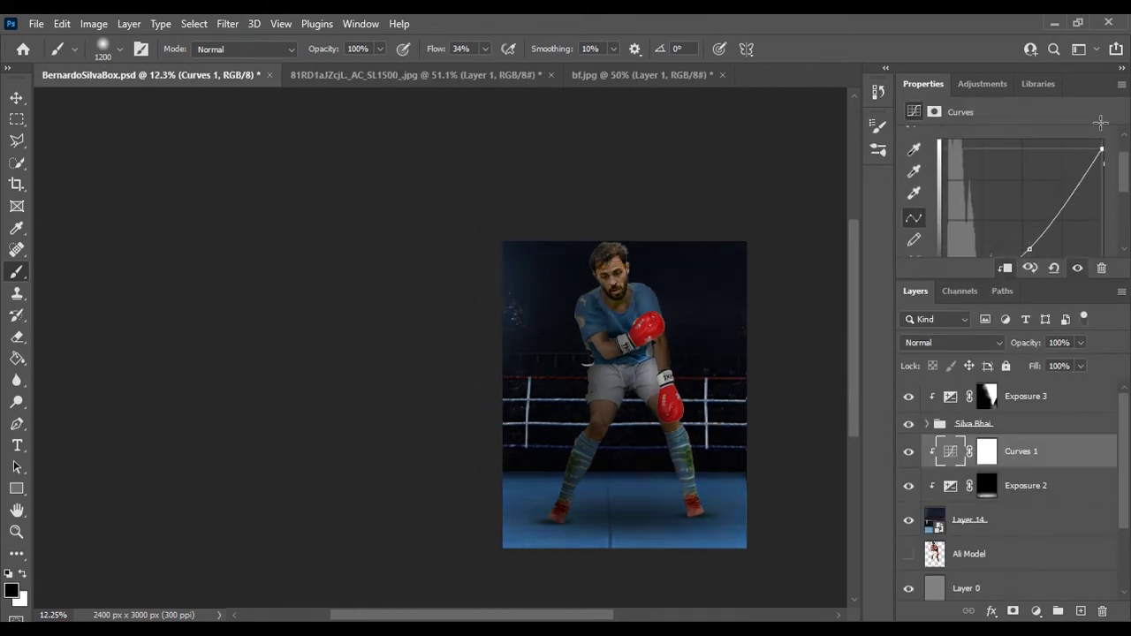
# Step: Pull the Curves 1 point down to darken the ring, and deepen the floor toward the bottom edge
pyautogui.moveTo(1025, 203); pyautogui.dragTo(1046, 155)
pyautogui.scroll(1, 715, 567)
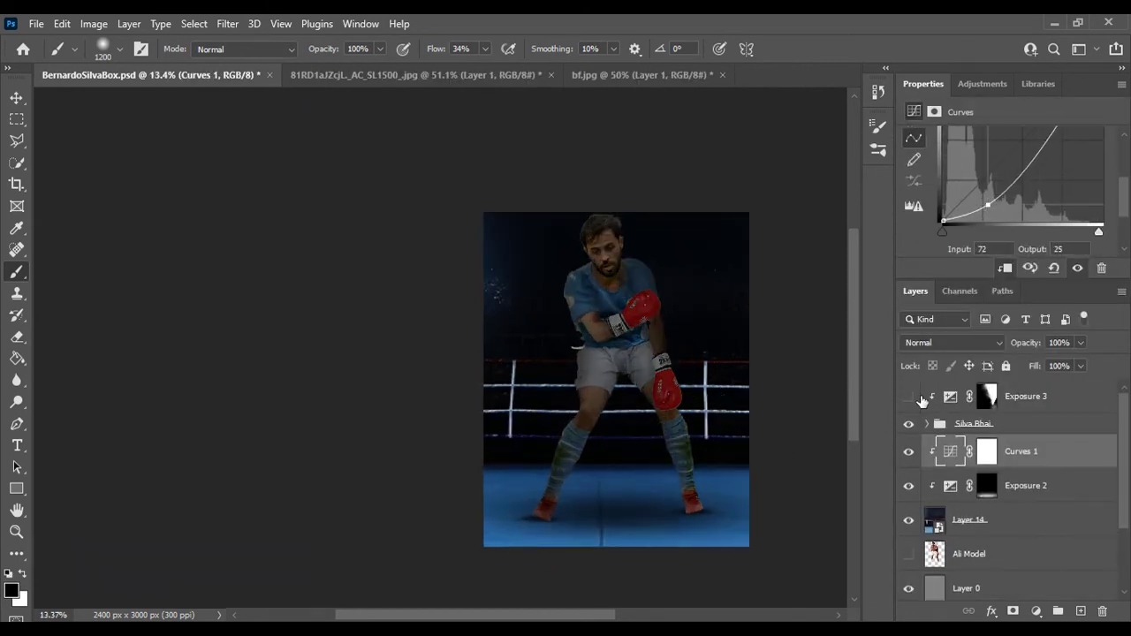
pyautogui.click(939, 402)
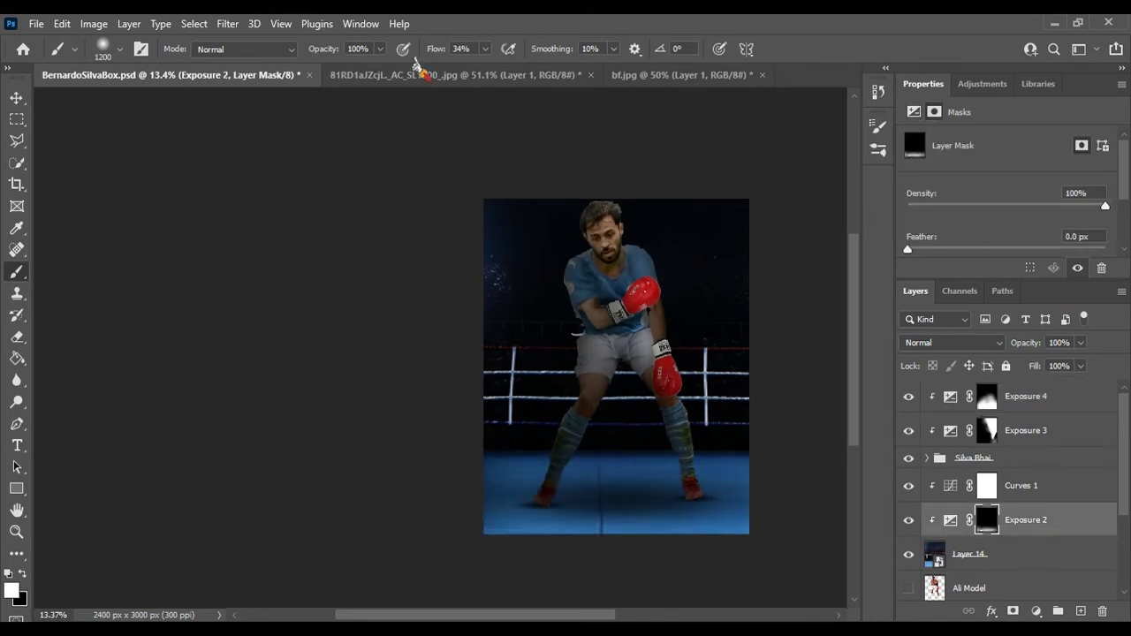
pyautogui.moveTo(506, 511); pyautogui.dragTo(497, 568)
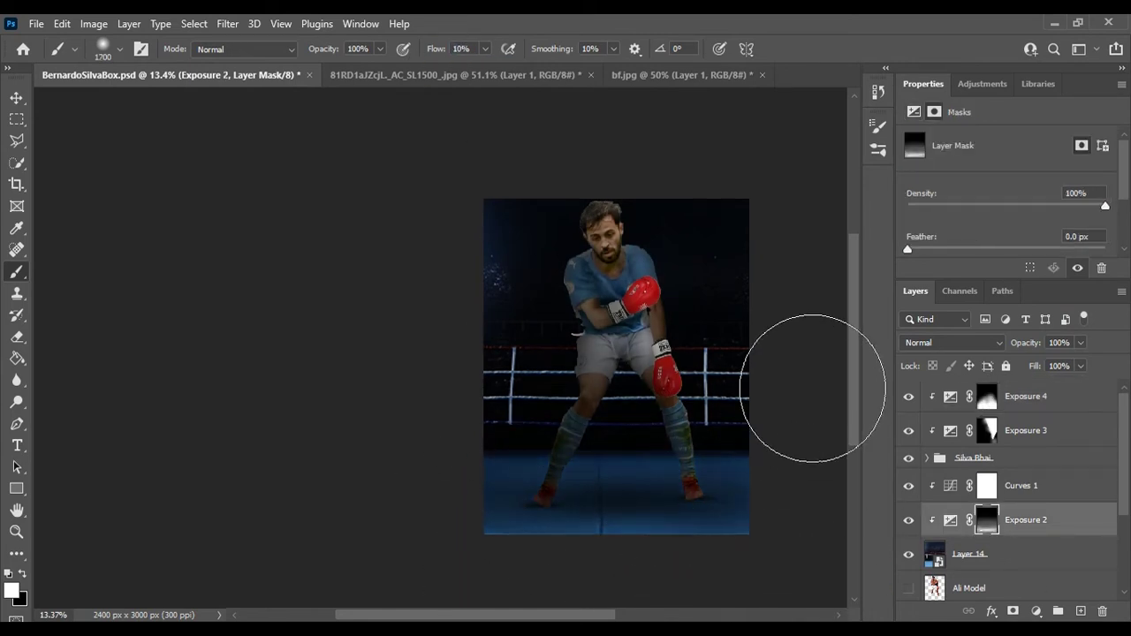
# Step: Place the Manchester City badge and distort it into perspective on the ring floor
pyautogui.scroll(-2, 632, 449)
pyautogui.click(987, 451)
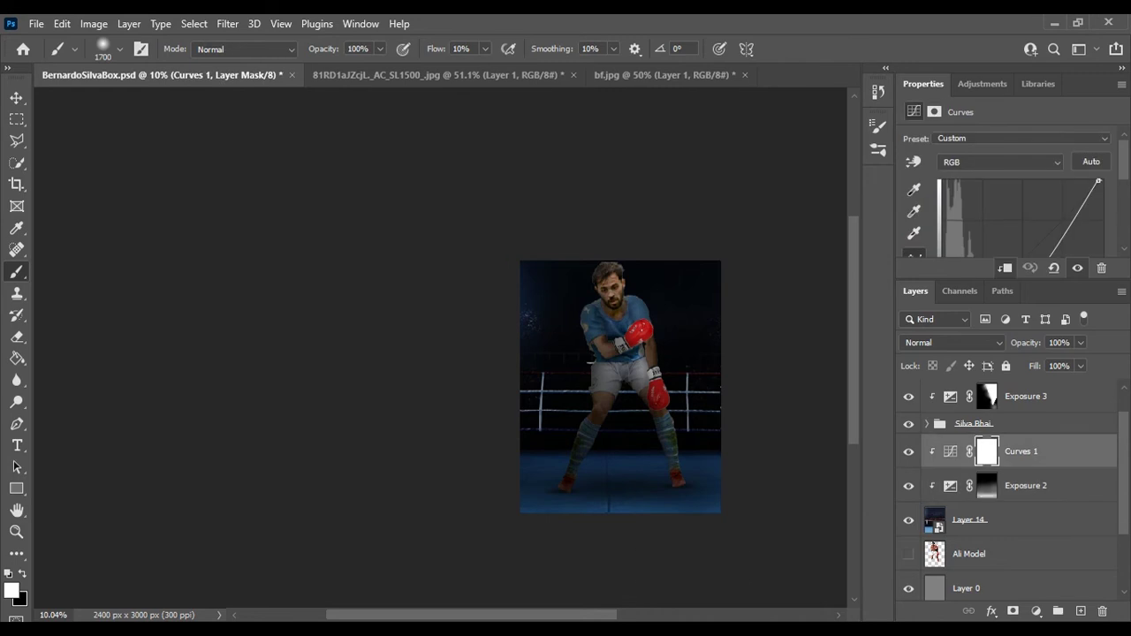
pyautogui.moveTo(619, 262)
pyautogui.mouseDown()
pyautogui.moveTo(751, 318)
pyautogui.moveTo(721, 460)
pyautogui.mouseUp()
# Step: Commit the badge, blend it with Multiply, and clip it beneath Exposure 2 at 47% opacity
pyautogui.press('Return')
pyautogui.click(953, 342)
pyautogui.moveTo(1049, 448); pyautogui.dragTo(1025, 509)
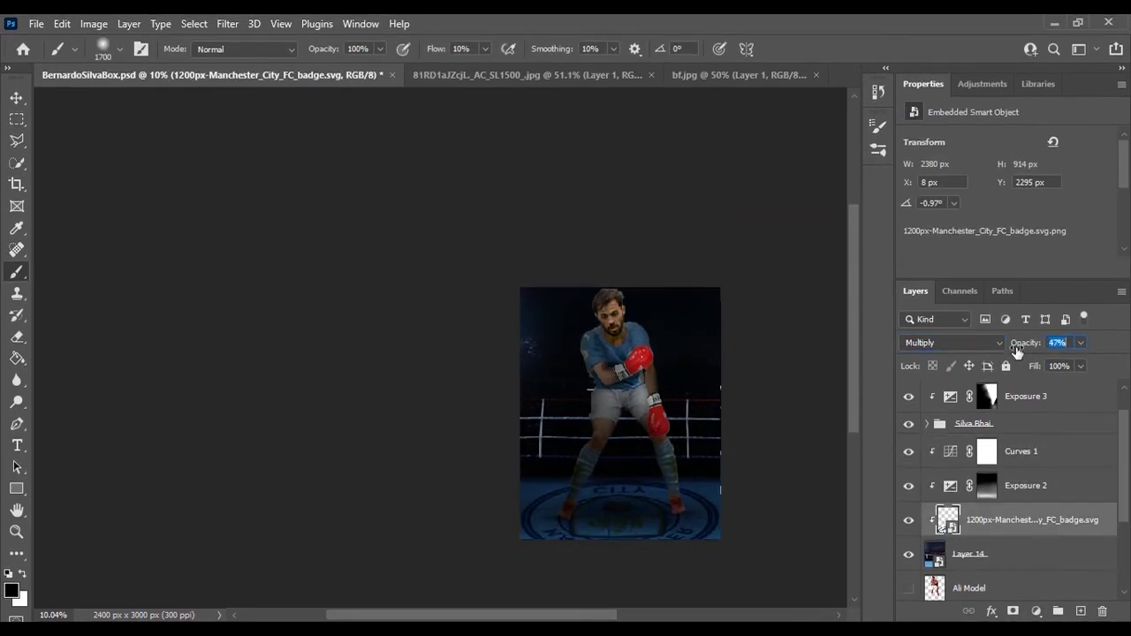
# Step: Add Exposure 5, paint its mask over the face and torso, and lower its exposure
pyautogui.scroll(2, 758, 434)
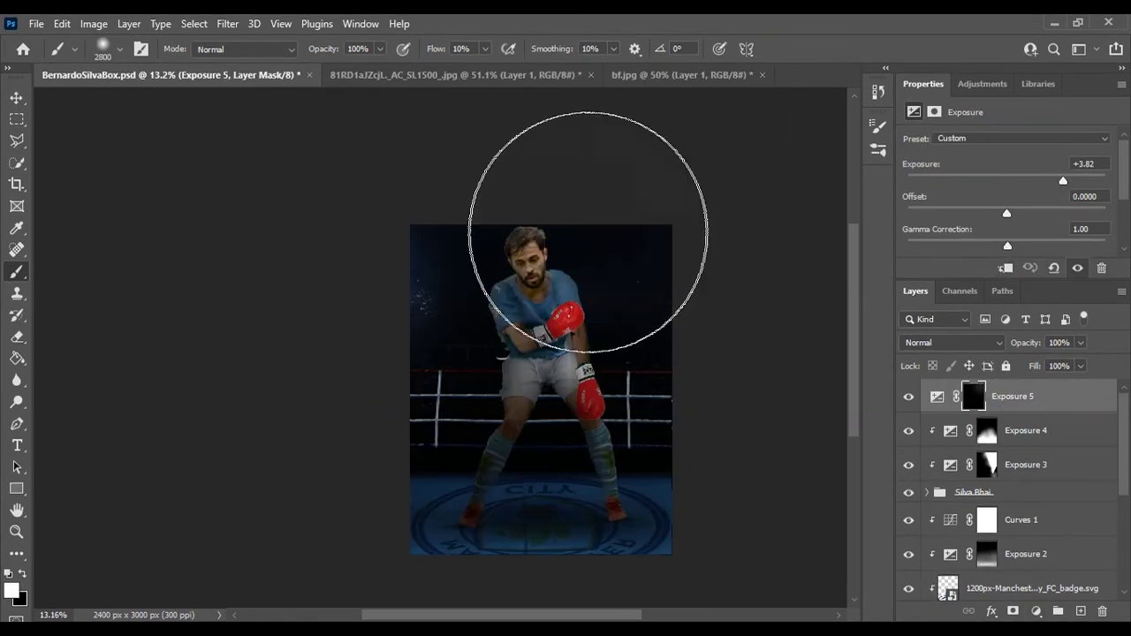
pyautogui.moveTo(588, 232); pyautogui.dragTo(485, 156)
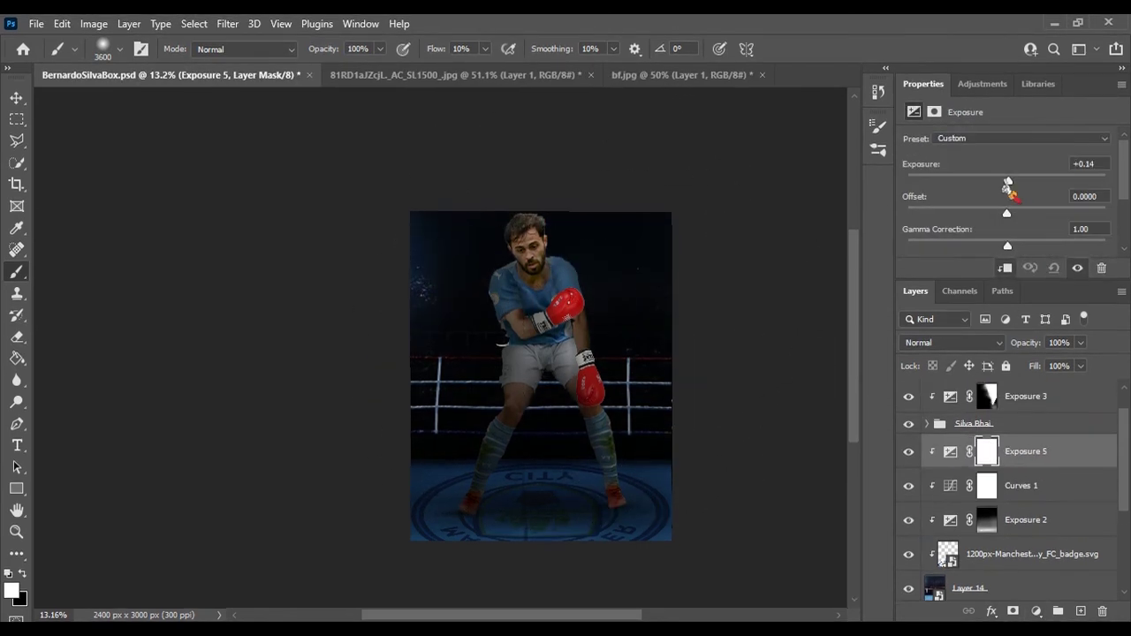
pyautogui.moveTo(1008, 183); pyautogui.dragTo(980, 183)
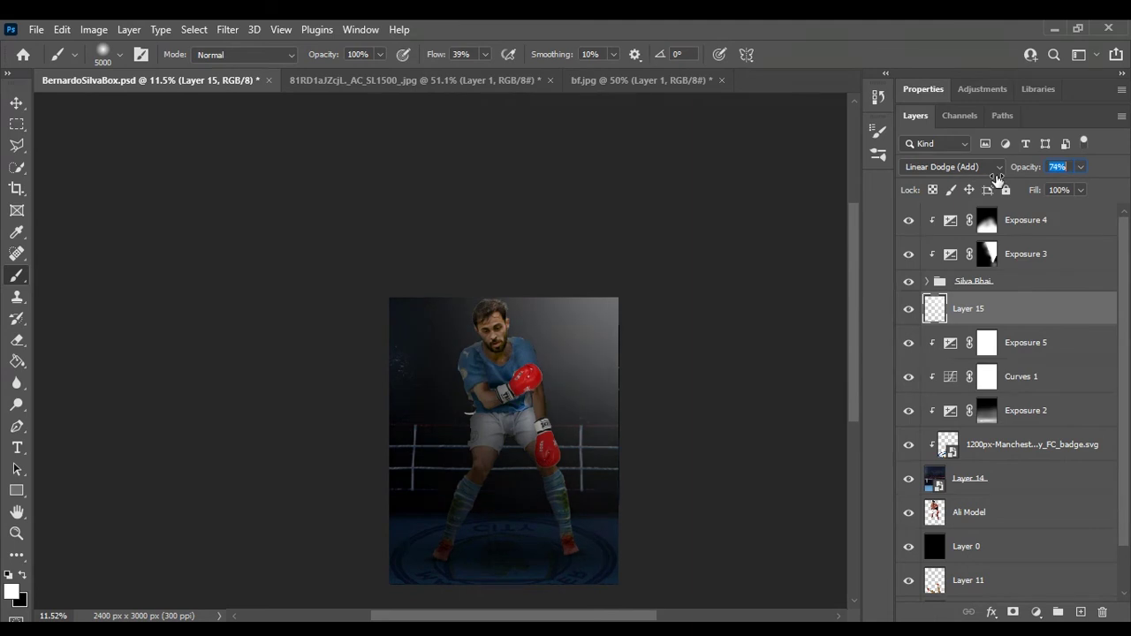
# Step: Paint +2.71 Exposure 6 rim light along the edges of the player's leg and forearm
pyautogui.scroll(5, 573, 472)
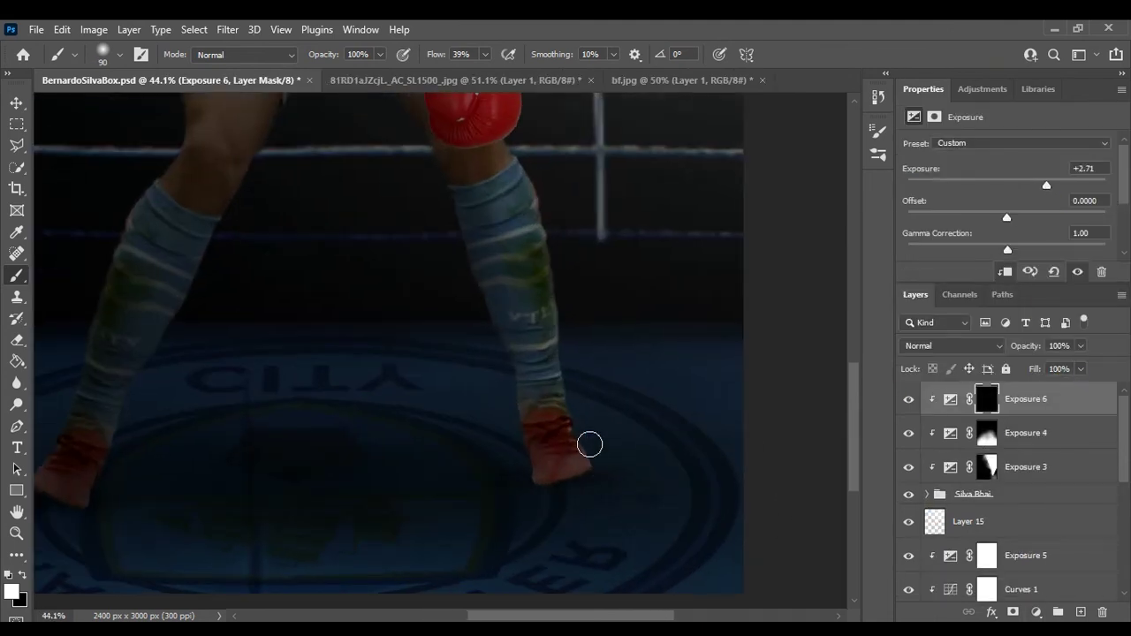
pyautogui.moveTo(553, 246); pyautogui.dragTo(545, 199)
pyautogui.scroll(6, 545, 199)
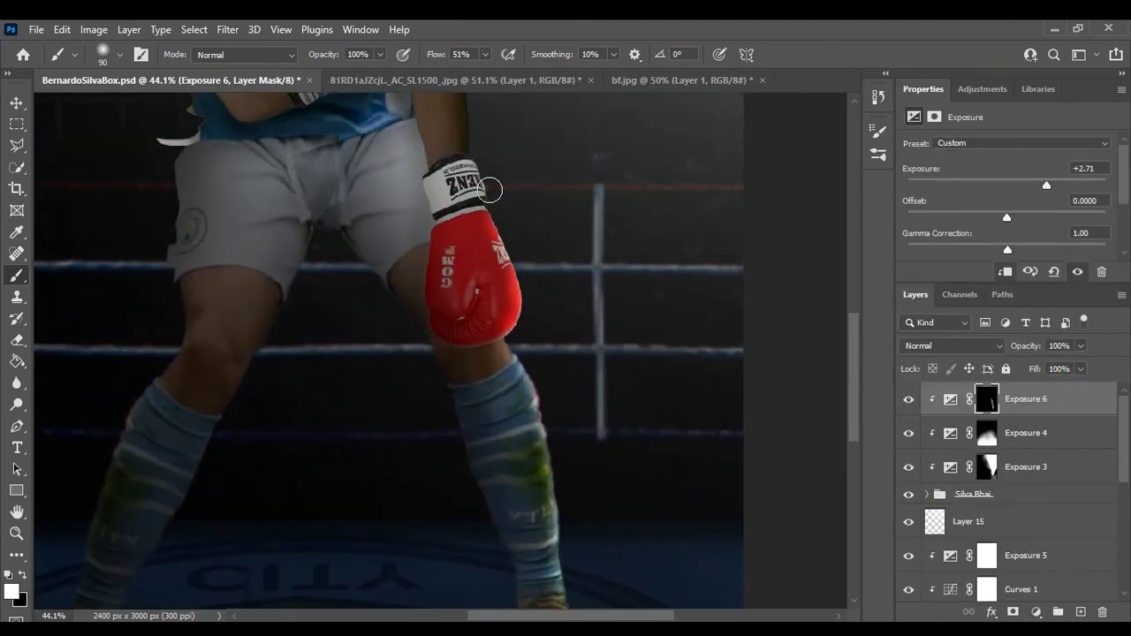
pyautogui.moveTo(467, 301); pyautogui.dragTo(460, 158)
pyautogui.scroll(3, 460, 157)
pyautogui.scroll(2, 344, 118)
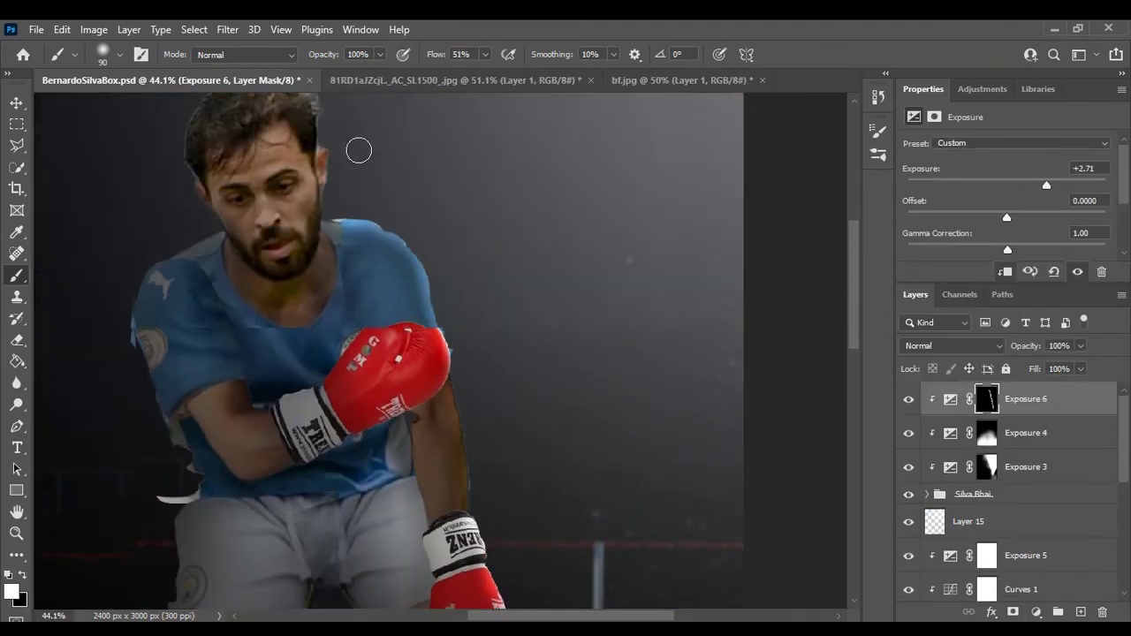
pyautogui.scroll(1, 360, 149)
pyautogui.scroll(-4, 398, 469)
pyautogui.scroll(2, 477, 478)
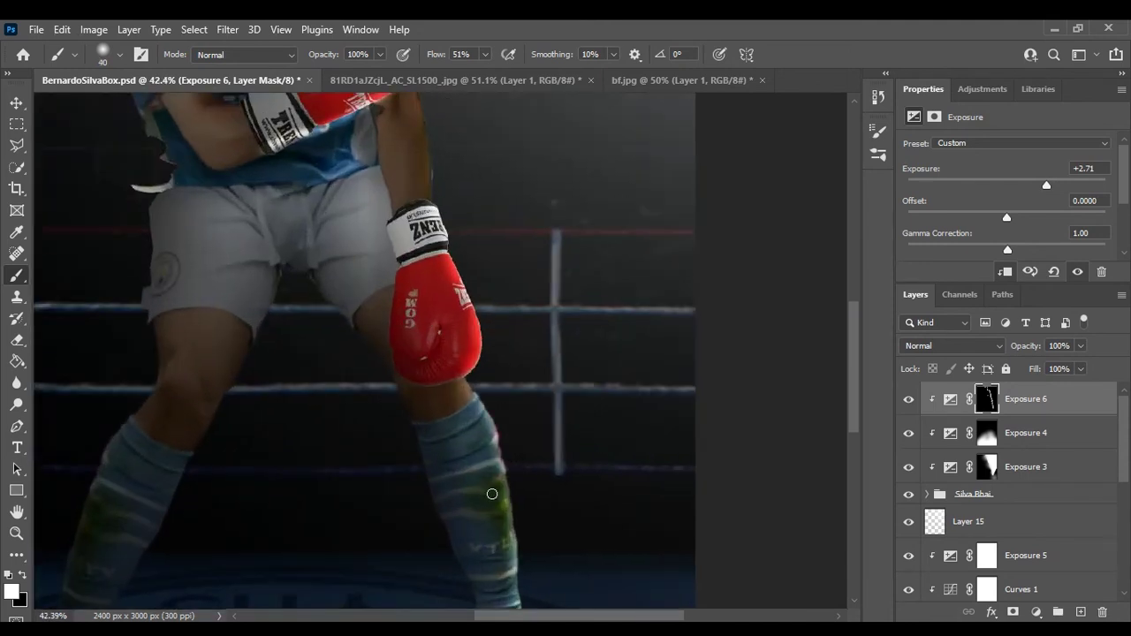
pyautogui.scroll(2, 483, 460)
pyautogui.scroll(1, 482, 448)
pyautogui.scroll(1, 492, 297)
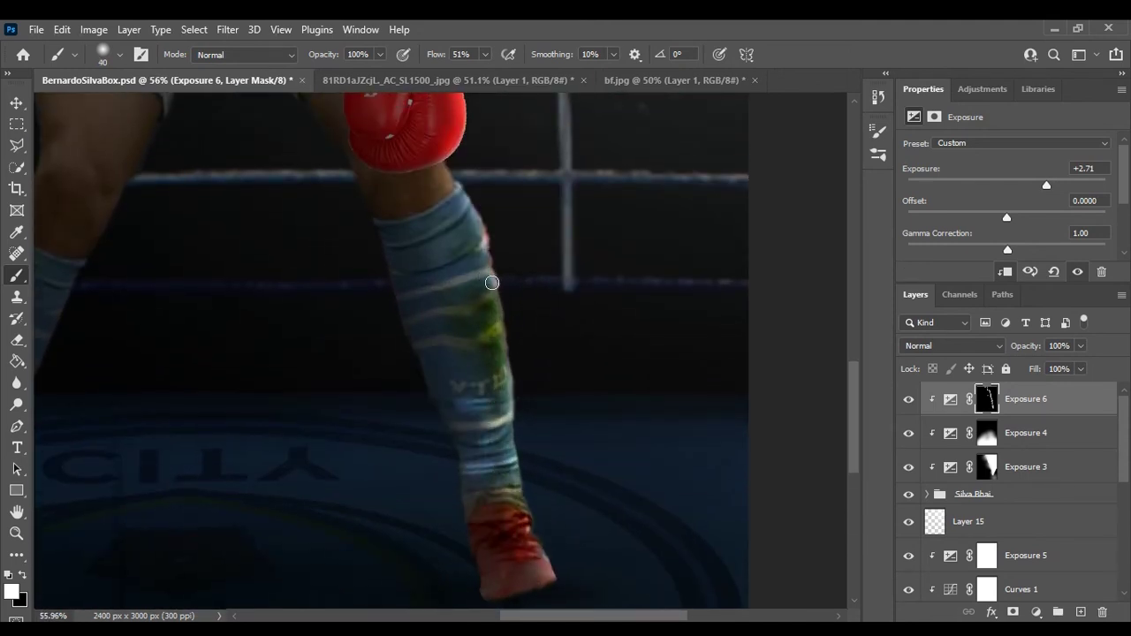
pyautogui.scroll(-3, 457, 184)
pyautogui.scroll(-2, 525, 222)
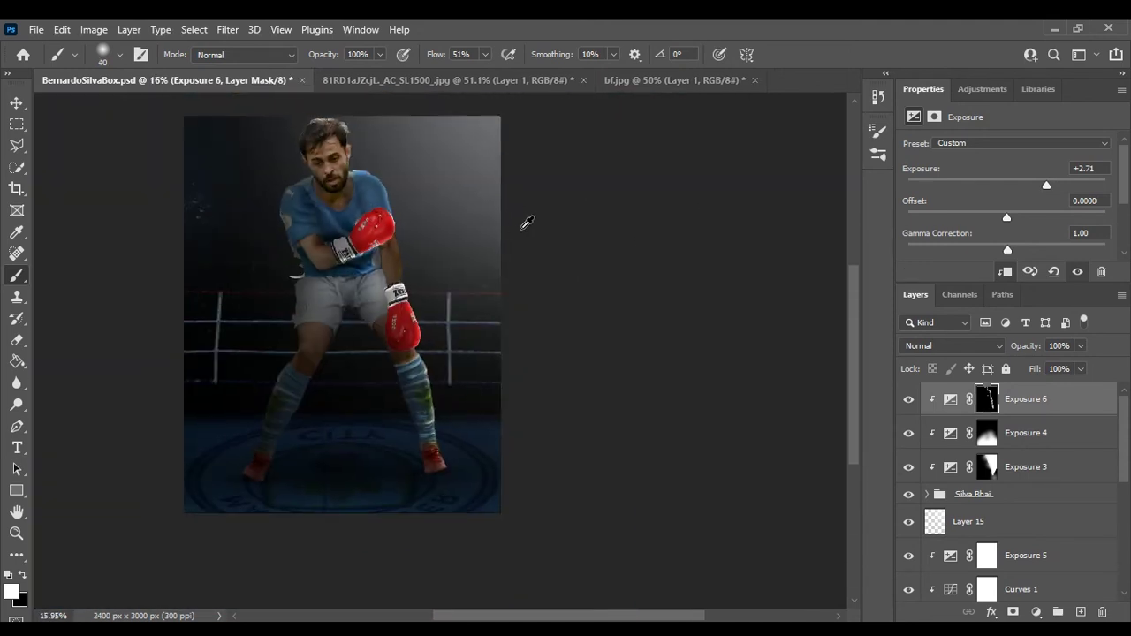
pyautogui.scroll(-1, 435, 217)
# Step: Add a clipped Exposure 7 at -1.03 and a duplicate with an inverted mask
pyautogui.moveTo(967, 186)
pyautogui.mouseDown()
pyautogui.moveTo(1002, 186)
pyautogui.moveTo(991, 185)
pyautogui.mouseUp()
pyautogui.hotkey('ctrl', 'alt', 'g')
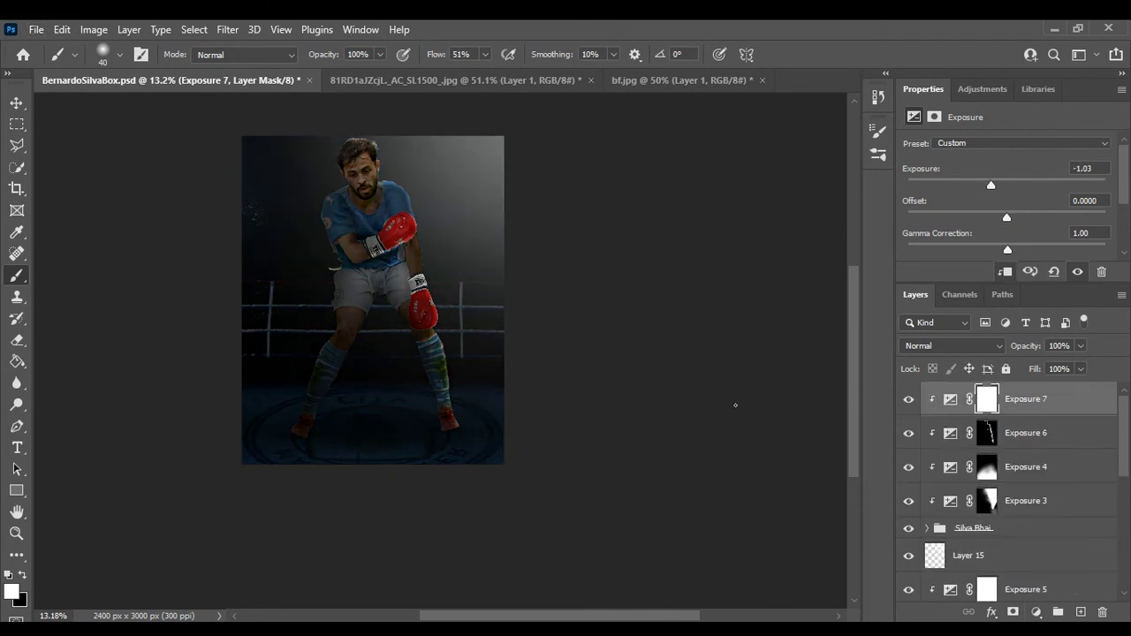
pyautogui.moveTo(1026, 433); pyautogui.dragTo(1056, 423)
pyautogui.hotkey('ctrl', 'i')
# Step: Paint the copy's mask white over both legs to darken them
pyautogui.scroll(2, 347, 563)
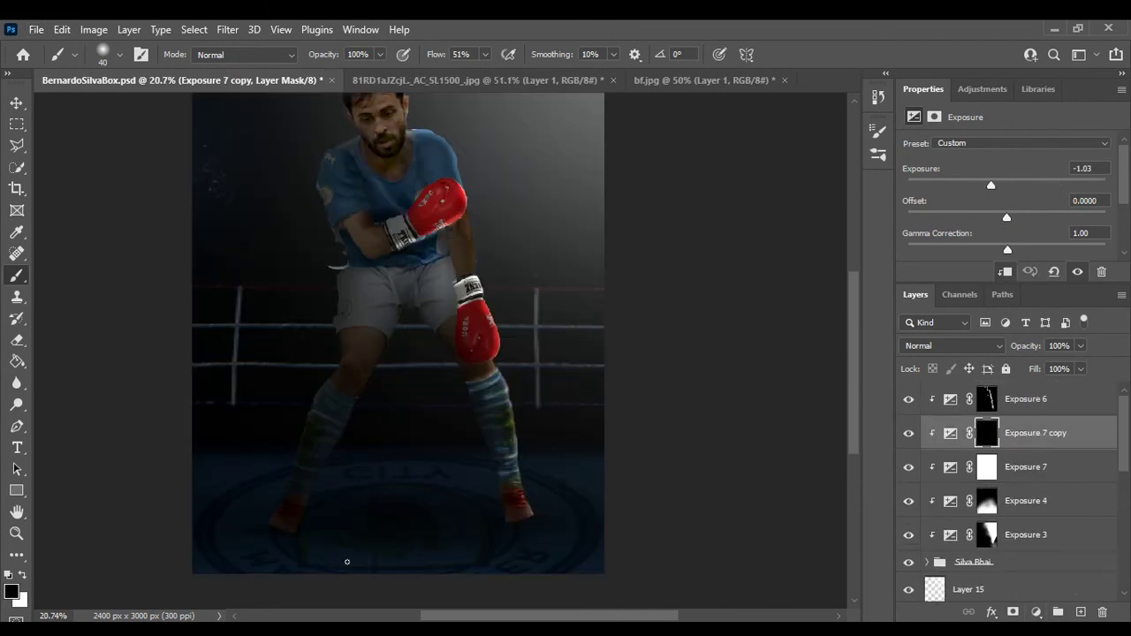
pyautogui.scroll(-1, 278, 457)
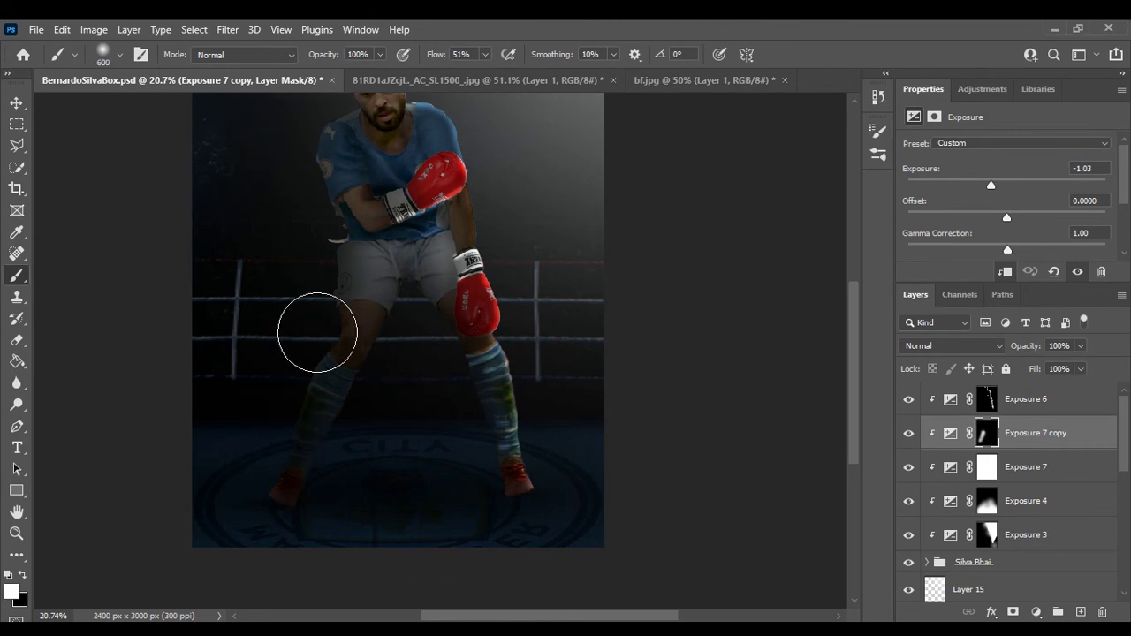
pyautogui.scroll(2, 353, 114)
pyautogui.moveTo(468, 292); pyautogui.dragTo(480, 487)
pyautogui.scroll(-3, 374, 425)
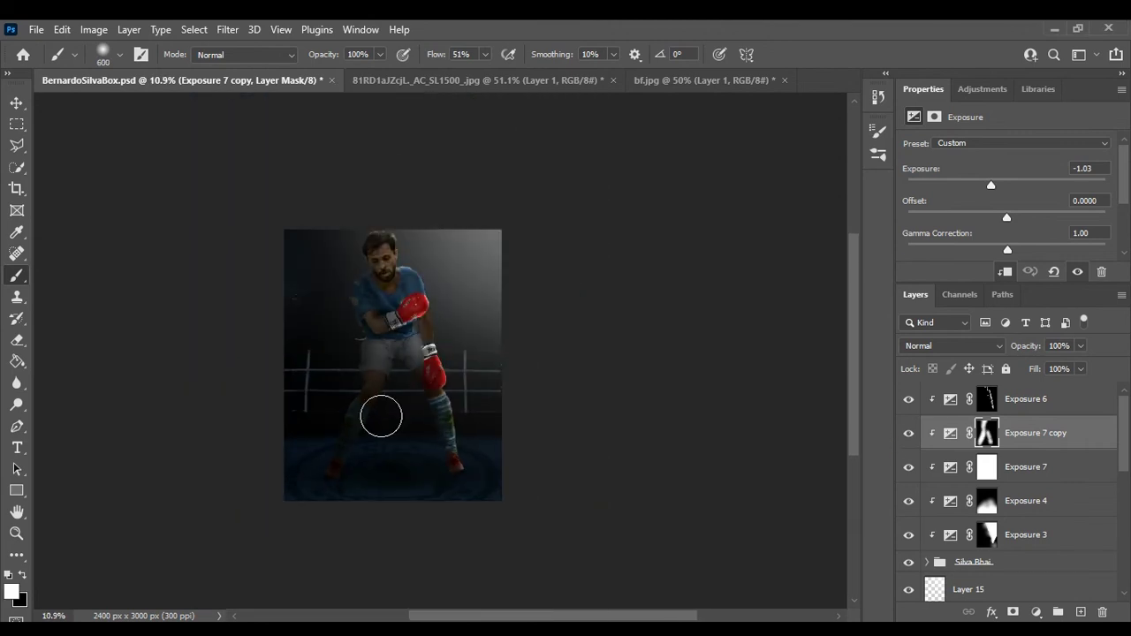
pyautogui.scroll(2, 381, 416)
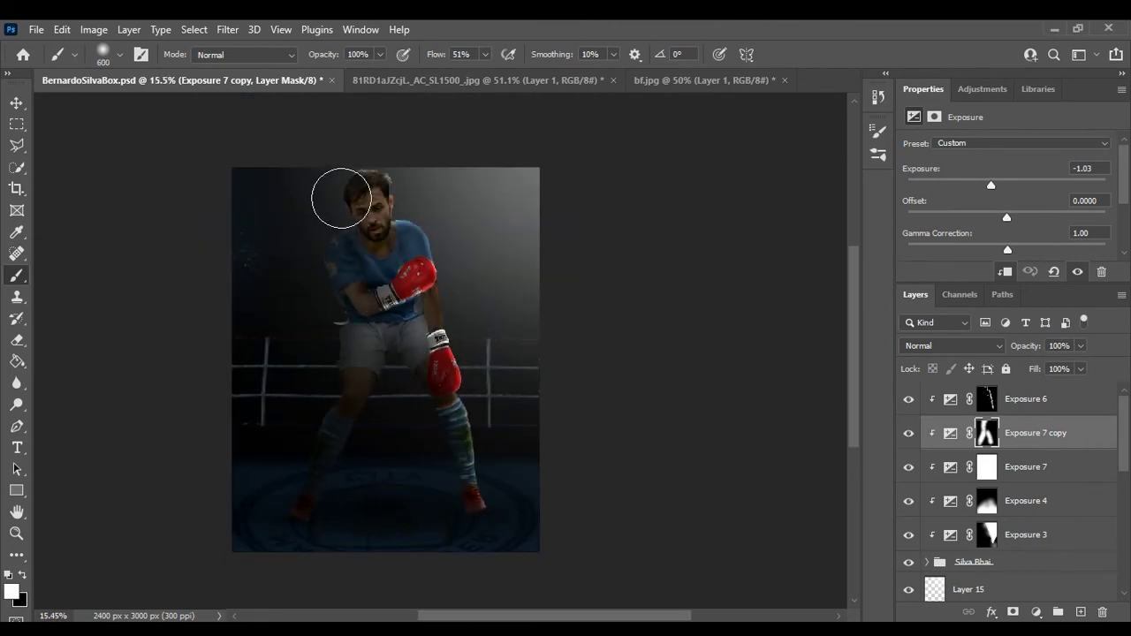
# Step: Smudge the Exposure 6 rim-light mask strokes on the legs and gloves to soften them
pyautogui.click(986, 406)
pyautogui.scroll(3, 398, 398)
pyautogui.rightClick(16, 382)
pyautogui.click(102, 412)
pyautogui.scroll(-1, 490, 480)
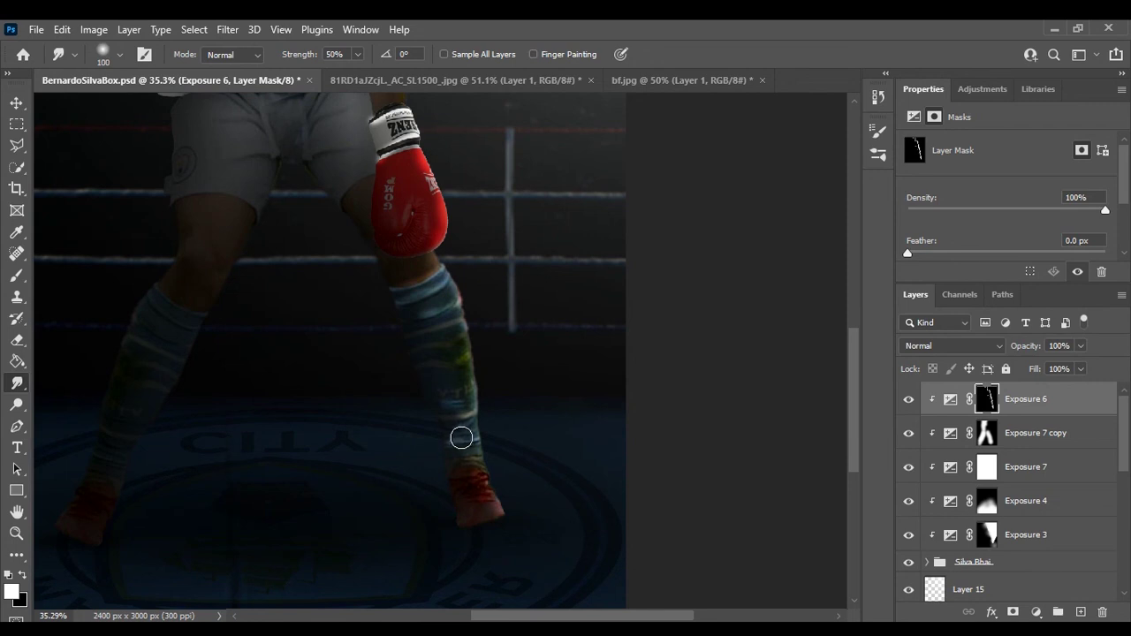
pyautogui.scroll(2, 420, 297)
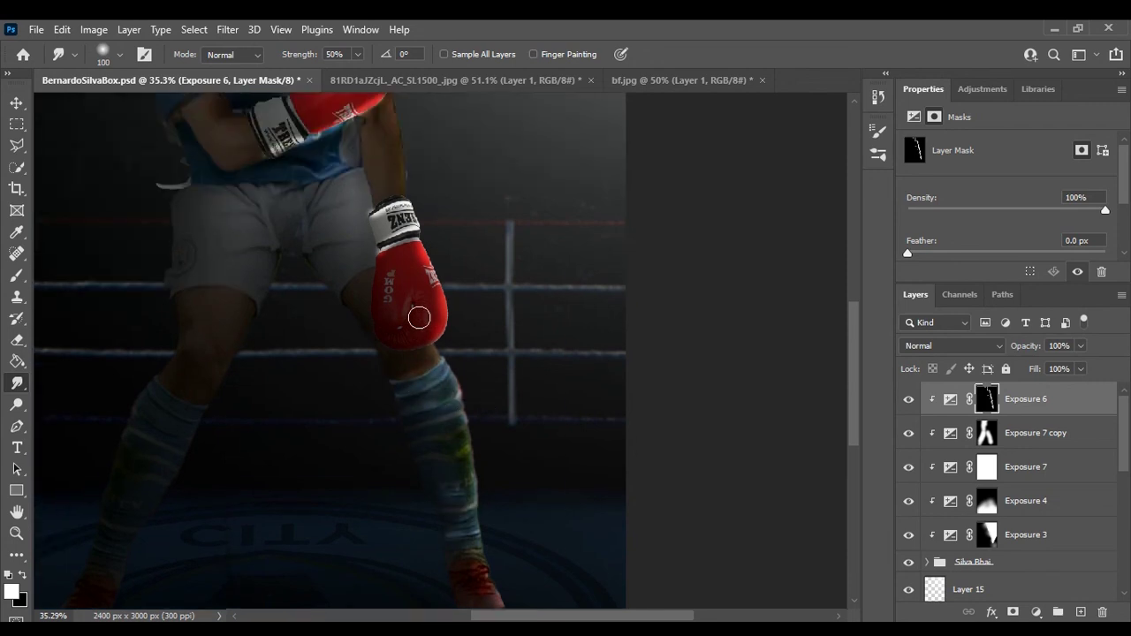
pyautogui.scroll(3, 390, 289)
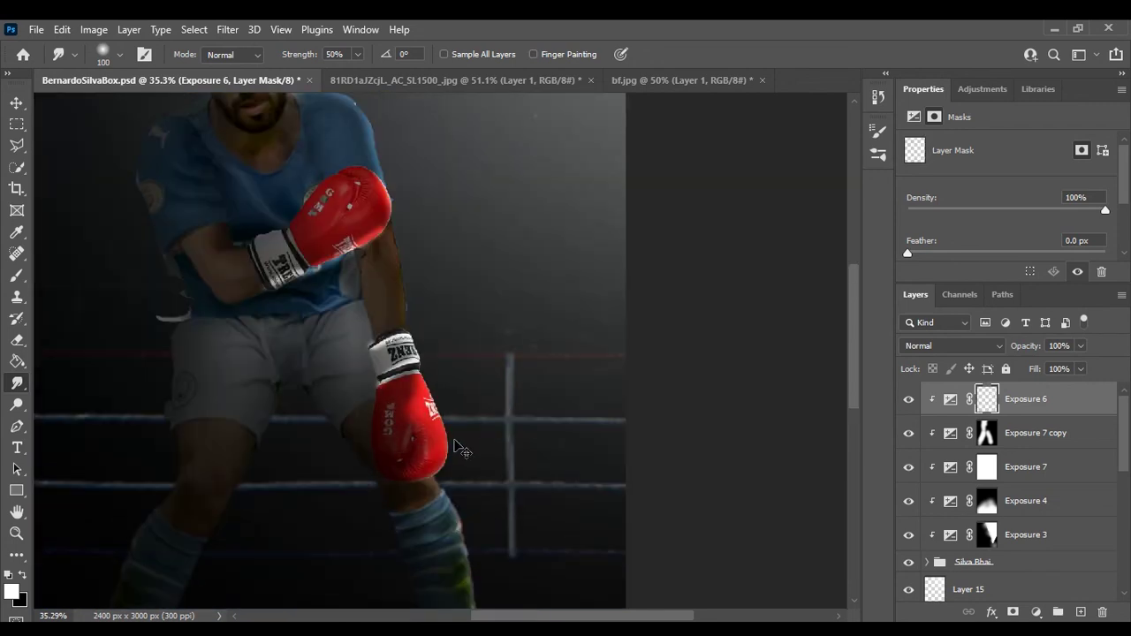
pyautogui.scroll(1, 371, 247)
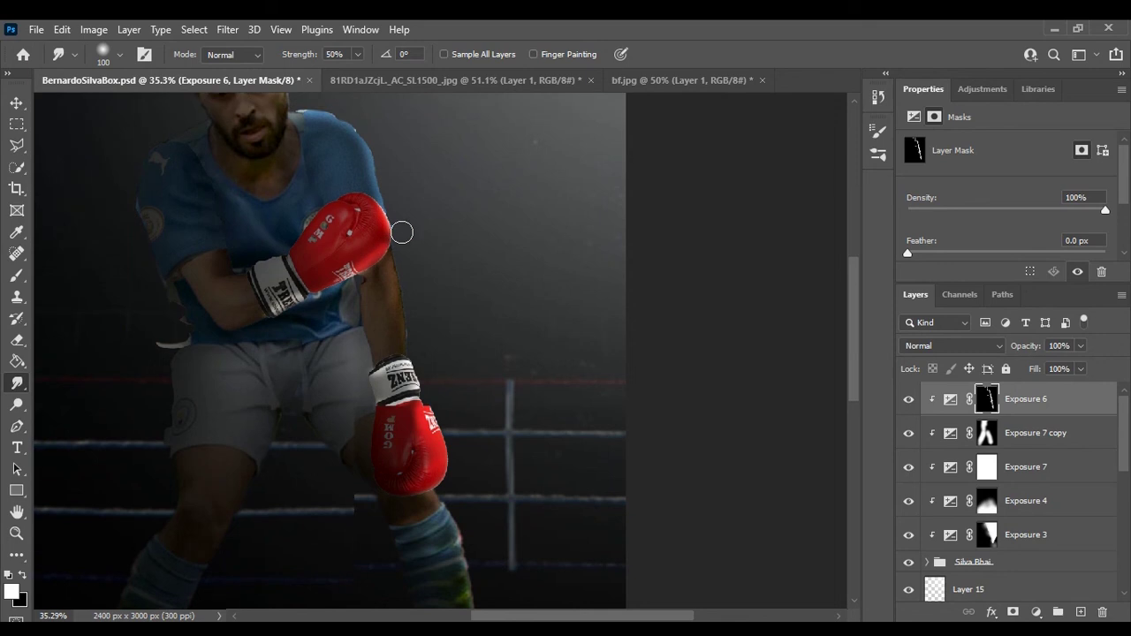
pyautogui.scroll(1, 380, 212)
pyautogui.scroll(-5, 319, 178)
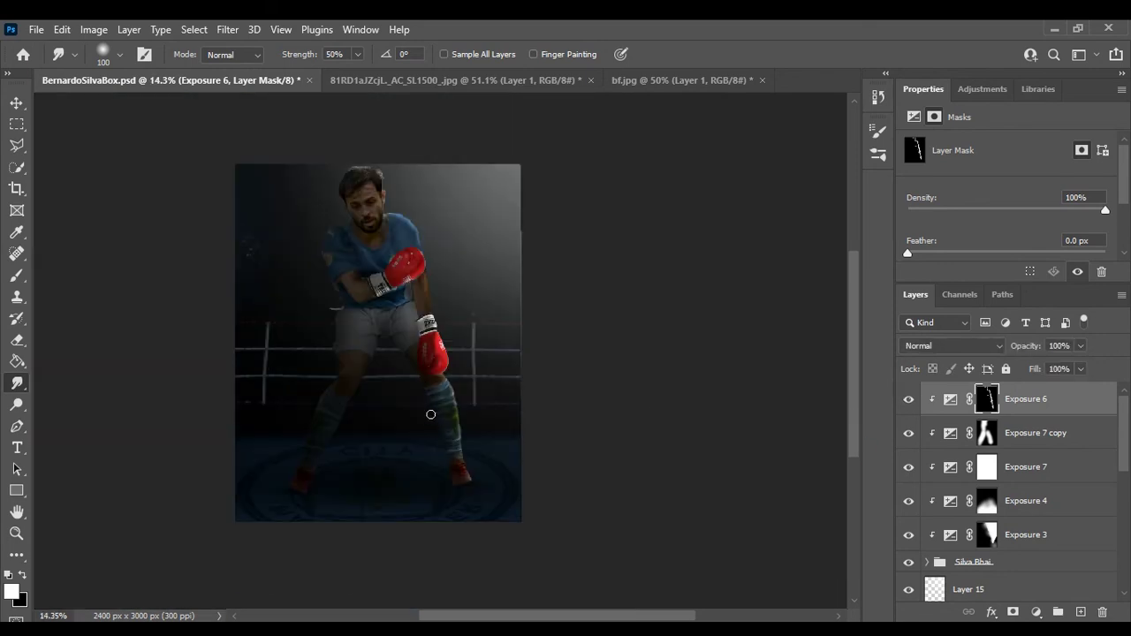
pyautogui.scroll(5, 433, 404)
# Step: Paint black on the Exposure 6 mask to trim excess rim light, then smudge again
pyautogui.press('b')
pyautogui.scroll(2, 397, 265)
pyautogui.press('x')
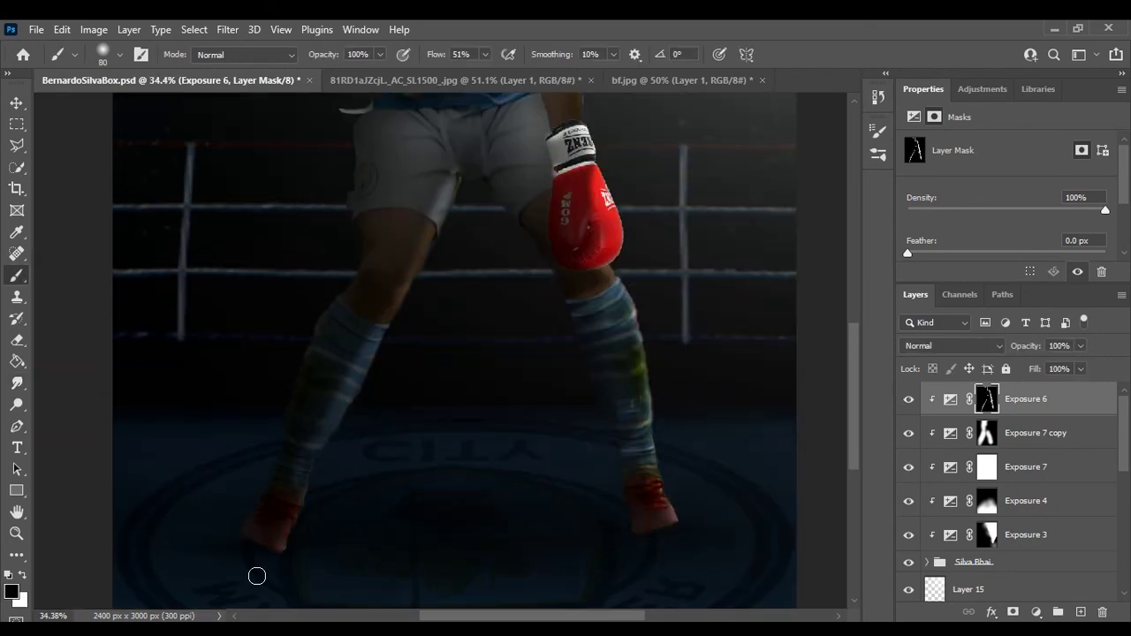
pyautogui.scroll(1, 447, 207)
pyautogui.scroll(-1, 453, 311)
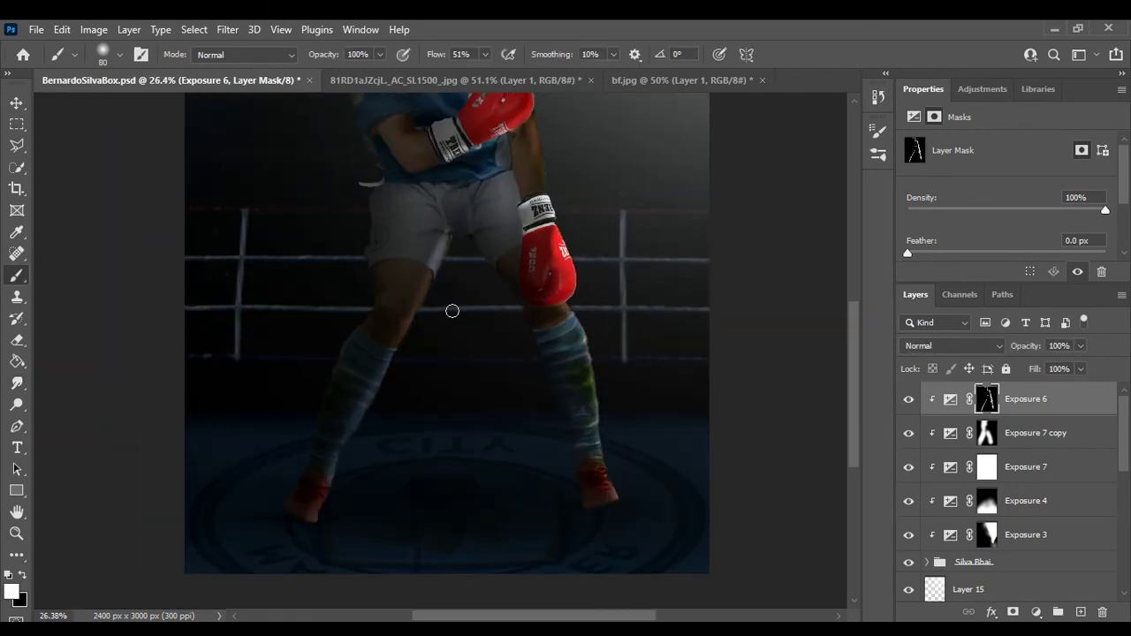
pyautogui.click(17, 383)
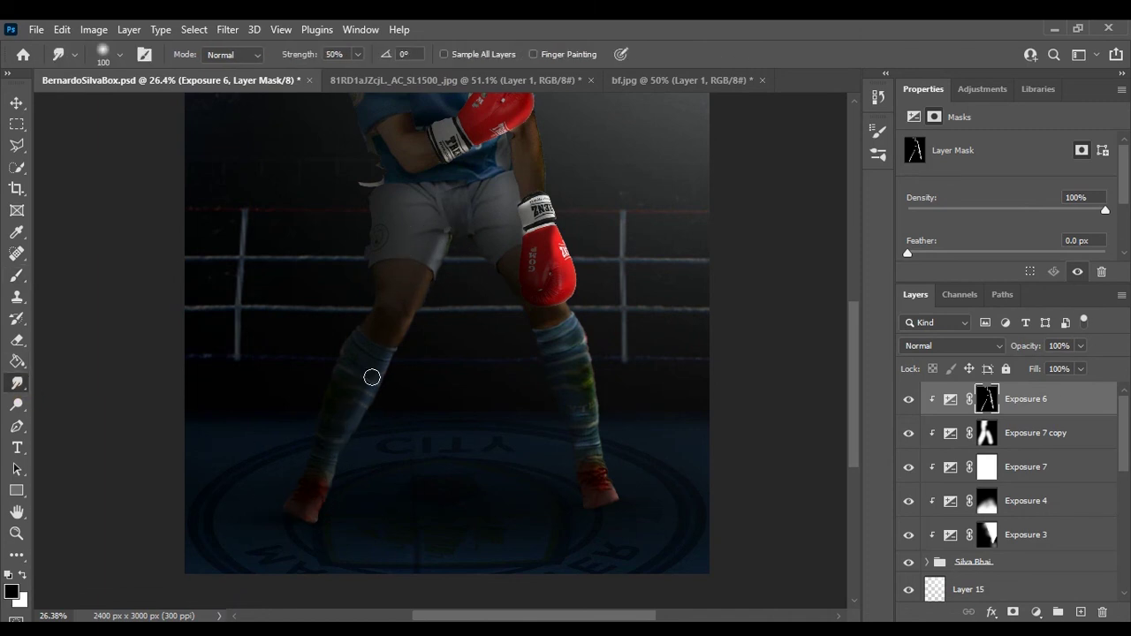
pyautogui.scroll(-1, 417, 276)
pyautogui.scroll(-2, 415, 434)
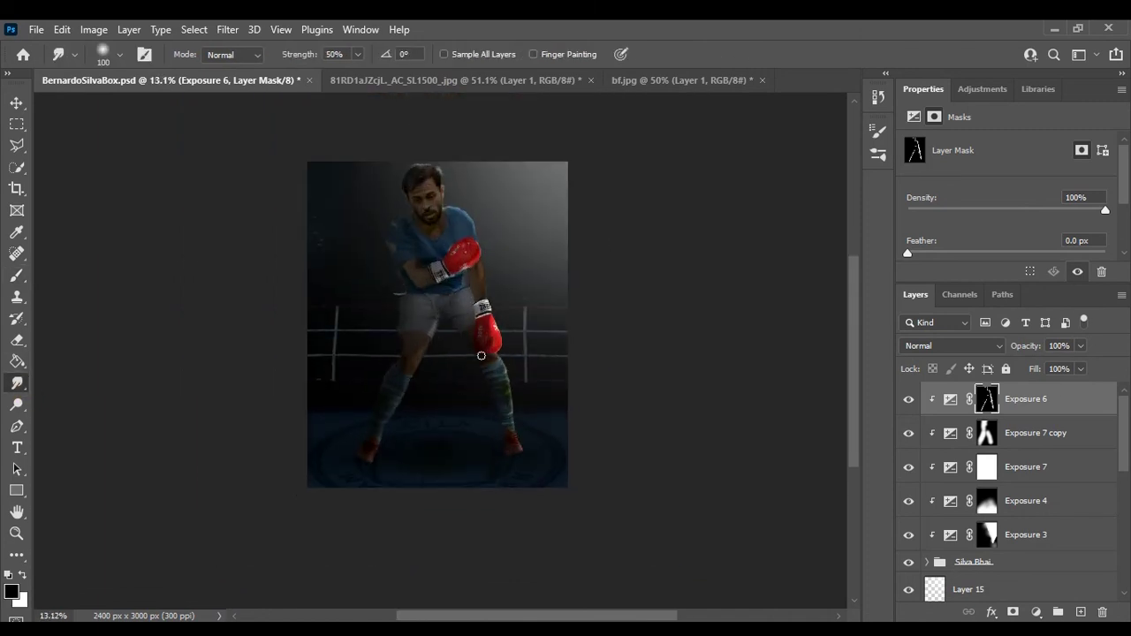
pyautogui.scroll(1, 477, 389)
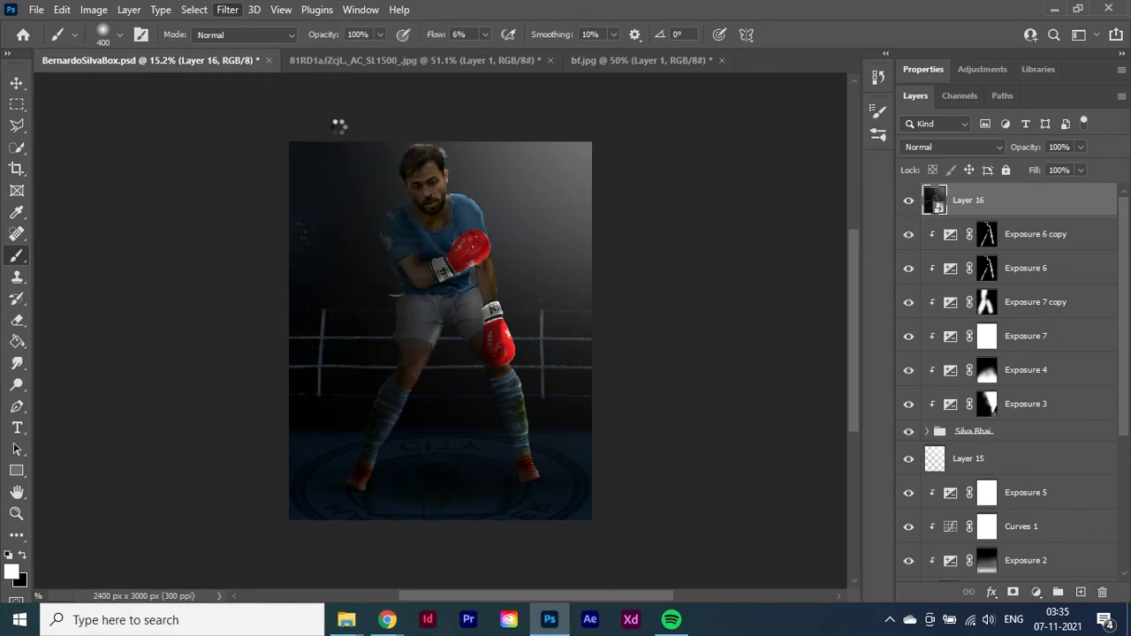
# Step: In Camera Raw, cool the temperature, raise contrast, and brighten lights and deepen darks on the curve
pyautogui.hotkey('ctrl', 'shift', 'a')
pyautogui.moveTo(824, 320); pyautogui.dragTo(793, 320)
pyautogui.moveTo(824, 412)
pyautogui.mouseDown()
pyautogui.moveTo(870, 412)
pyautogui.moveTo(831, 392)
pyautogui.mouseUp()
pyautogui.moveTo(824, 436)
pyautogui.mouseDown()
pyautogui.moveTo(841, 440)
pyautogui.moveTo(836, 467)
pyautogui.mouseUp()
pyautogui.scroll(-3, 849, 407)
pyautogui.scroll(-3, 849, 442)
pyautogui.scroll(-3, 840, 398)
pyautogui.click(839, 340)
pyautogui.moveTo(823, 492); pyautogui.dragTo(833, 491)
pyautogui.moveTo(824, 516); pyautogui.dragTo(816, 516)
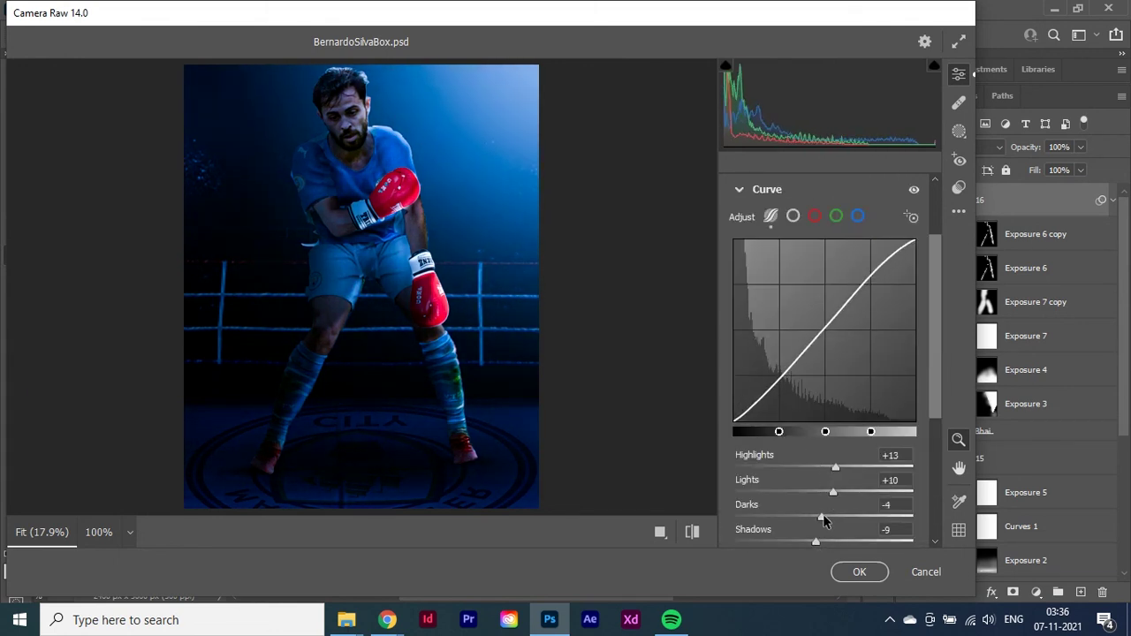
pyautogui.click(767, 321)
# Step: Shift the aqua hue, tint the image blue with Color Grading, and apply the filter
pyautogui.click(782, 495)
pyautogui.moveTo(824, 421)
pyautogui.mouseDown()
pyautogui.moveTo(839, 422)
pyautogui.moveTo(825, 446)
pyautogui.mouseUp()
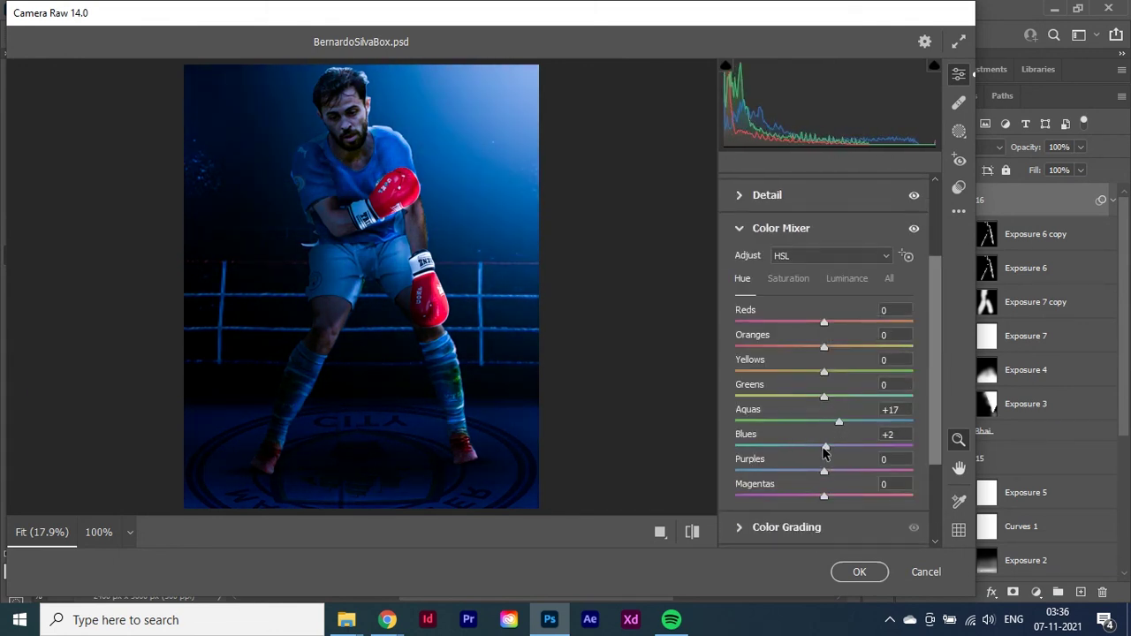
pyautogui.click(787, 527)
pyautogui.moveTo(821, 308); pyautogui.dragTo(829, 316)
pyautogui.scroll(-2, 823, 371)
pyautogui.moveTo(770, 429); pyautogui.dragTo(766, 435)
pyautogui.scroll(-3, 829, 442)
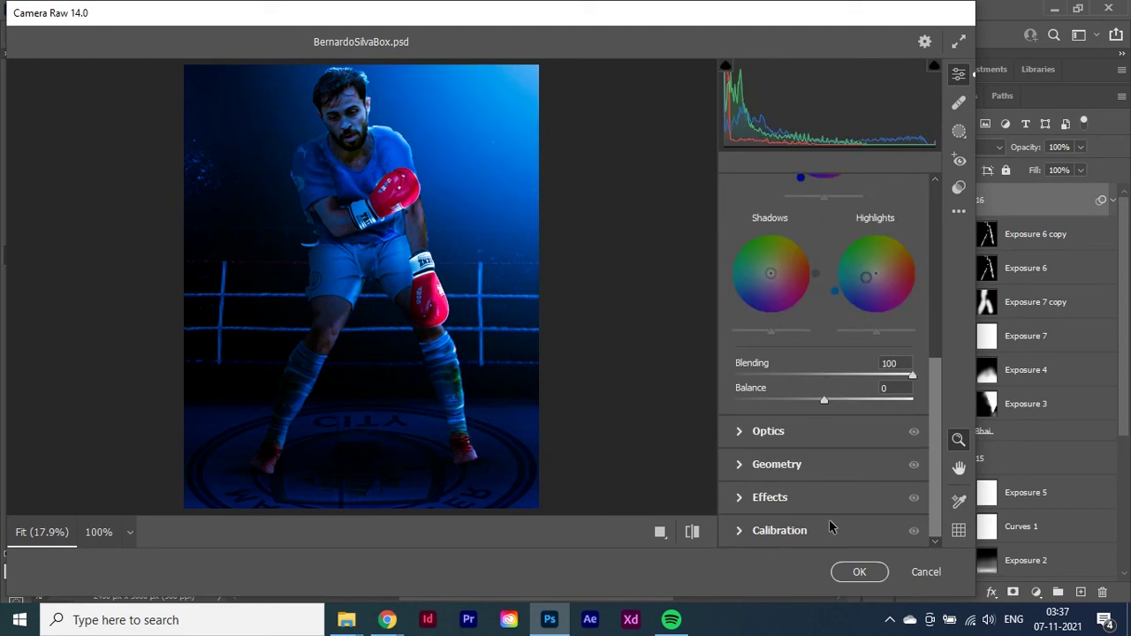
pyautogui.press('Return')
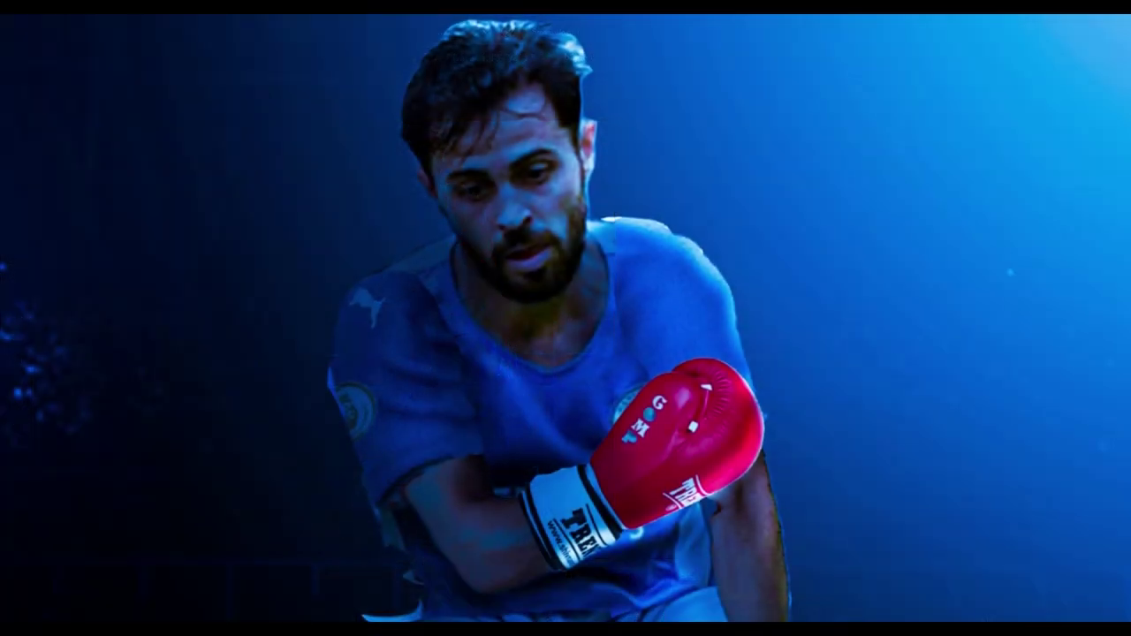